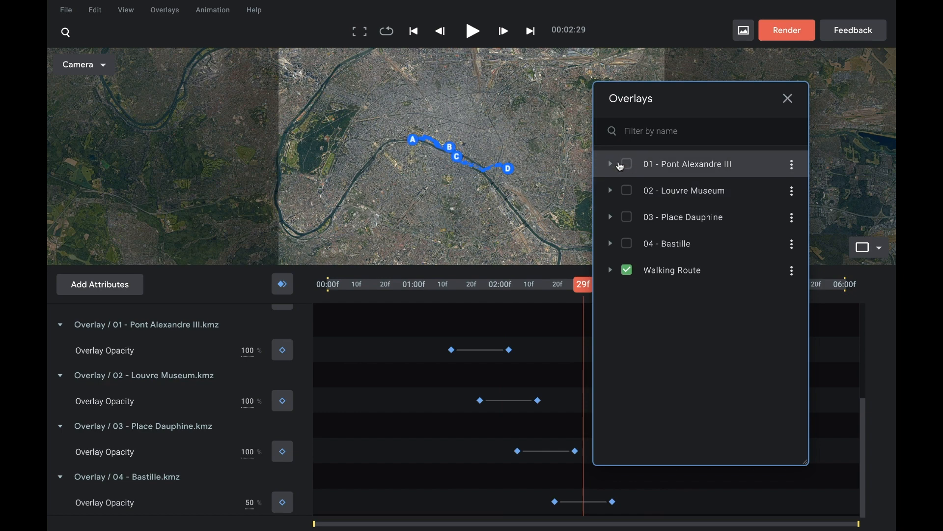
- Hide the four location placemarks inside the Walking Route overlay
left_click(611, 270)
left_click(644, 317)
left_click(644, 339)
left_click(645, 361)
left_click(644, 384)
left_click(645, 294)
left_click(644, 294)
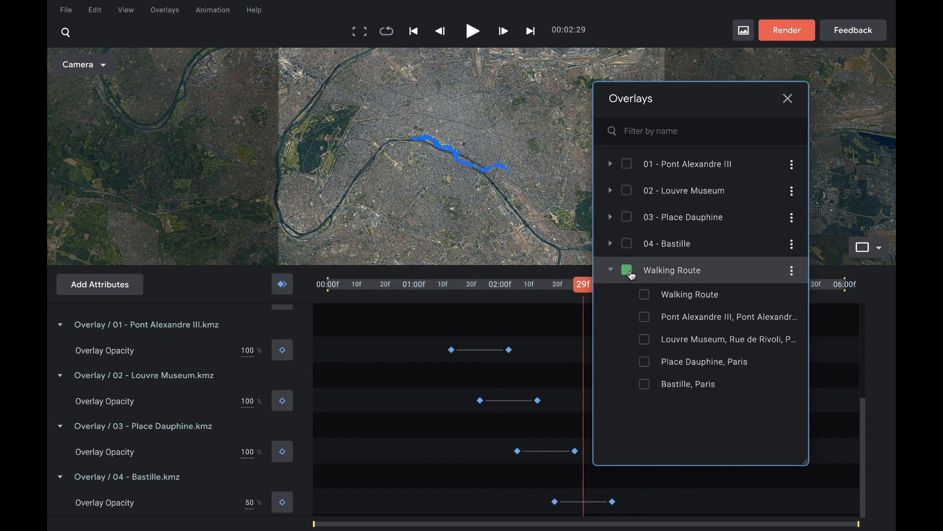
left_click(611, 270)
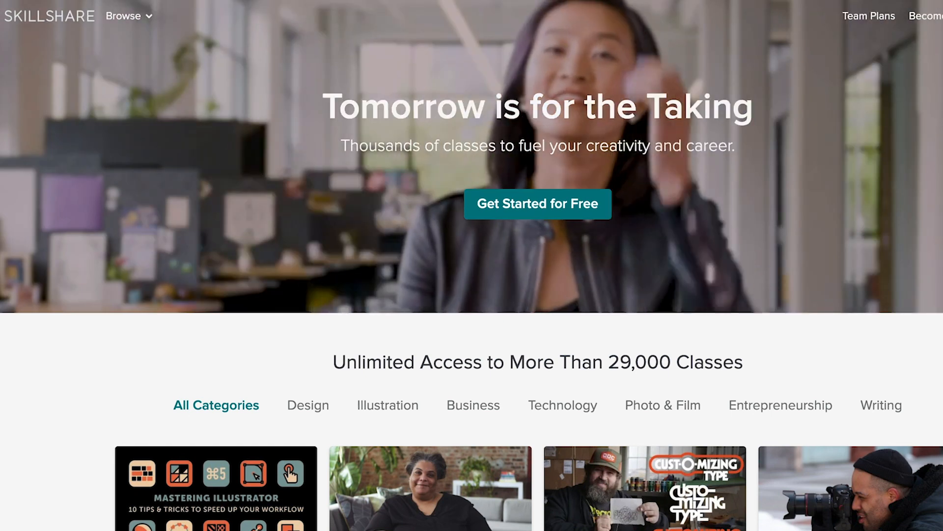
scroll(472, 265, "down", 2)
scroll(471, 266, "down", 5)
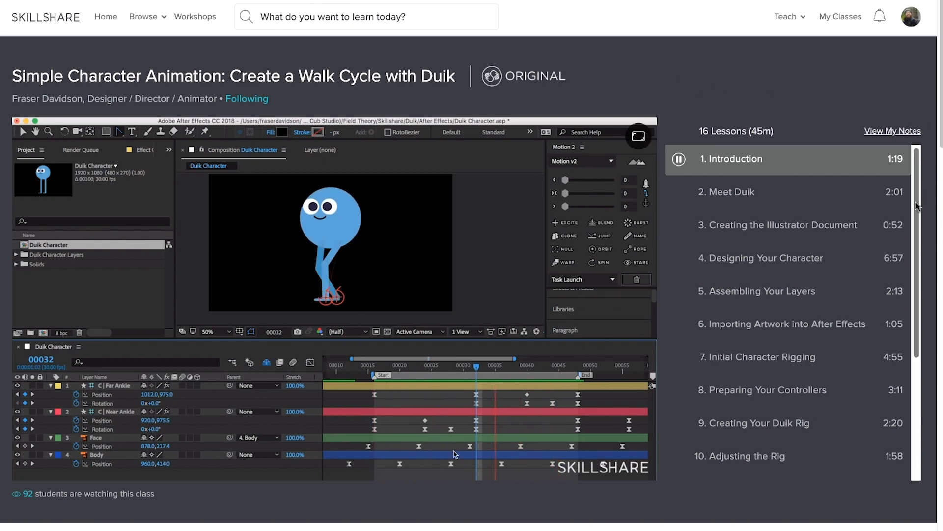
left_click_drag(917, 206, 917, 342)
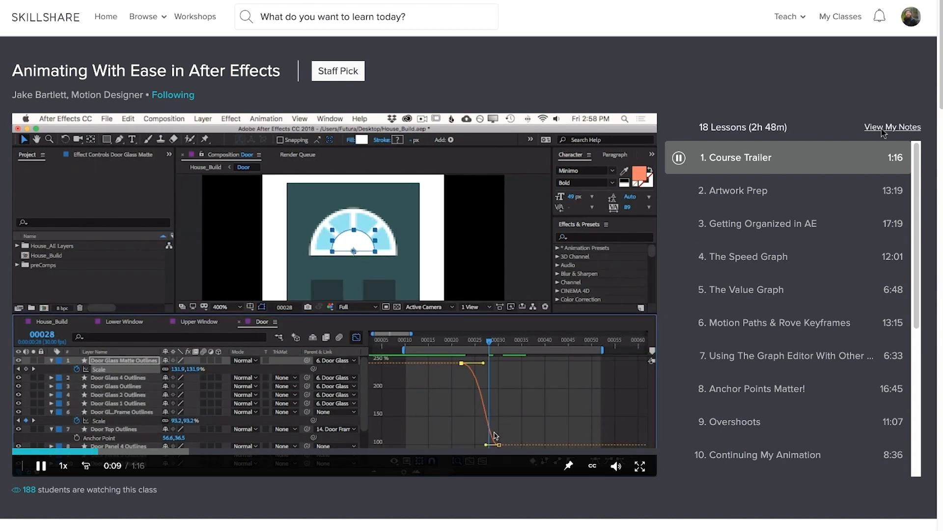
left_click_drag(917, 160, 934, 148)
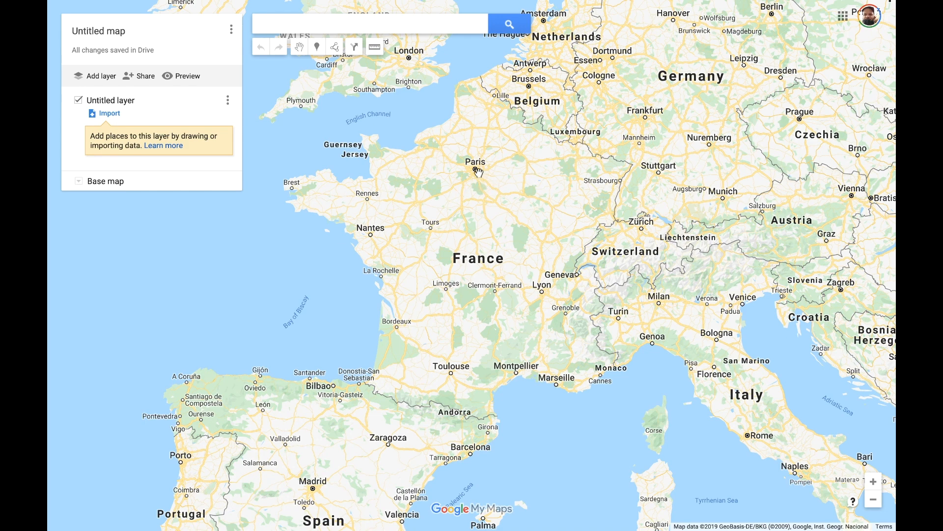
- Locate Paris on the untitled map and examine the city area along the Seine
left_click_drag(444, 164, 455, 187)
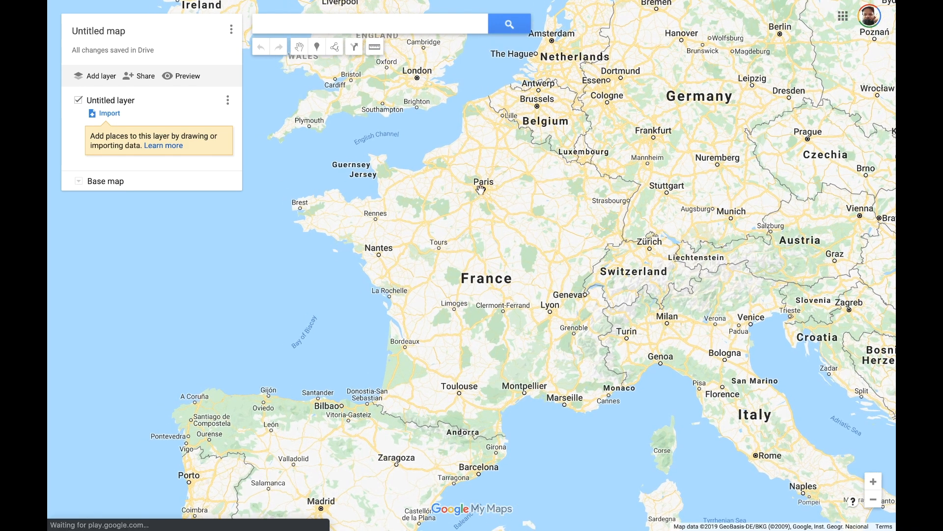
scroll(483, 188, "up", 2)
scroll(483, 188, "up", 5)
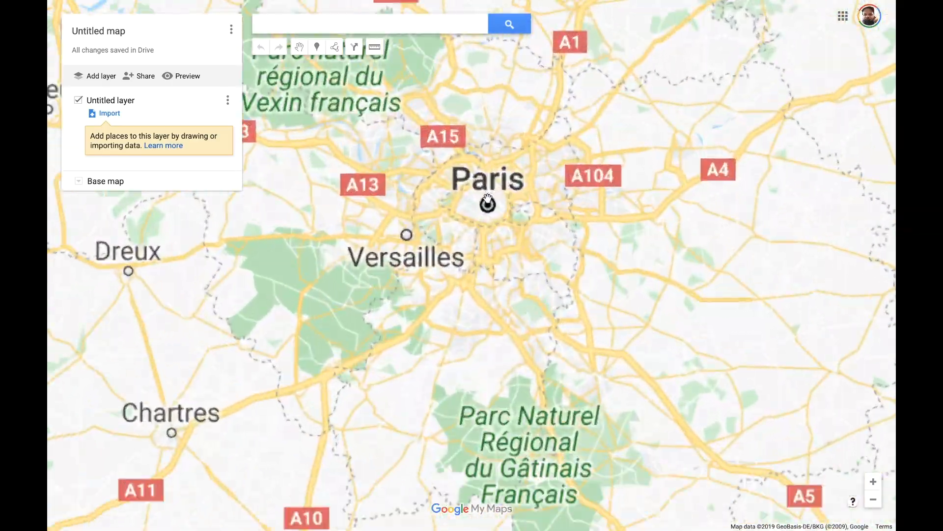
scroll(479, 220, "up", 3)
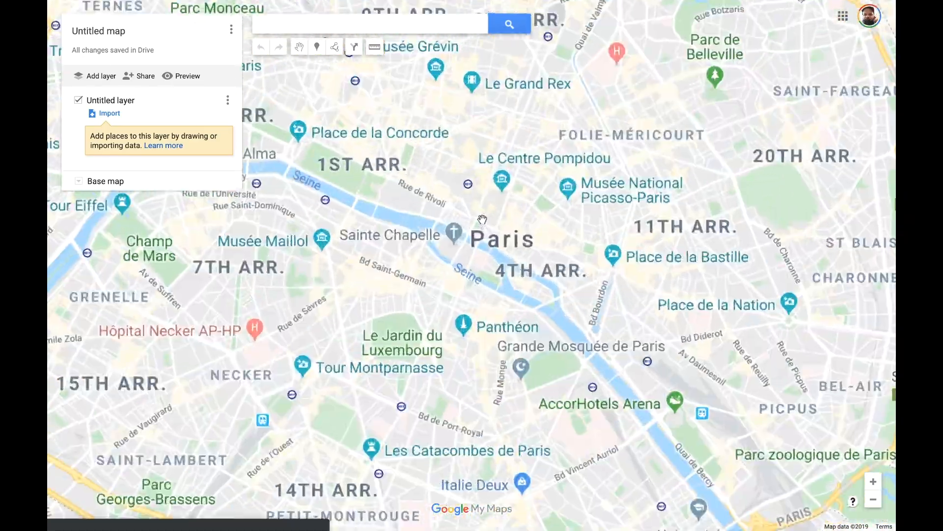
scroll(448, 190, "down", 2)
scroll(448, 190, "down", 3)
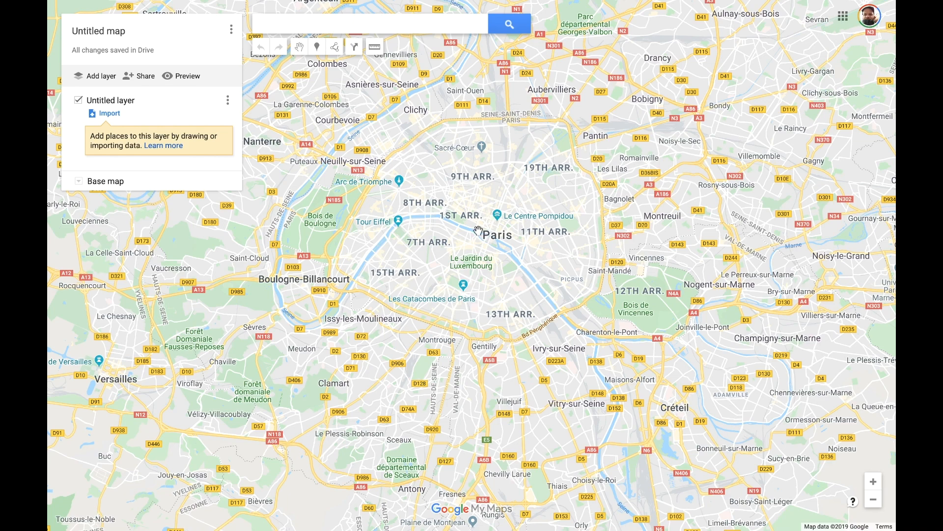
scroll(482, 227, "up", 3)
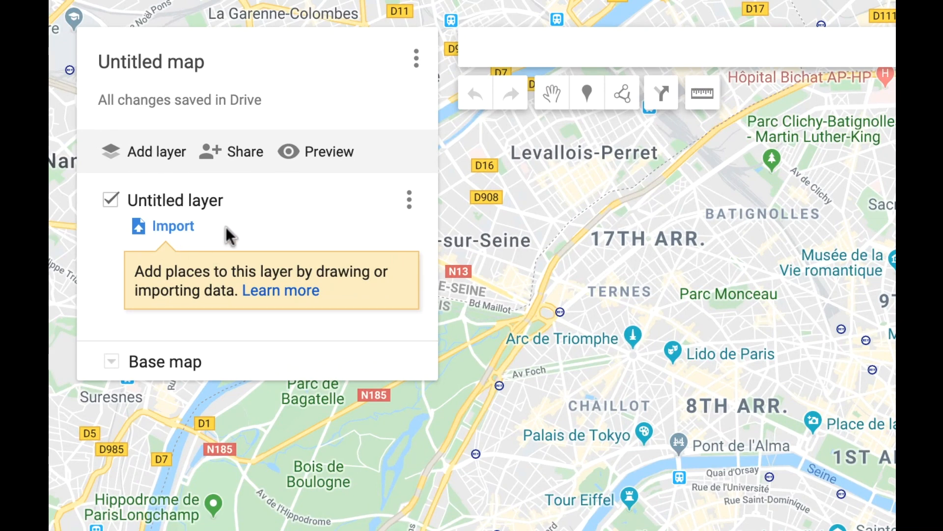
- Title the map "A Stroll Through Paris" and save the title
left_click(176, 67)
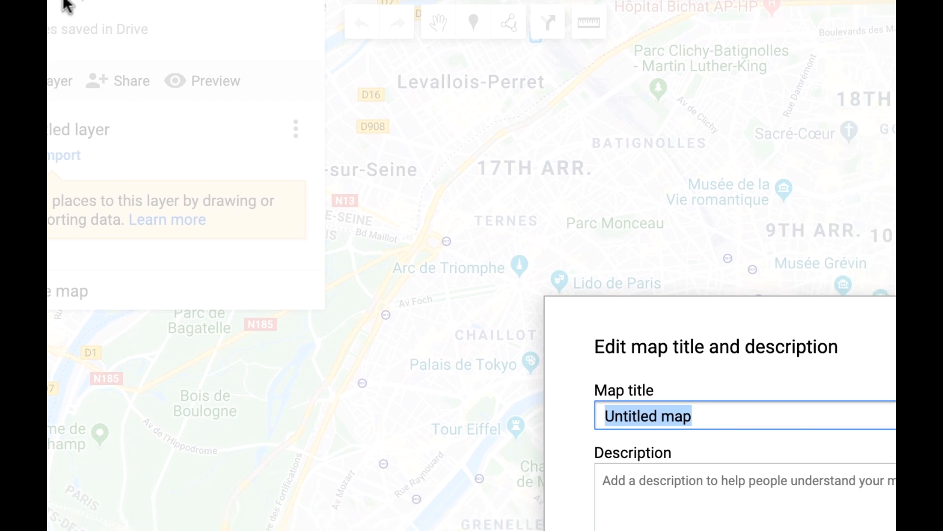
type("A Stroll Through Paris")
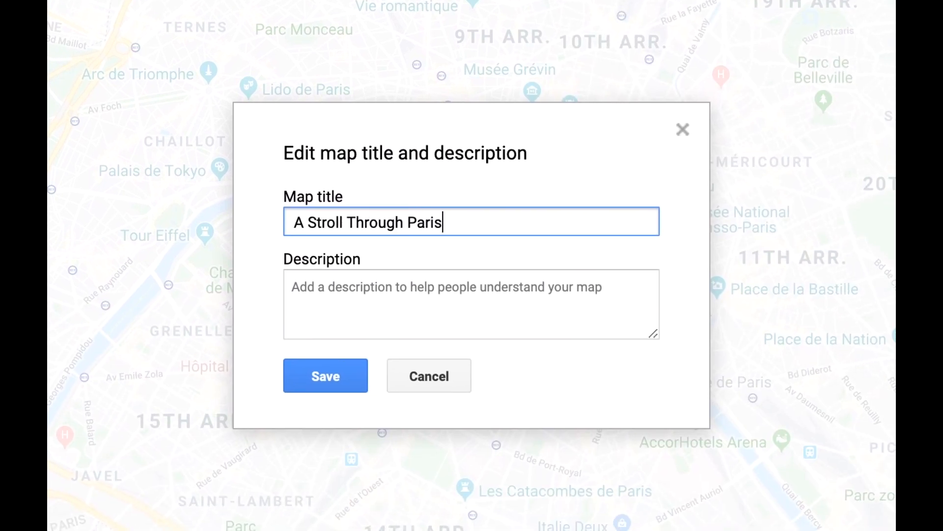
key("Return")
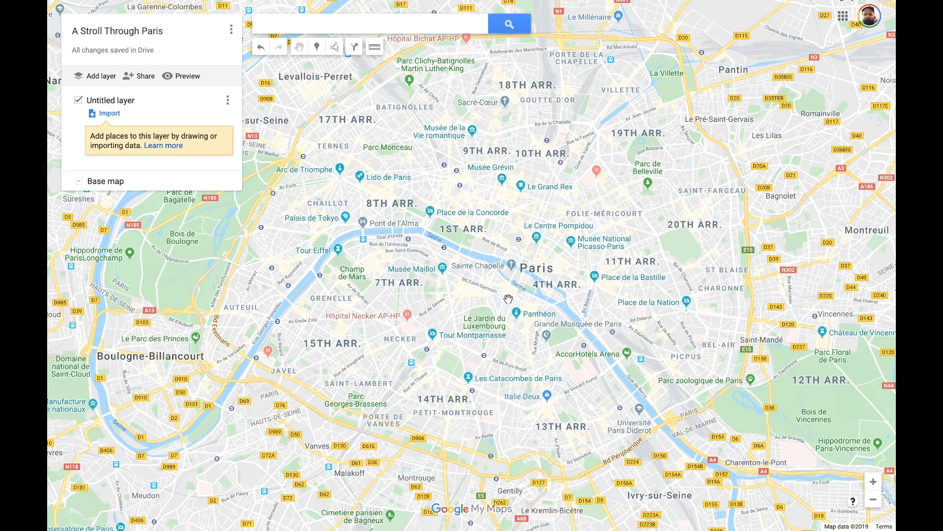
- Search for "pont", choose Pont Alexandre III from the suggestions and add it to the untitled layer
scroll(513, 304, "up", 4)
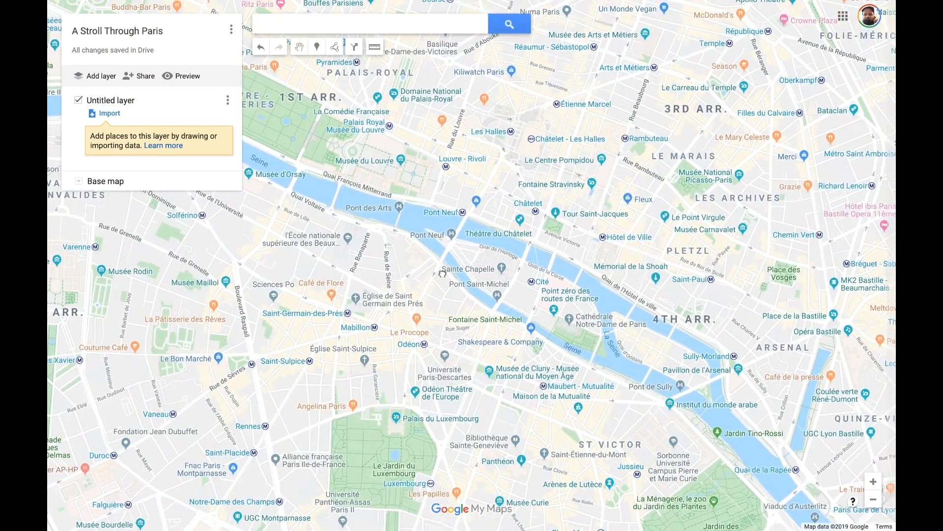
left_click_drag(442, 273, 597, 235)
left_click(283, 22)
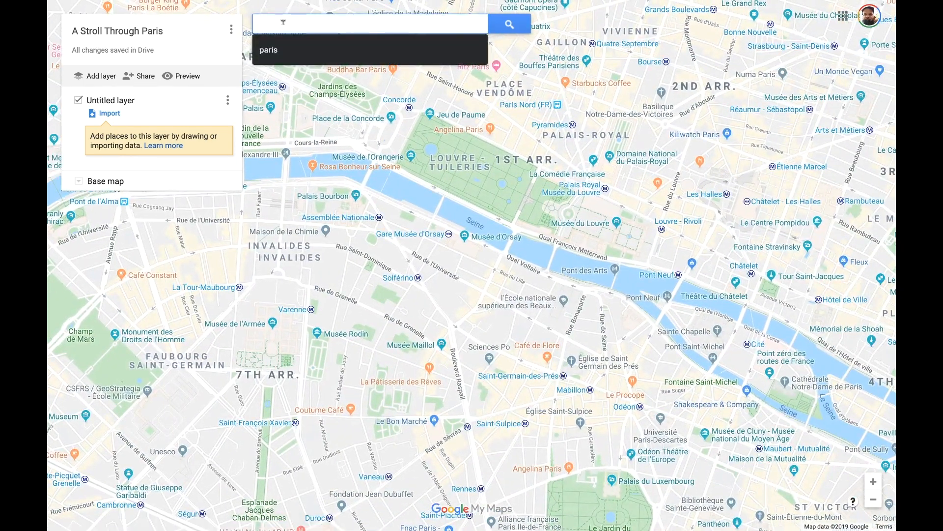
type("pont")
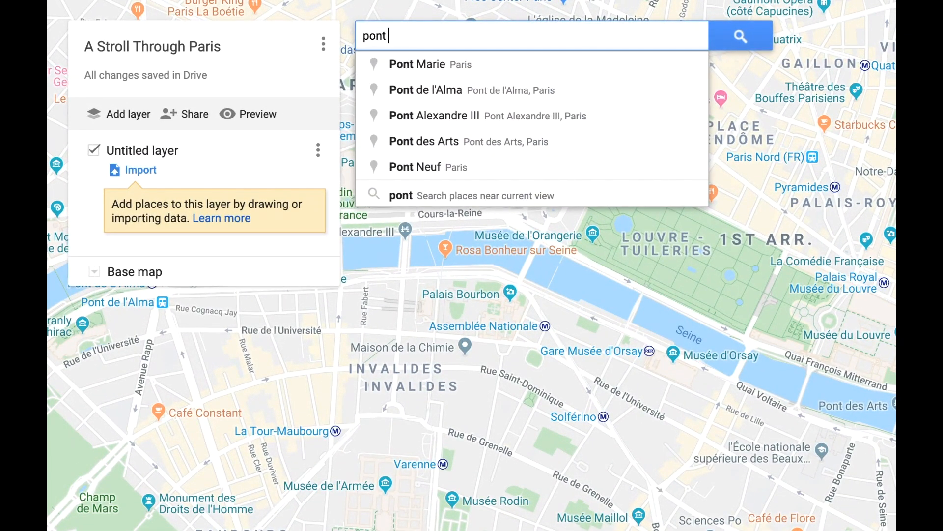
key("Down")
key("Down")
key("Down")
key("Return")
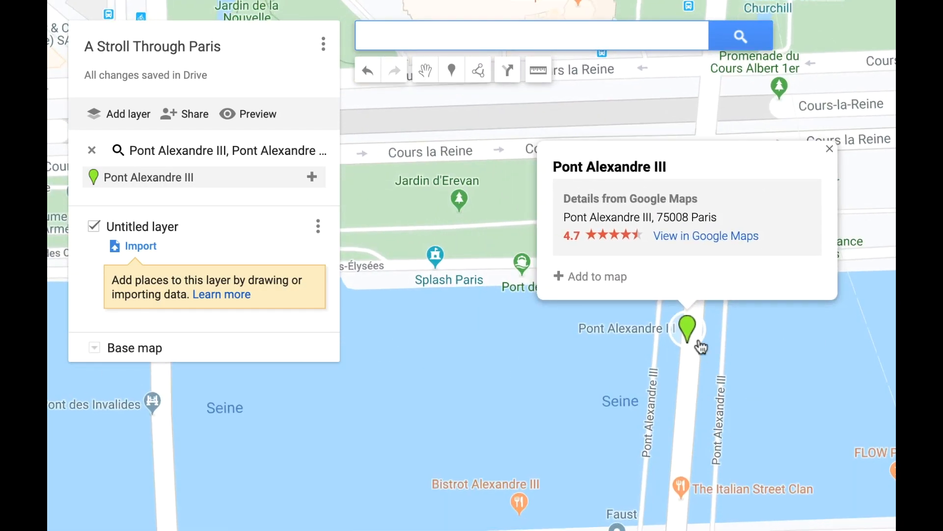
left_click(595, 279)
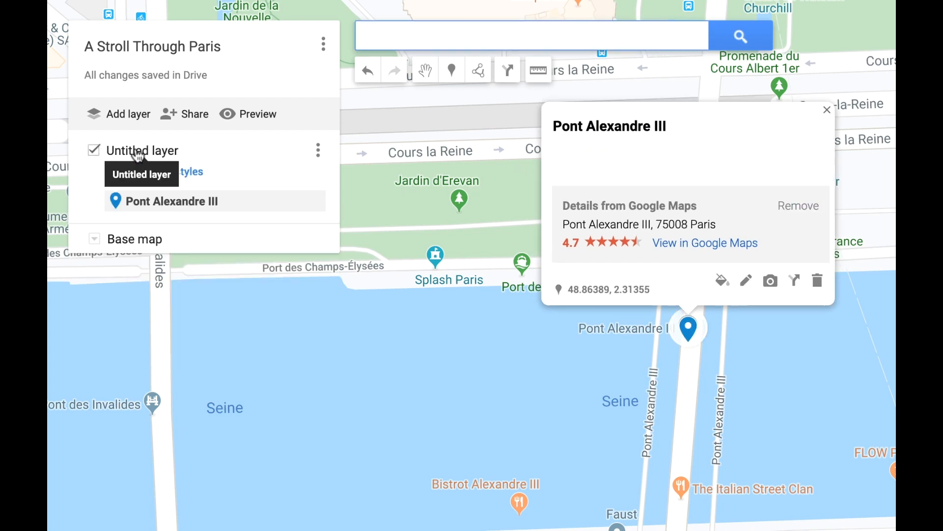
left_click(827, 110)
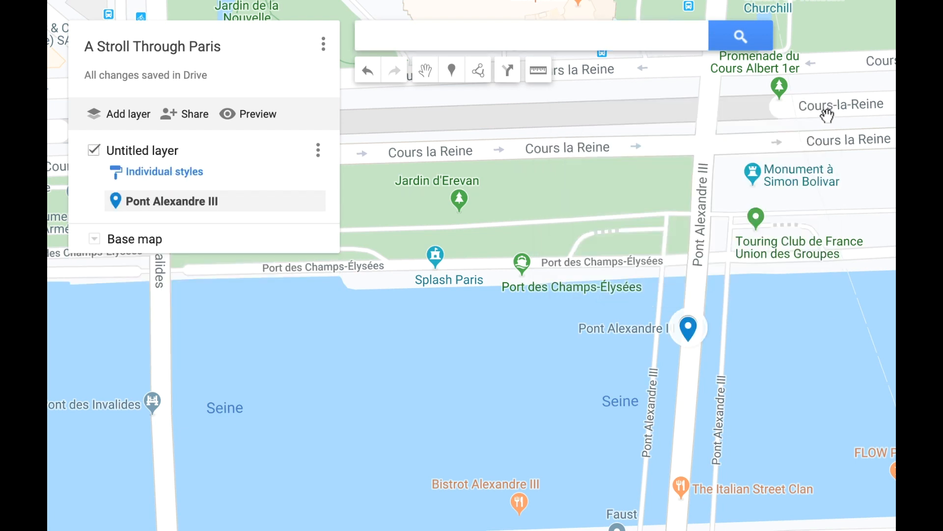
- Rename the layer containing the bridge as "Pont Alexandre III"
scroll(823, 414, "down", 2)
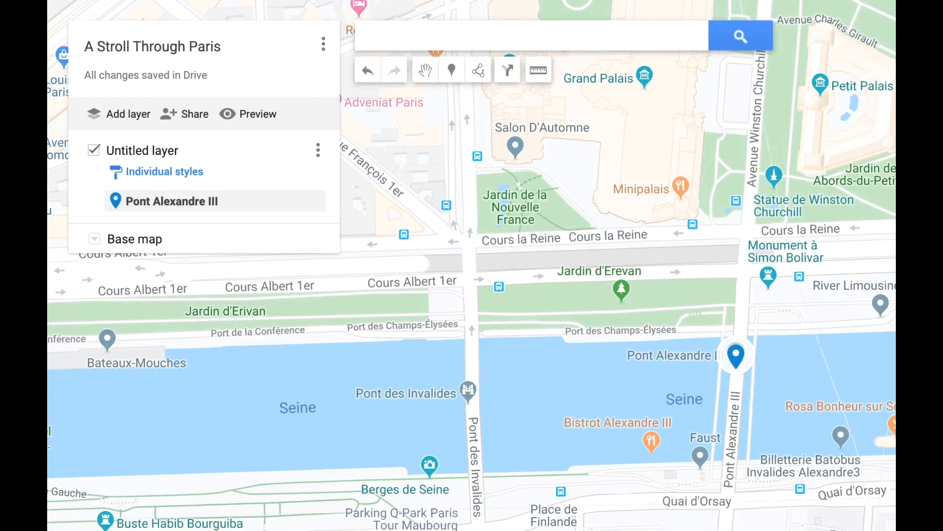
scroll(893, 400, "right", 3)
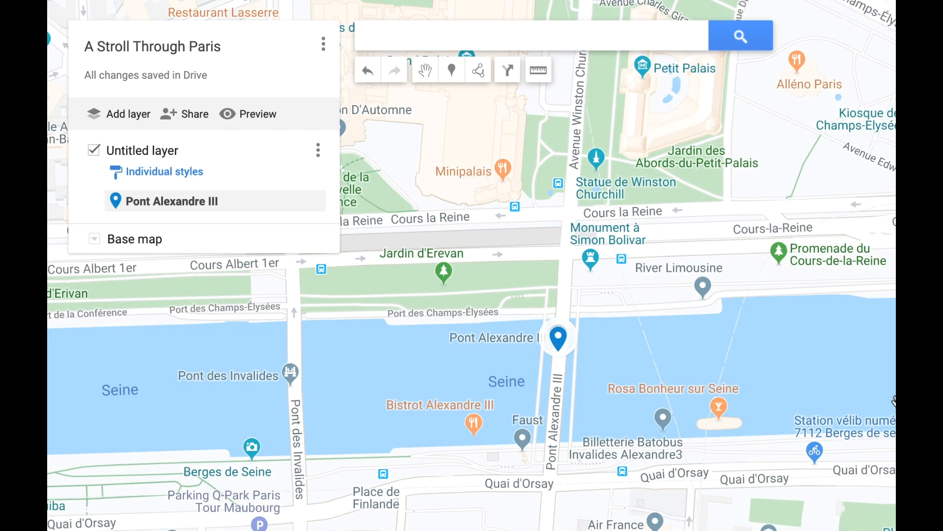
left_click(146, 153)
type("Pon")
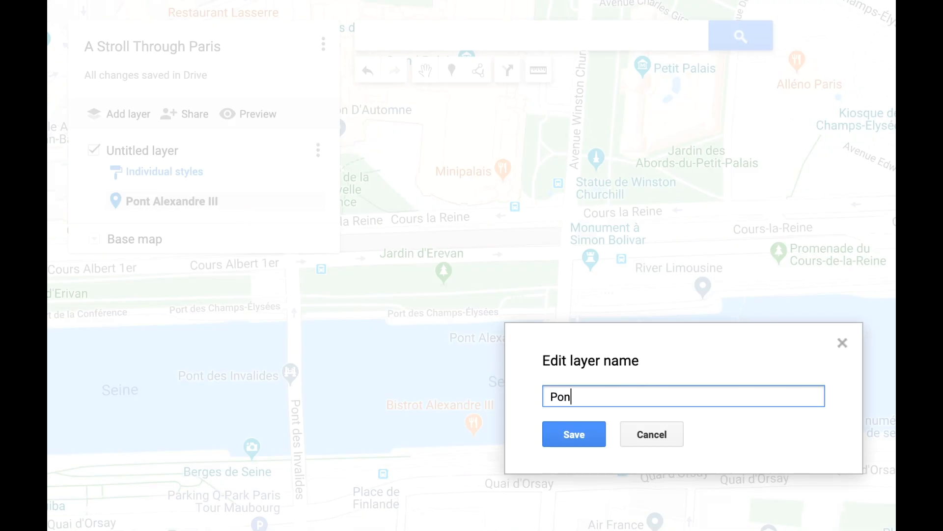
type("t de Alex")
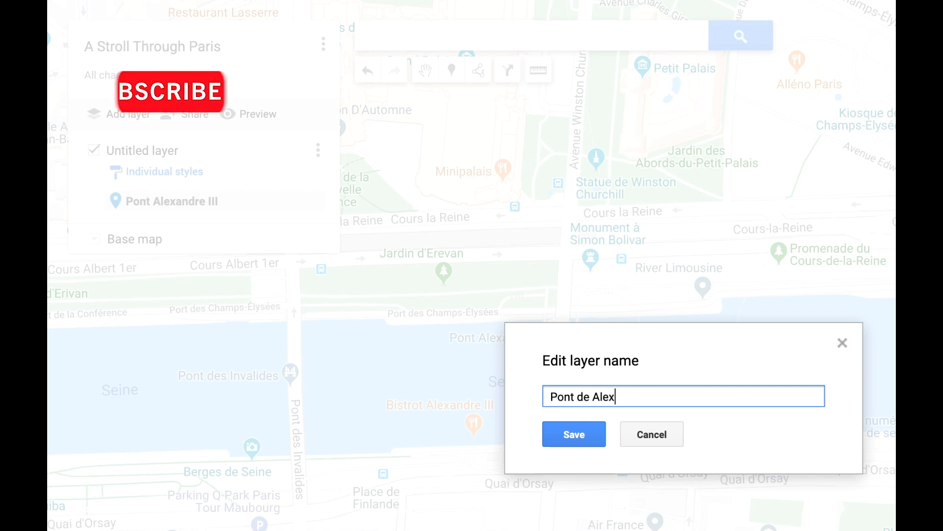
type("andre")
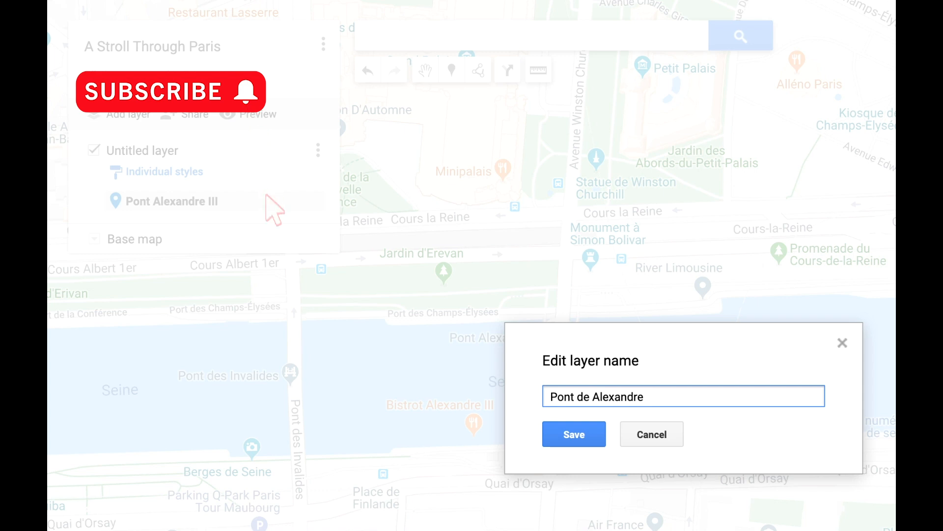
type("III")
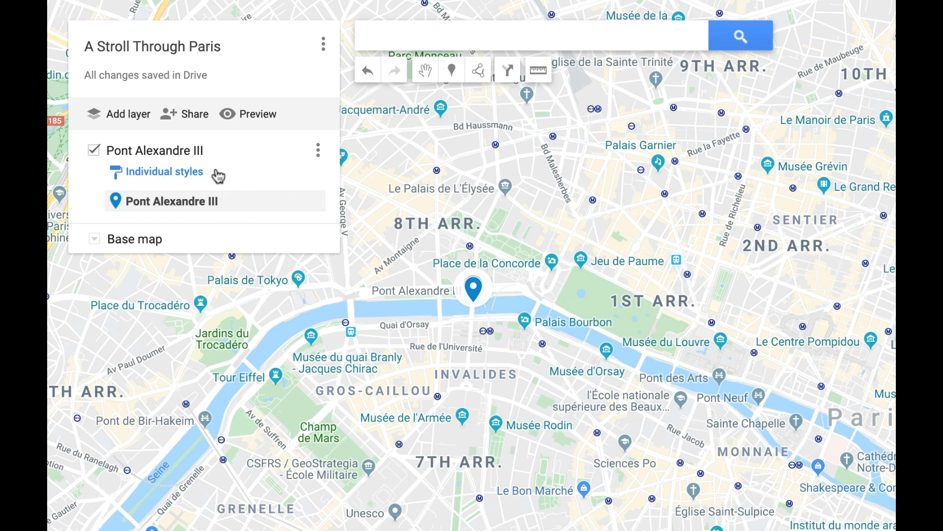
- Add a second layer to the map and rename the first layer "01 - Pont Alexandre III"
left_click(129, 115)
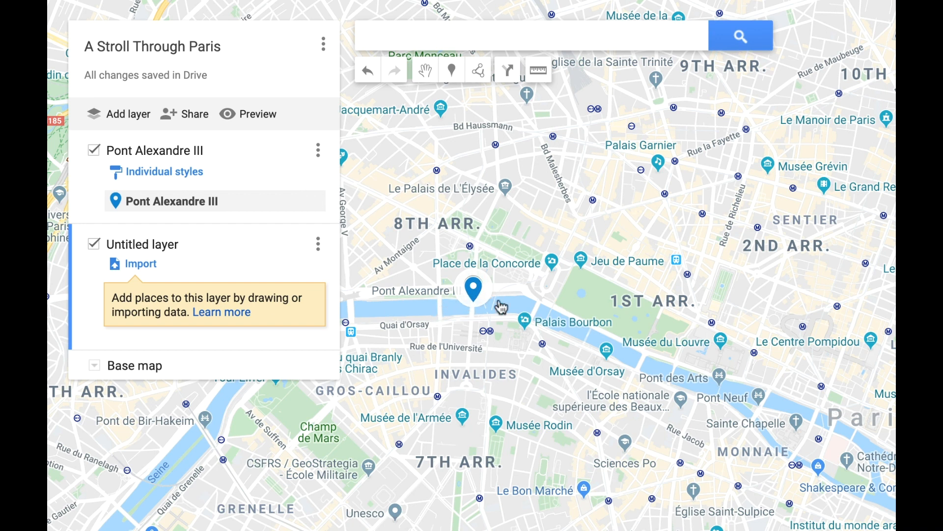
left_click(169, 158)
left_click(156, 153)
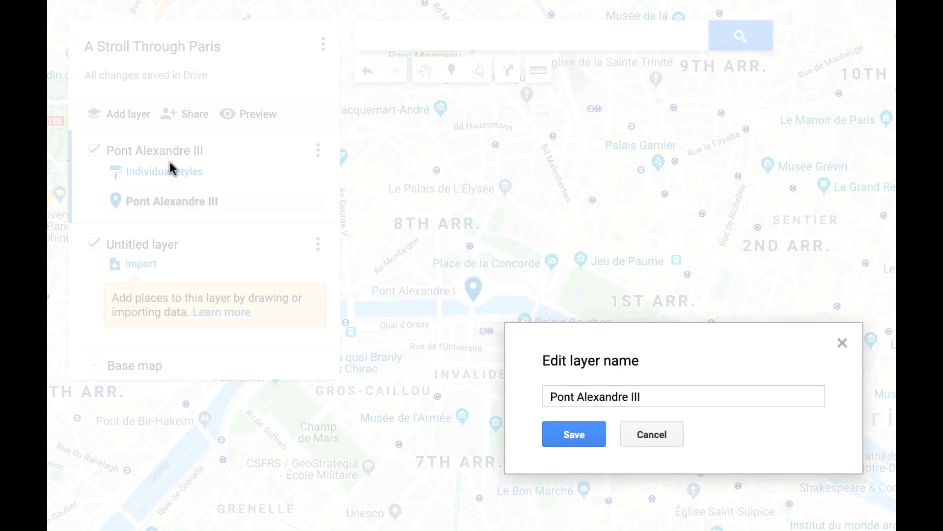
left_click(608, 399)
type("01 -")
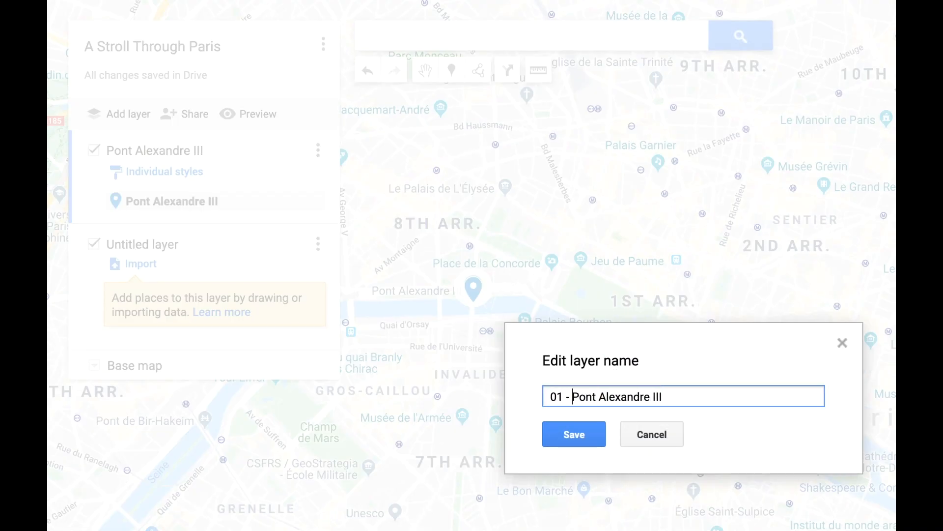
key("Return")
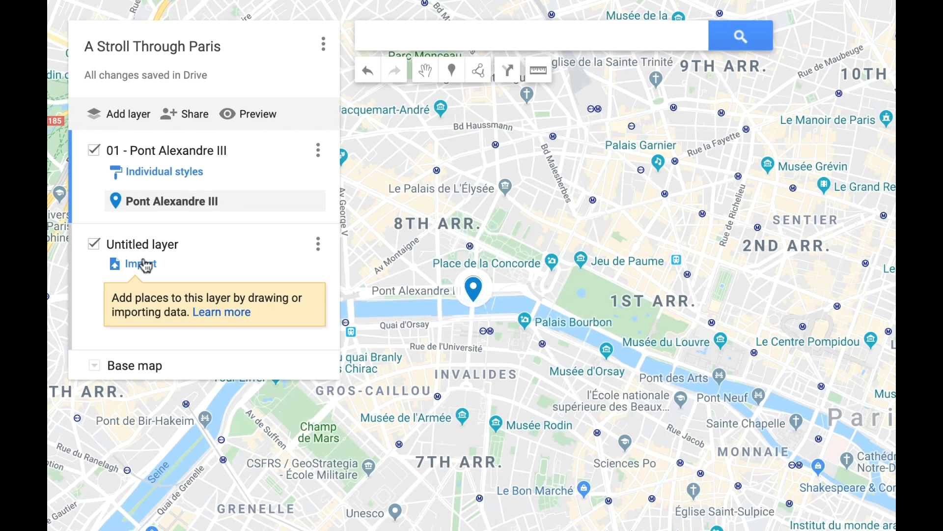
left_click(423, 33)
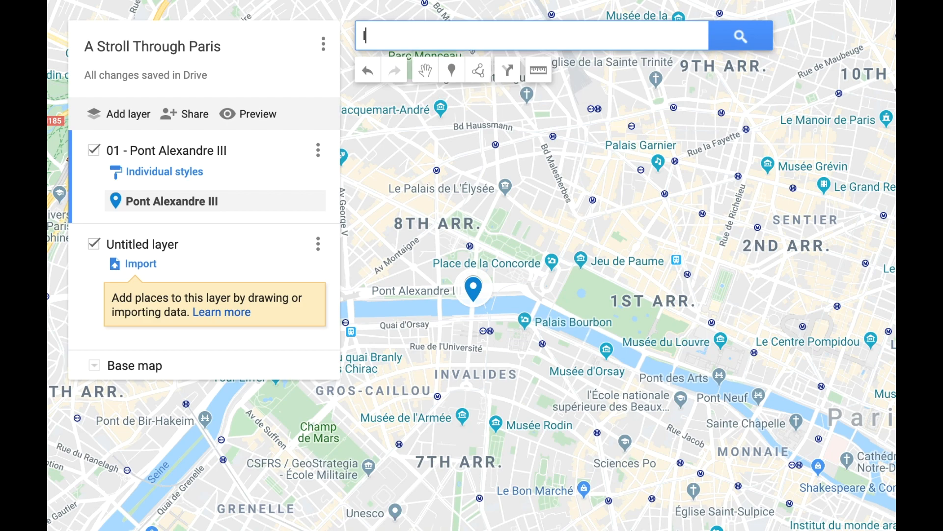
type("louvre")
key("Return")
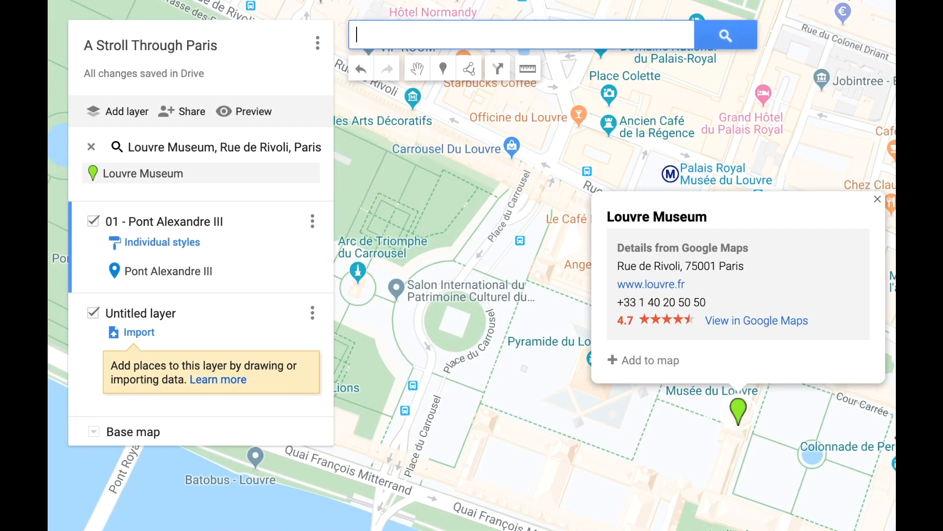
left_click(658, 362)
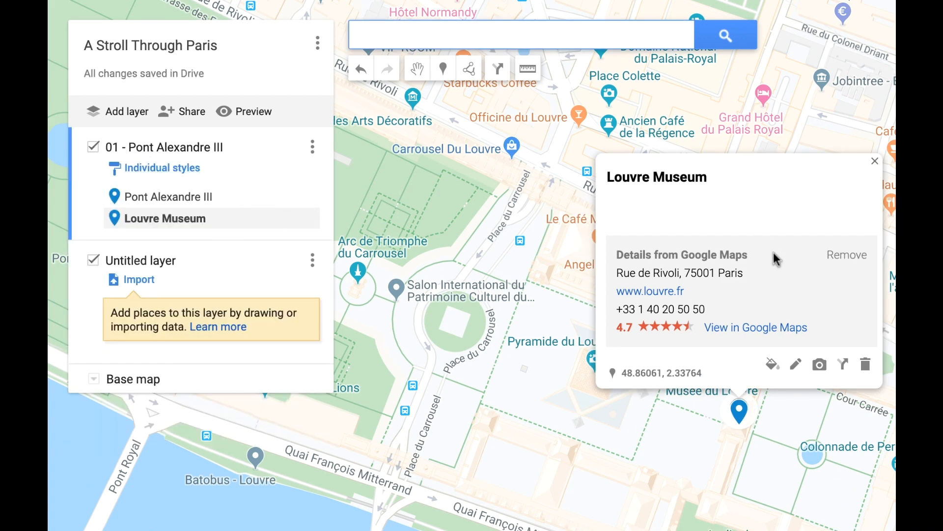
left_click(866, 364)
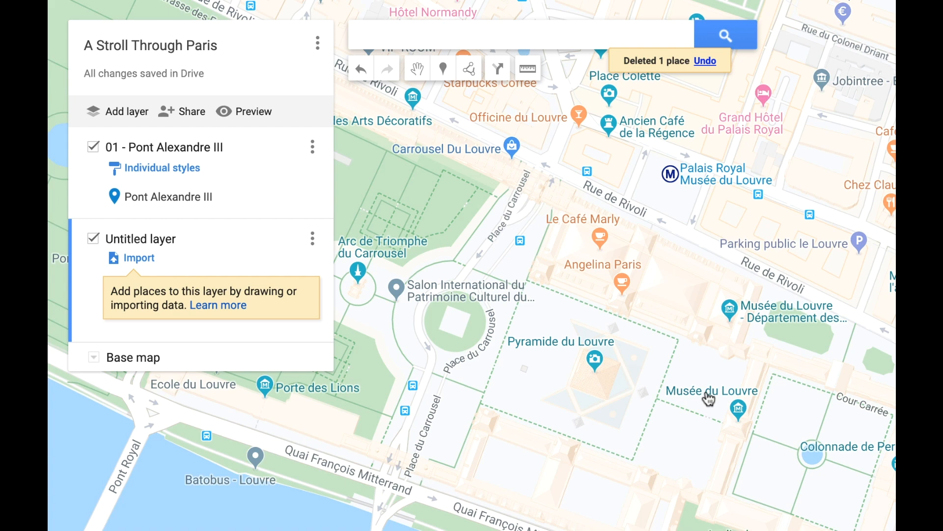
- Add the Louvre Museum to the second, still untitled layer and dismiss its details
left_click(724, 399)
left_click(654, 386)
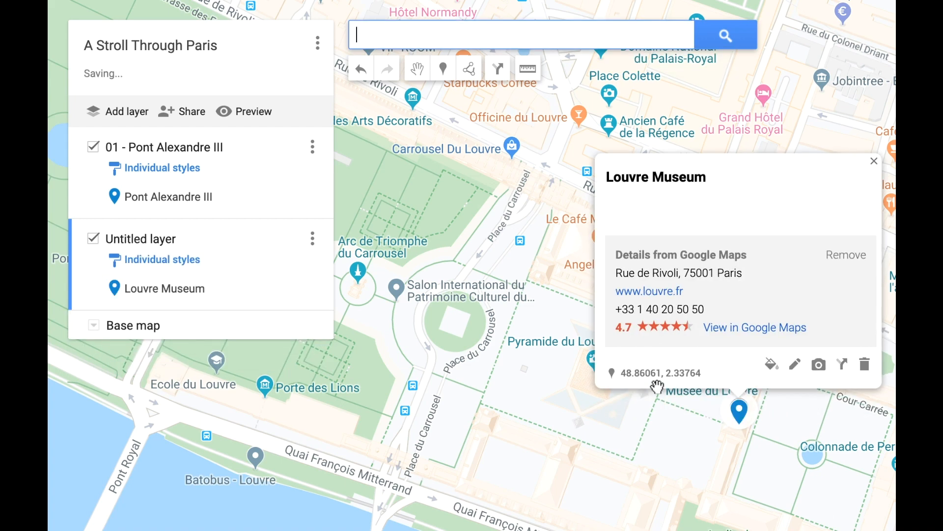
left_click(874, 161)
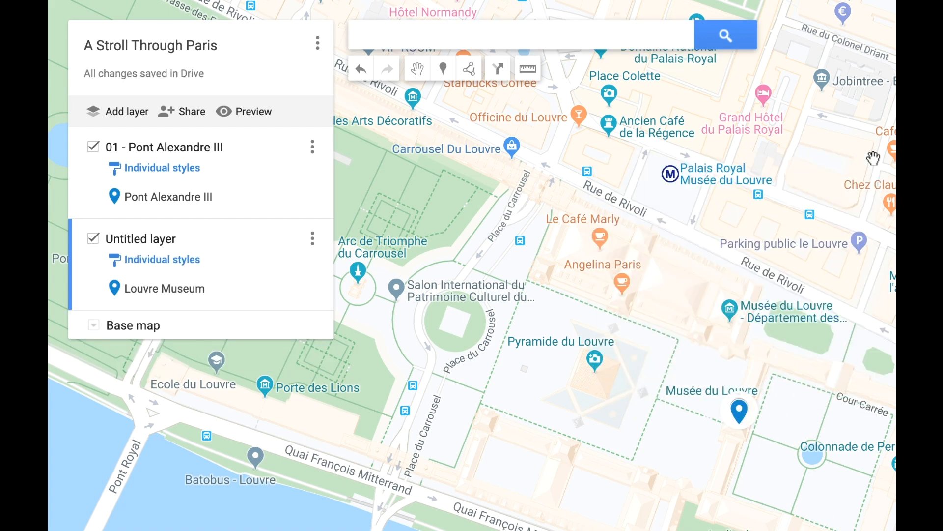
- Rename the layer containing the Louvre "02 - Louvre Museum" and add a third layer to the map
left_click(159, 239)
type("02-")
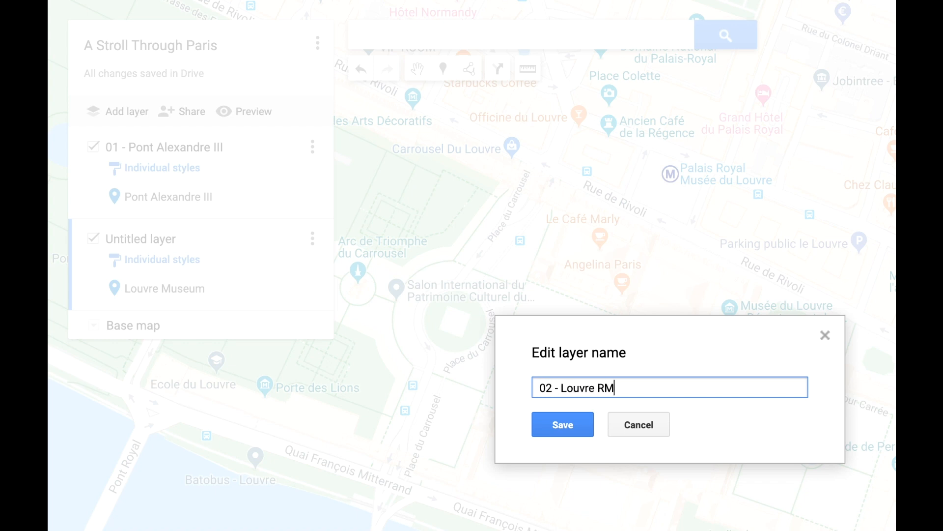
key("Return")
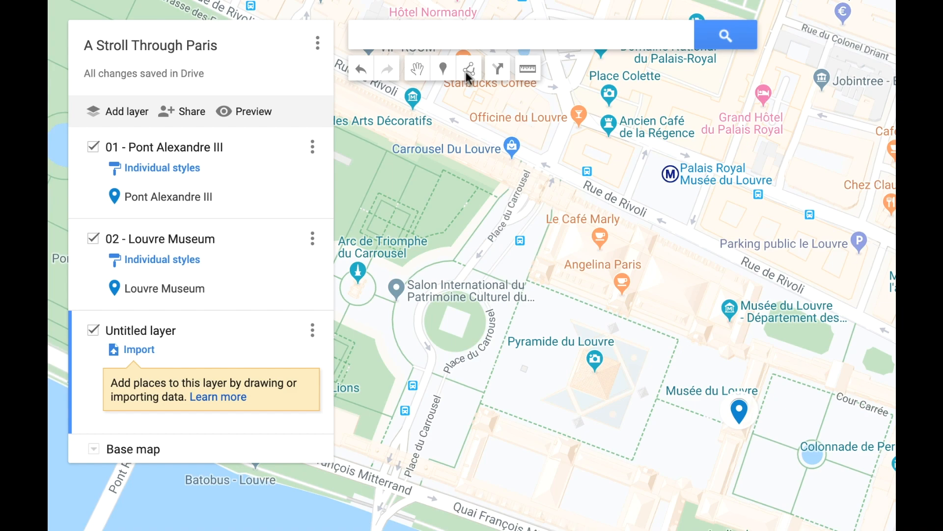
- Find Place Dauphine on the map beside Pont Neuf, add it to the untitled layer and dismiss its details
scroll(614, 295, "down", 2)
left_click_drag(796, 491, 680, 330)
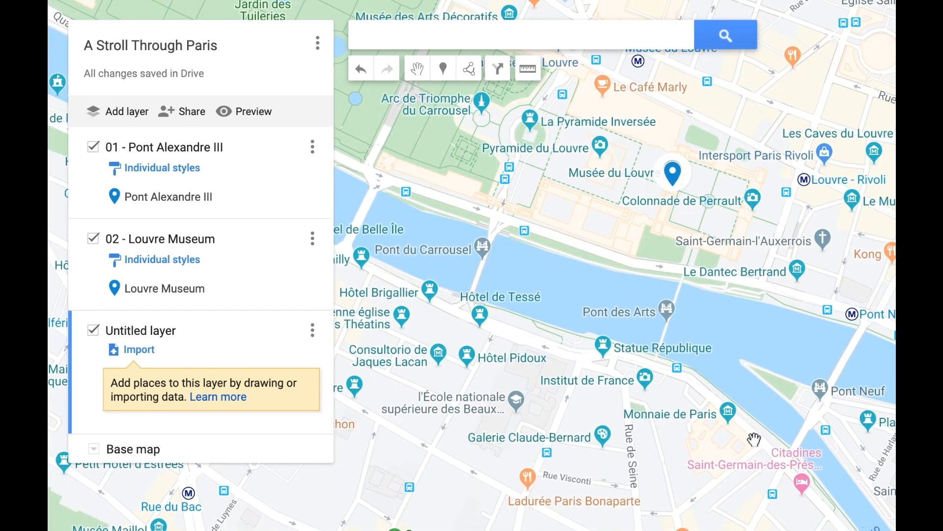
scroll(831, 393, "up", 2)
left_click_drag(887, 383, 792, 385)
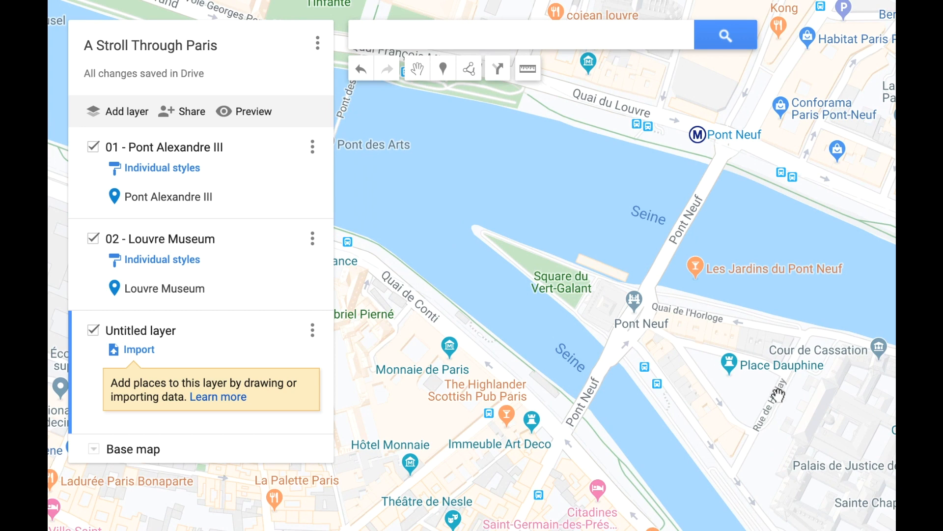
scroll(778, 398, "up", 2)
left_click(749, 347)
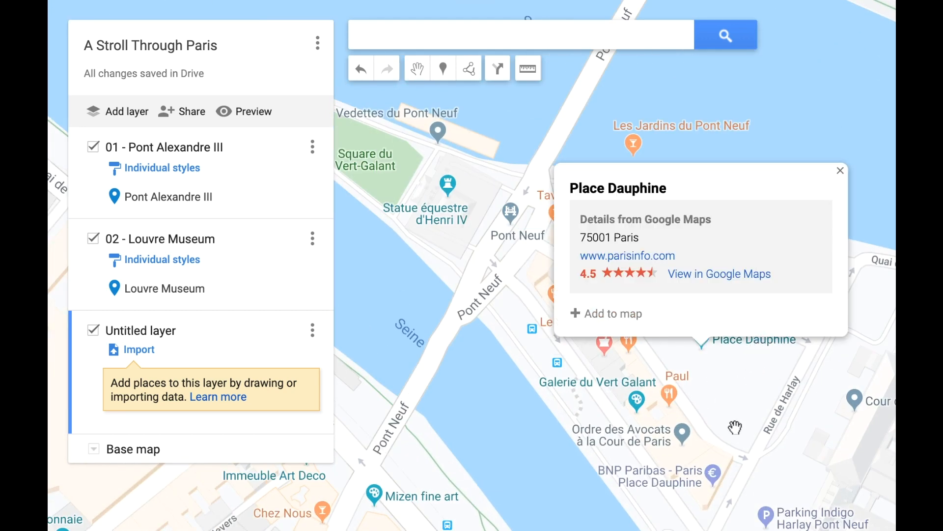
left_click(627, 314)
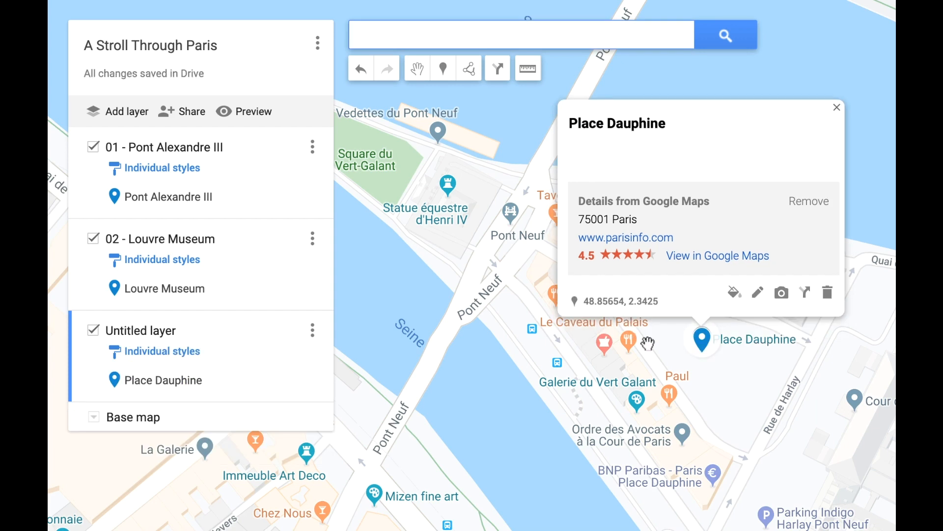
left_click(839, 111)
- Rename the layer containing Place Dauphine "03 - Place Dauphine"
left_click(158, 329)
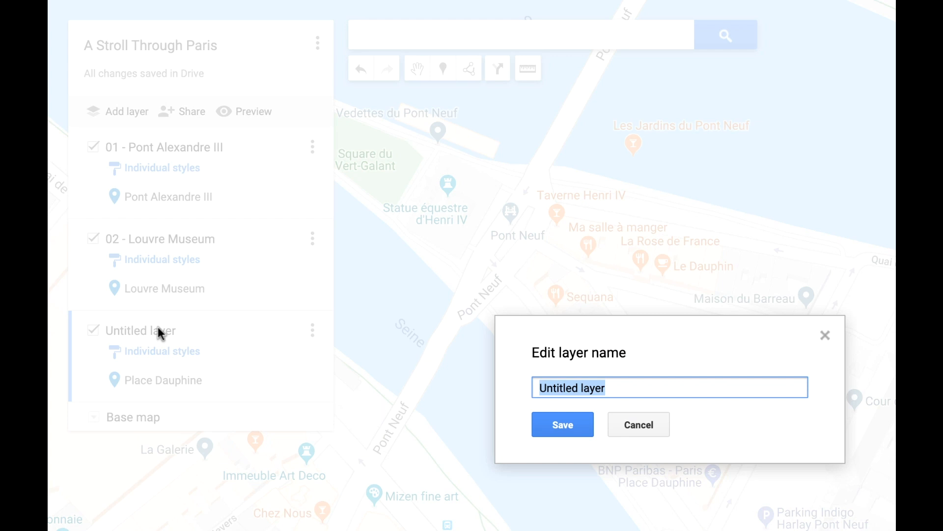
type("03 - Place Dauphine")
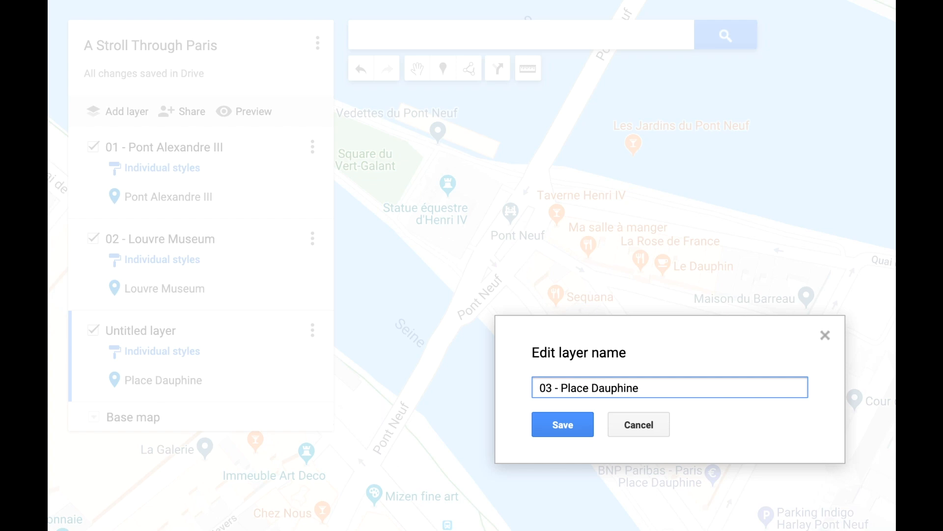
key("Return")
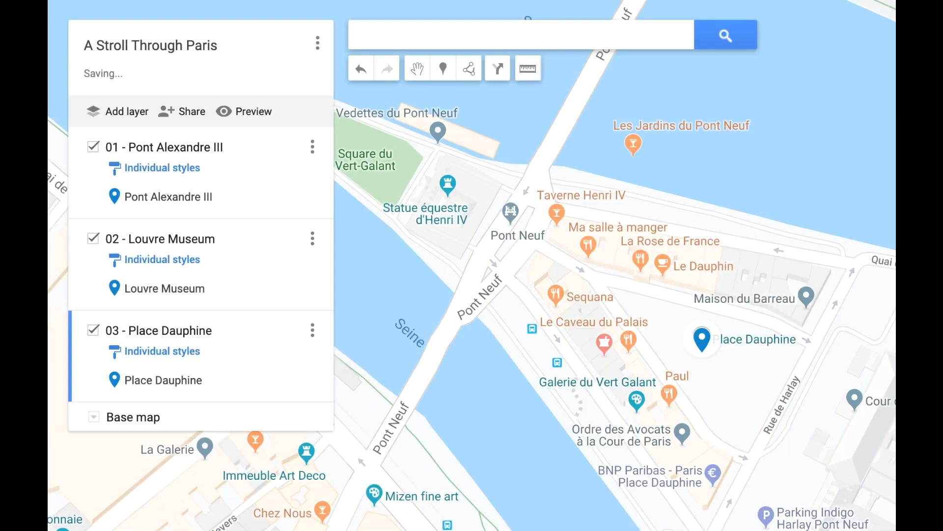
scroll(752, 486, "down", 5)
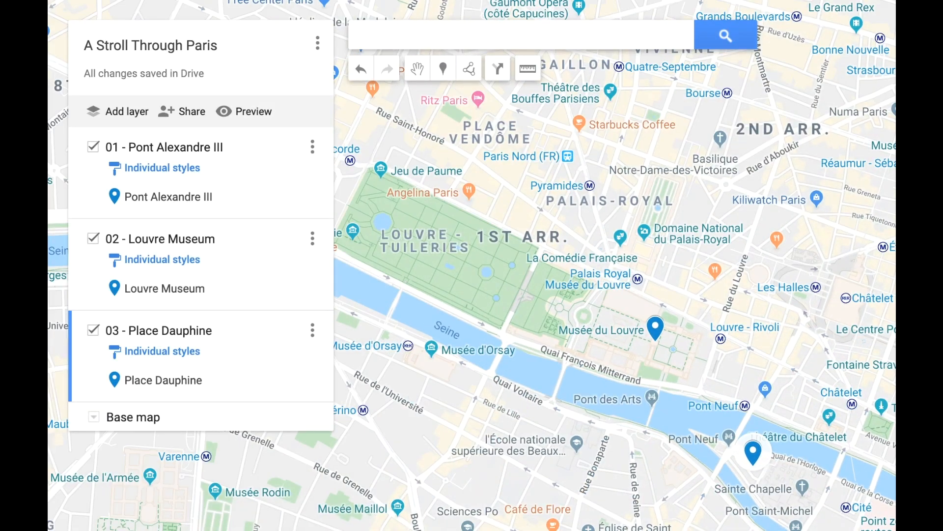
left_click_drag(751, 486, 470, 404)
mouse_move(641, 451)
left_mouse_down()
mouse_move(446, 452)
mouse_move(423, 466)
left_mouse_up()
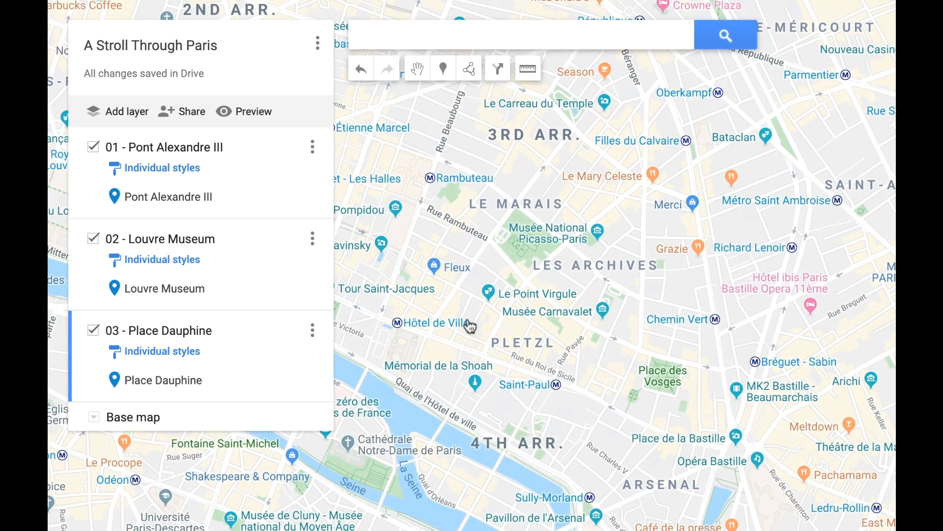
left_click(443, 34)
type("bastill")
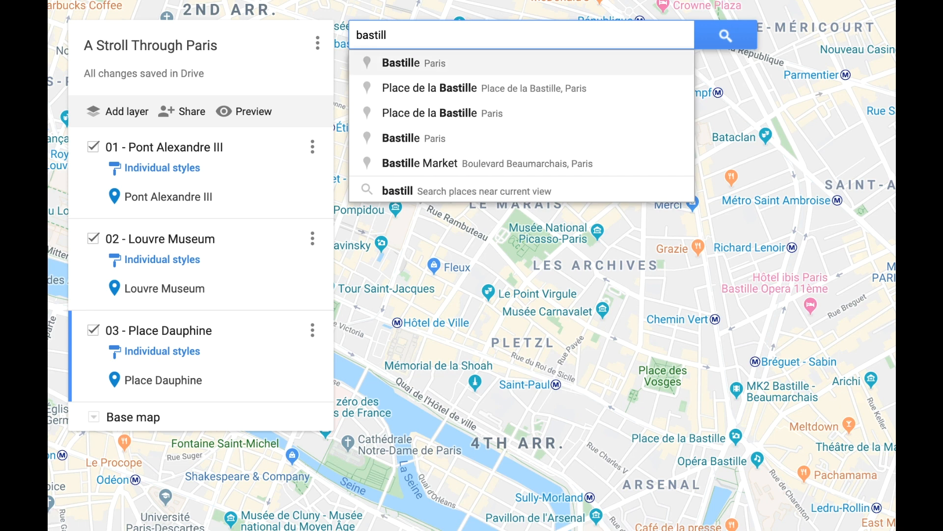
key("Return")
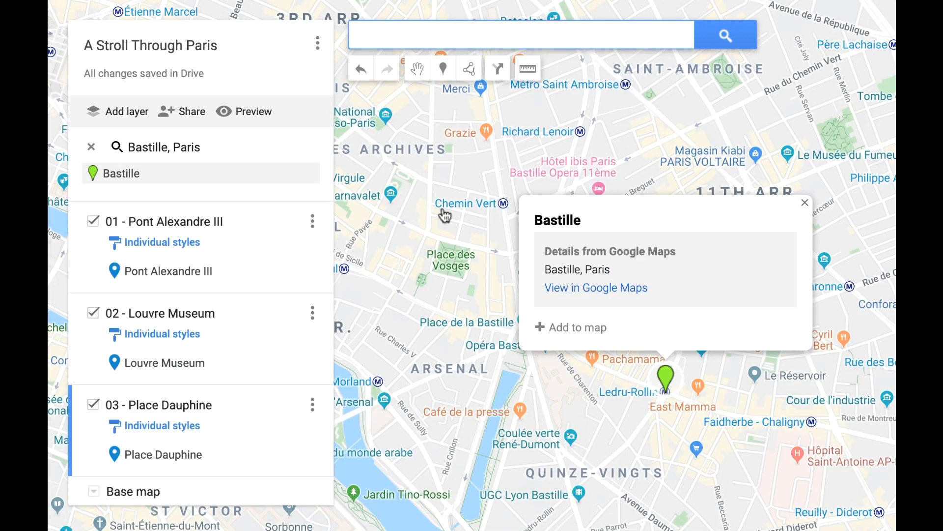
left_click(587, 328)
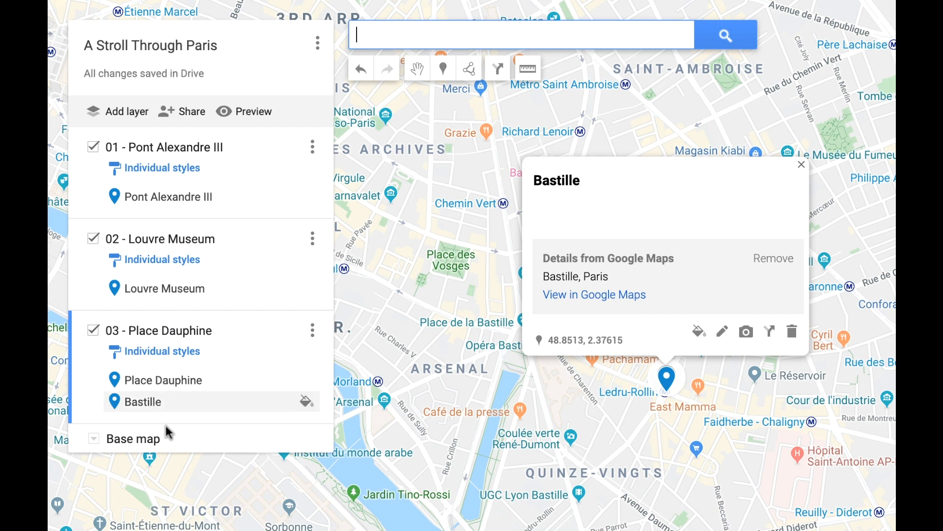
left_click(792, 331)
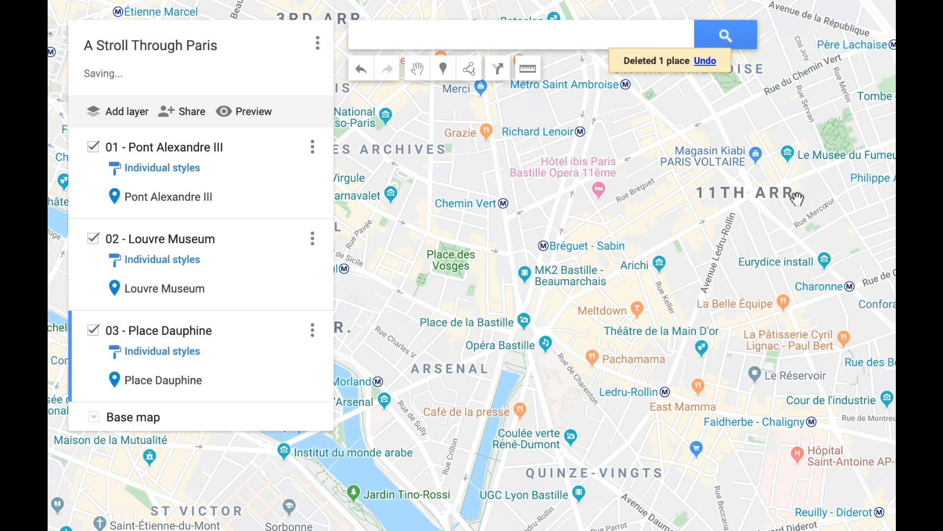
- Add a fourth layer to the map and name it "04 - Bastille"
left_click(124, 112)
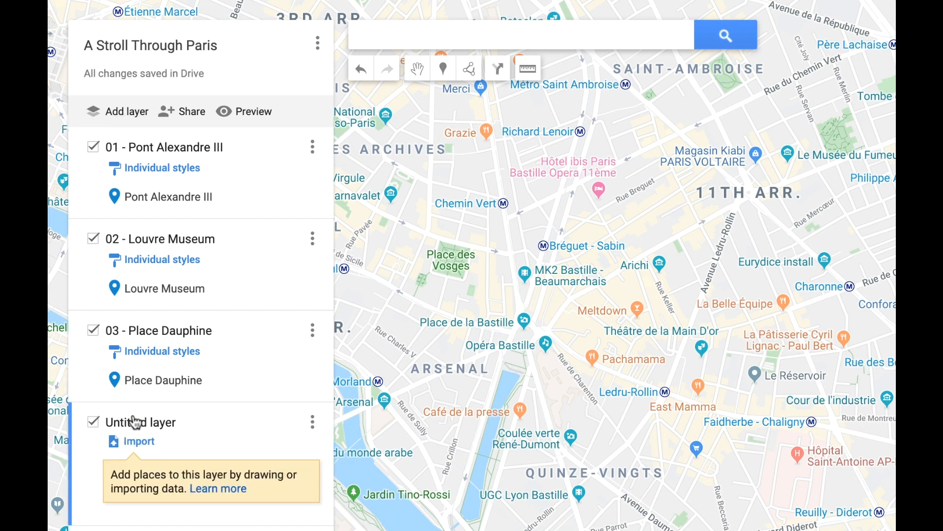
left_click(136, 422)
type("0")
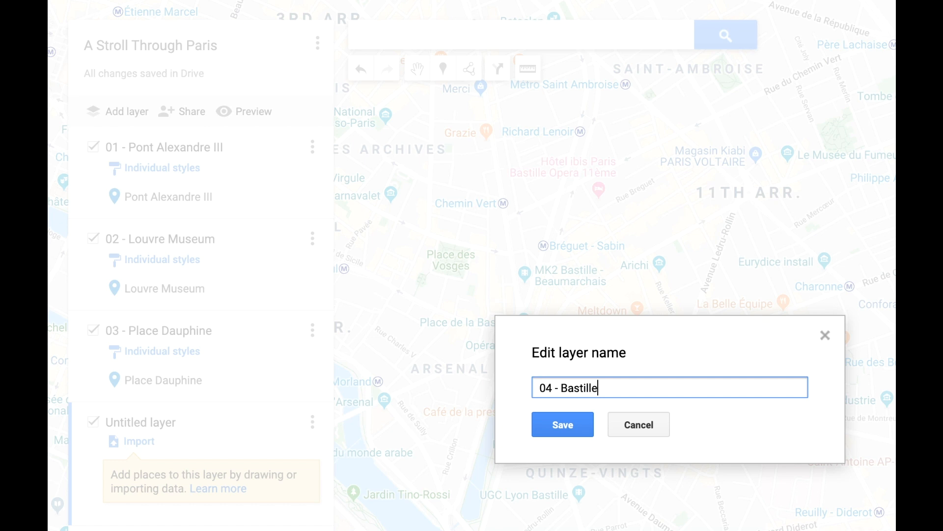
type("4 - Bastille")
key("Return")
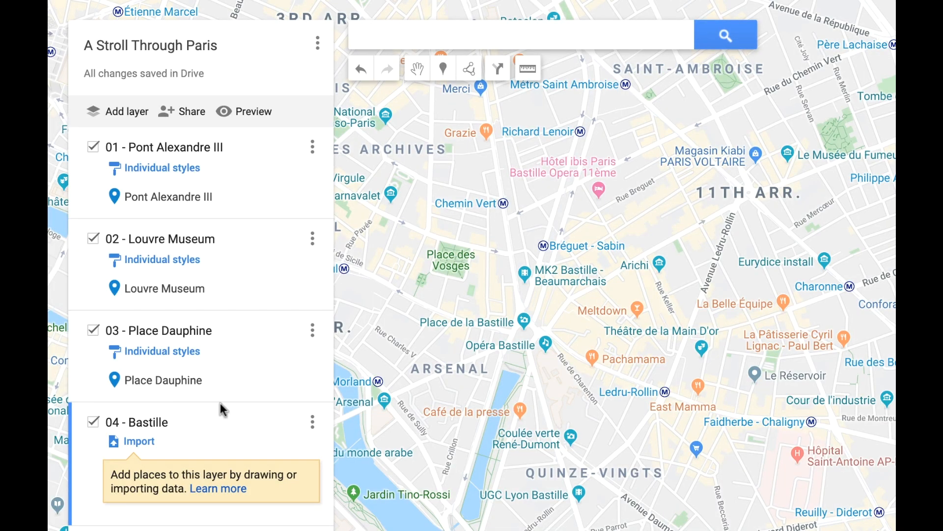
- Search for "basti", choose Bastille, Paris from the suggestions, add it to the "04 - Bastille" layer and dismiss its details
left_click(395, 30)
type("basti")
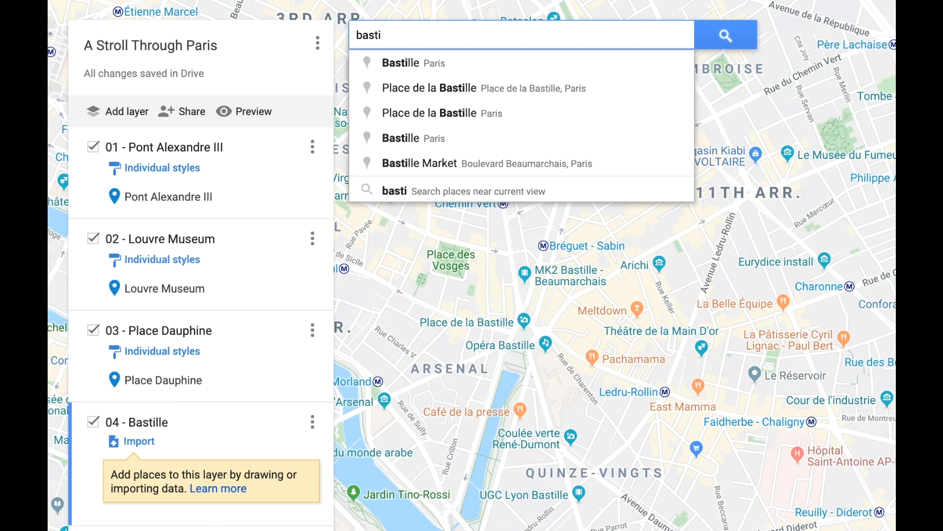
key("Down")
key("Return")
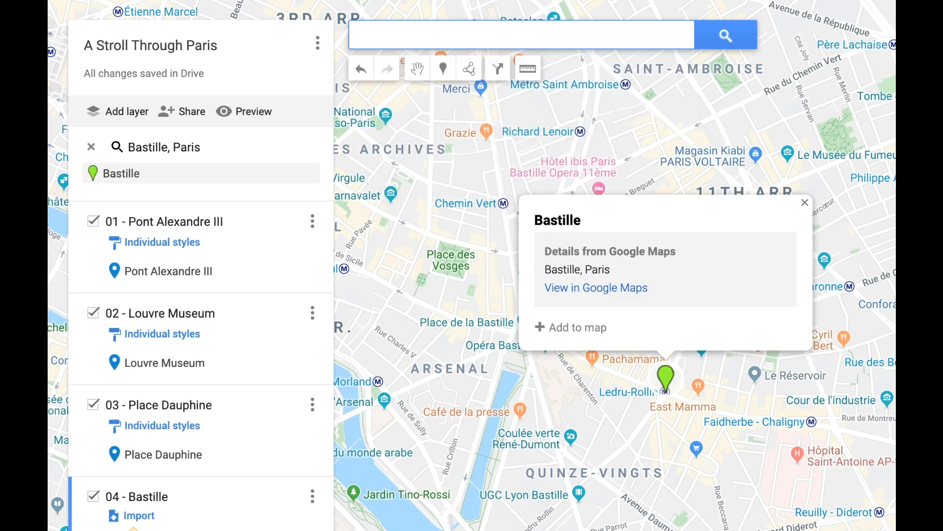
left_click(563, 328)
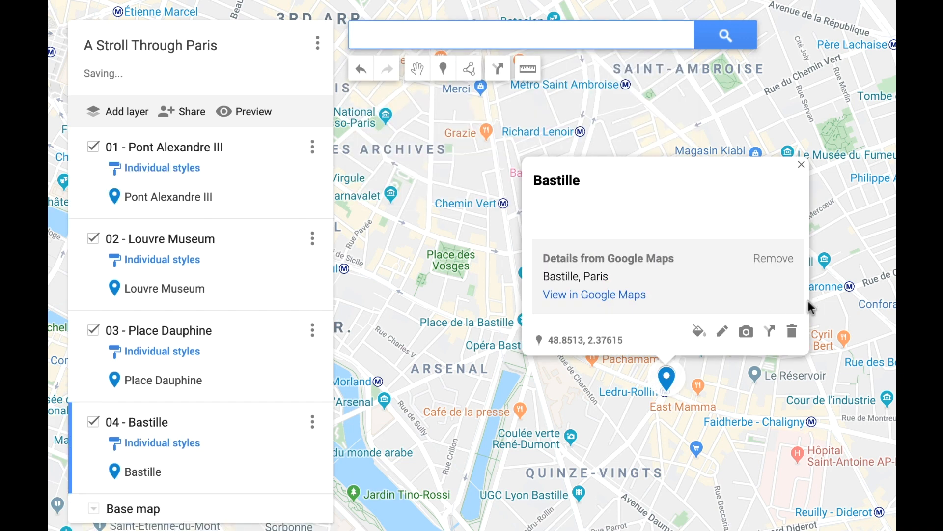
left_click(801, 166)
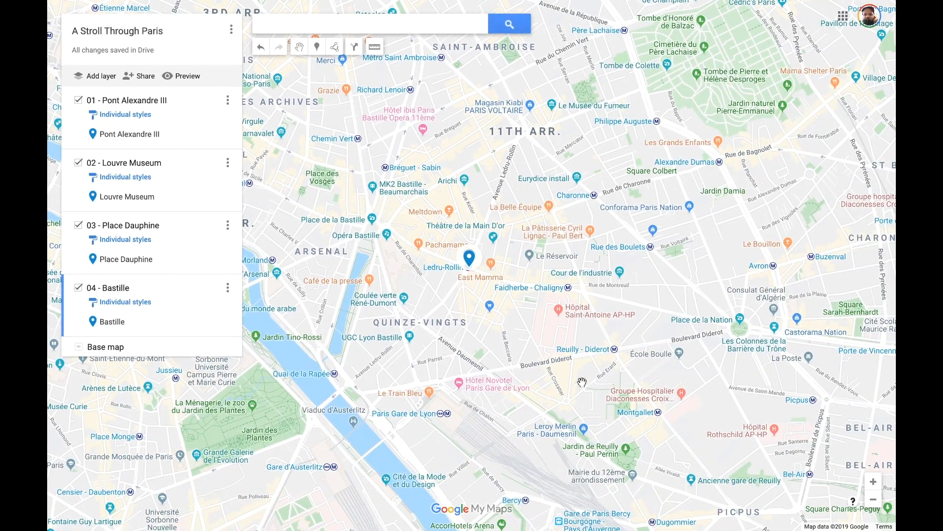
- Examine how the four landmarks lie across Paris and the surroundings of Pont Alexandre III
scroll(548, 386, "down", 5)
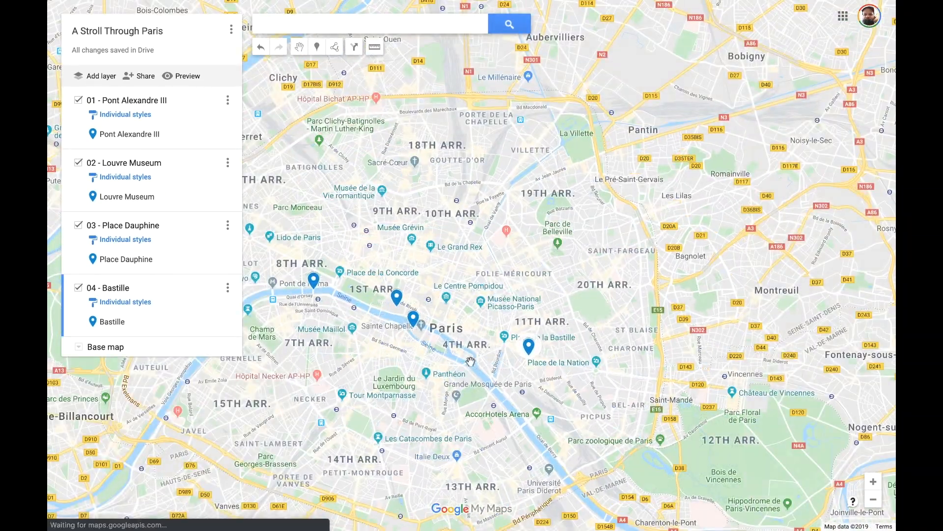
left_click_drag(471, 362, 557, 397)
scroll(554, 413, "up", 3)
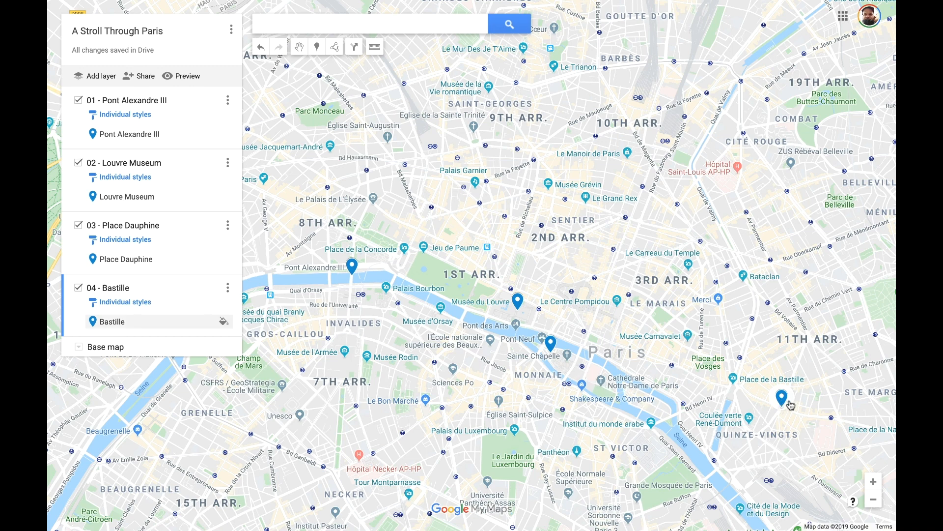
left_click_drag(788, 419, 780, 414)
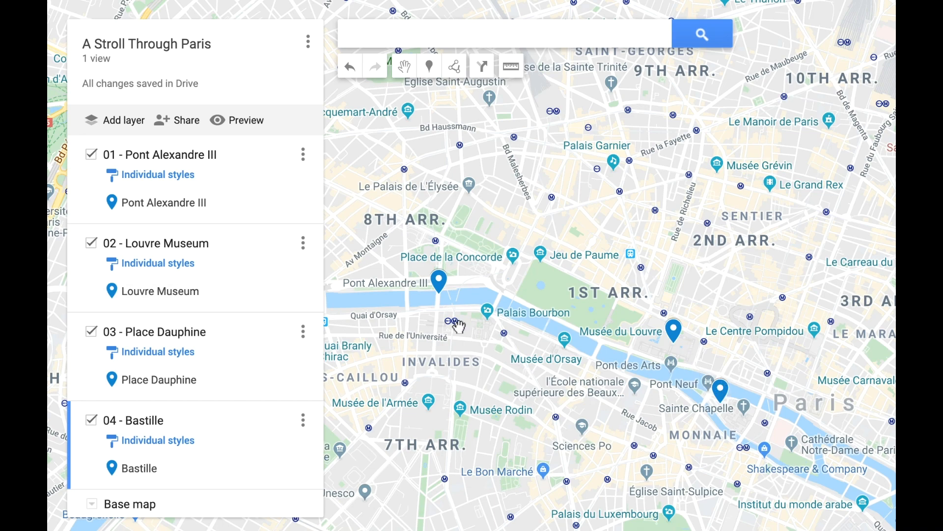
left_click_drag(472, 330, 525, 355)
scroll(484, 330, "up", 2)
left_click_drag(482, 327, 531, 352)
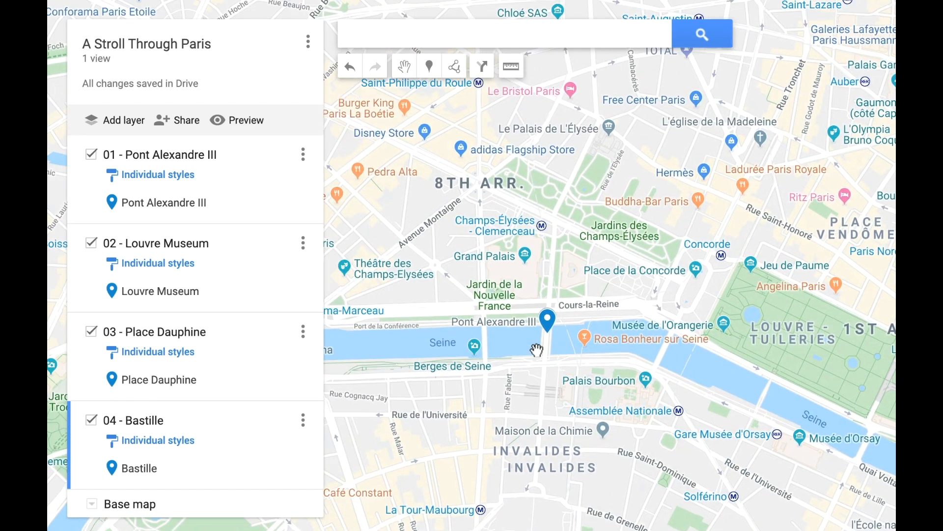
scroll(539, 344, "up", 3)
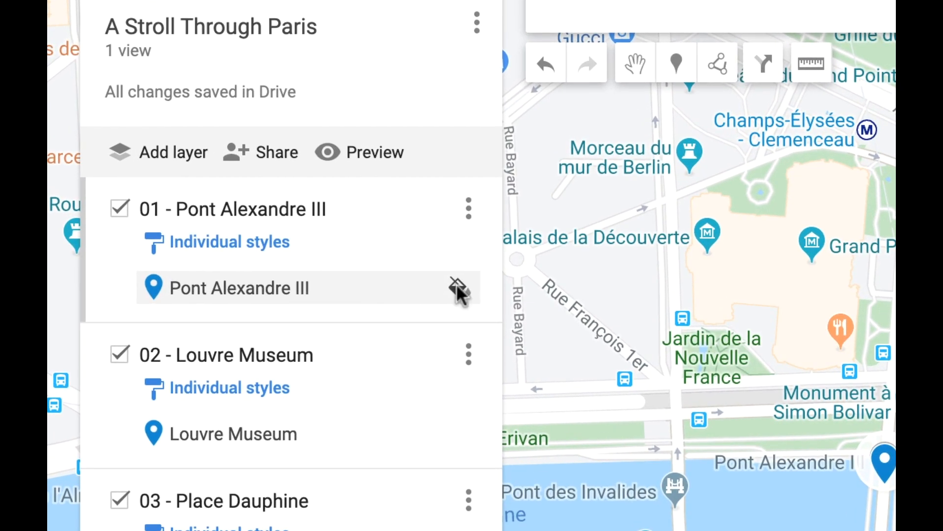
- Style the Pont Alexandre III marker in dark orange with the camera icon and dismiss its details
left_click(456, 284)
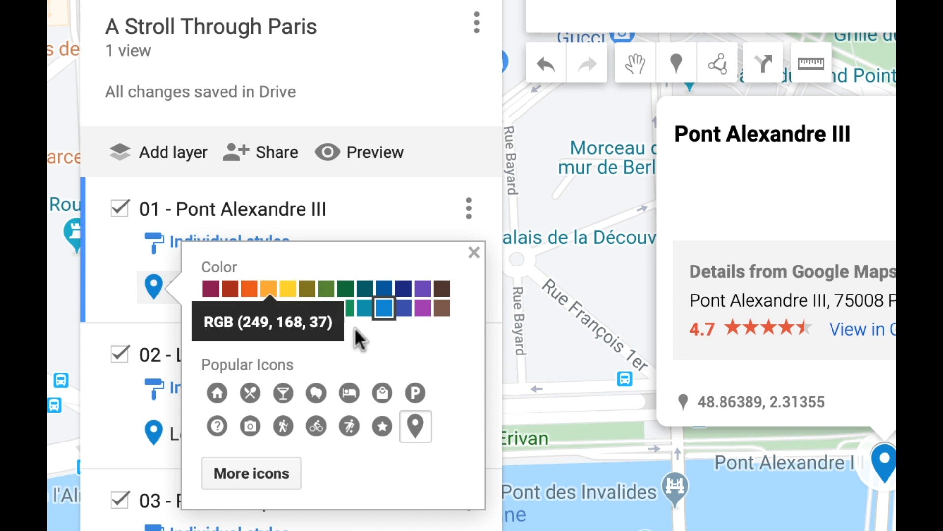
left_click(249, 288)
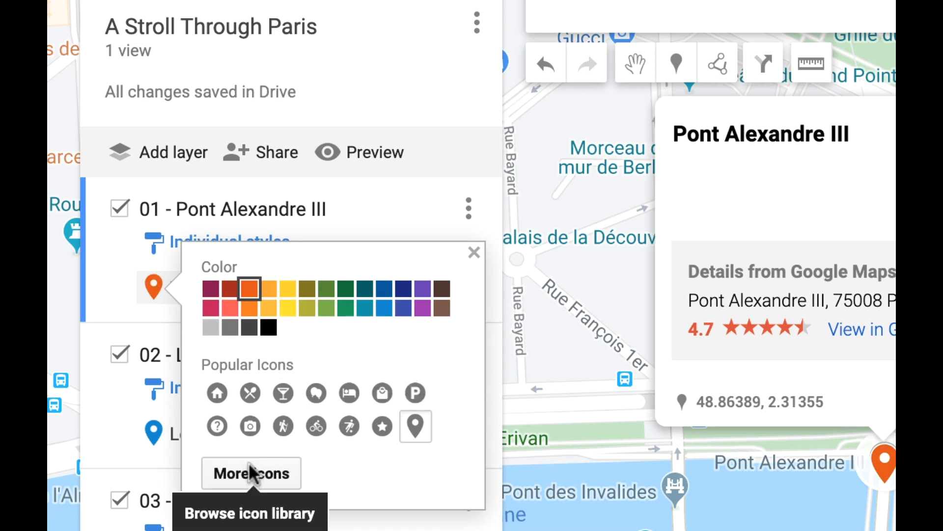
left_click(251, 427)
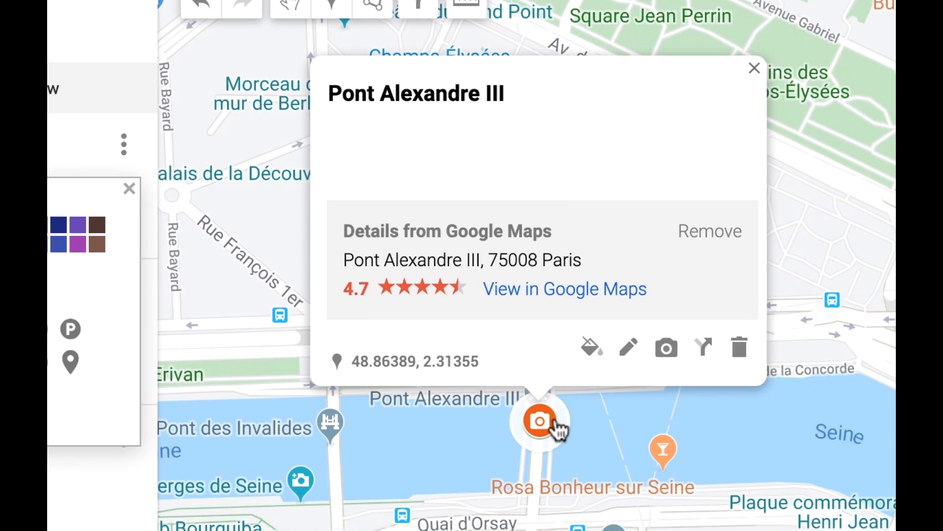
left_click(755, 68)
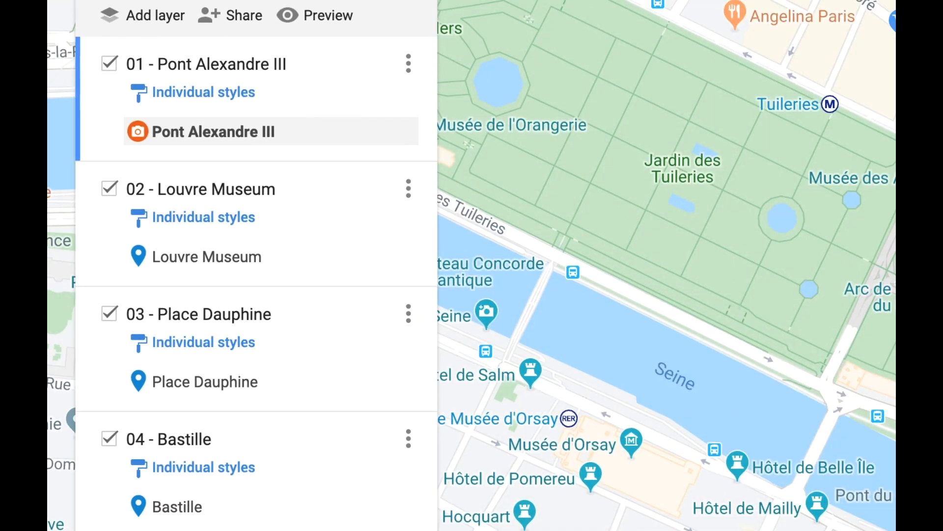
- Style the Louvre Museum marker in yellow with the building-shaped icon found by filtering for "museum", and dismiss its details
left_click(399, 258)
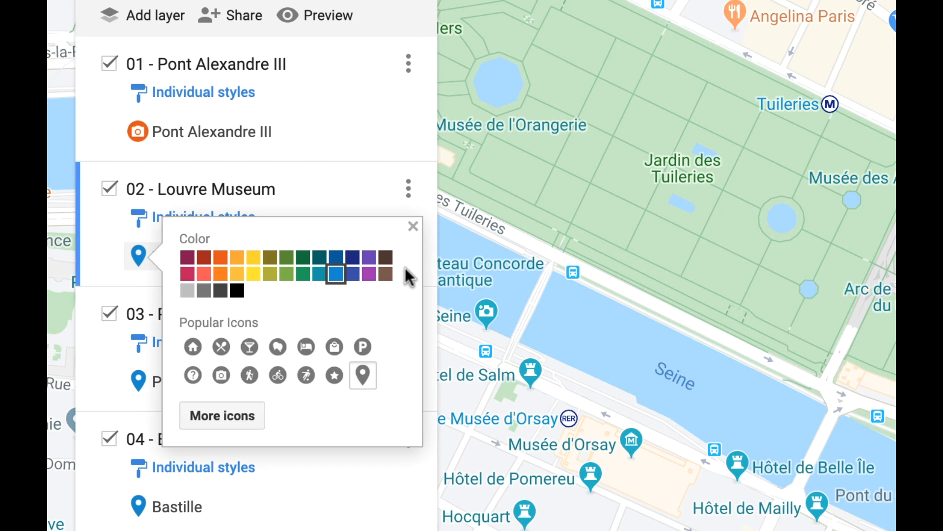
left_click(254, 257)
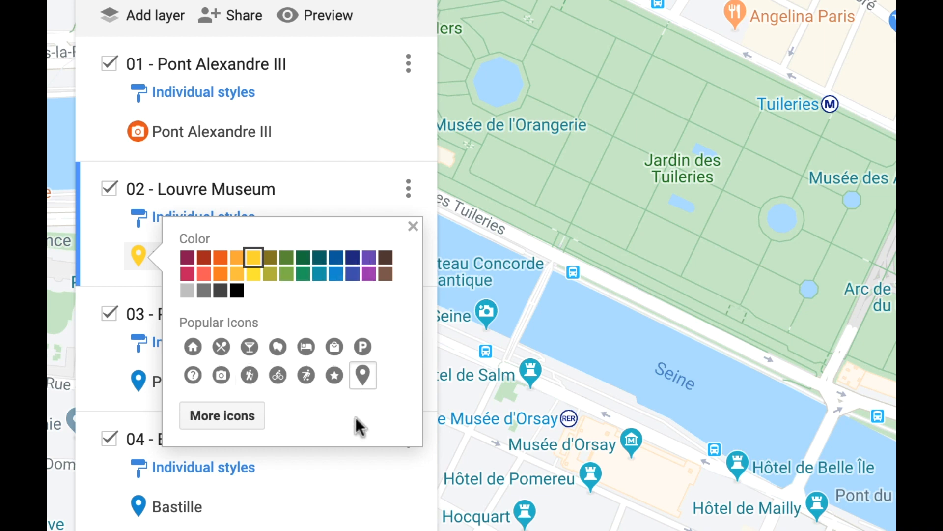
left_click(225, 412)
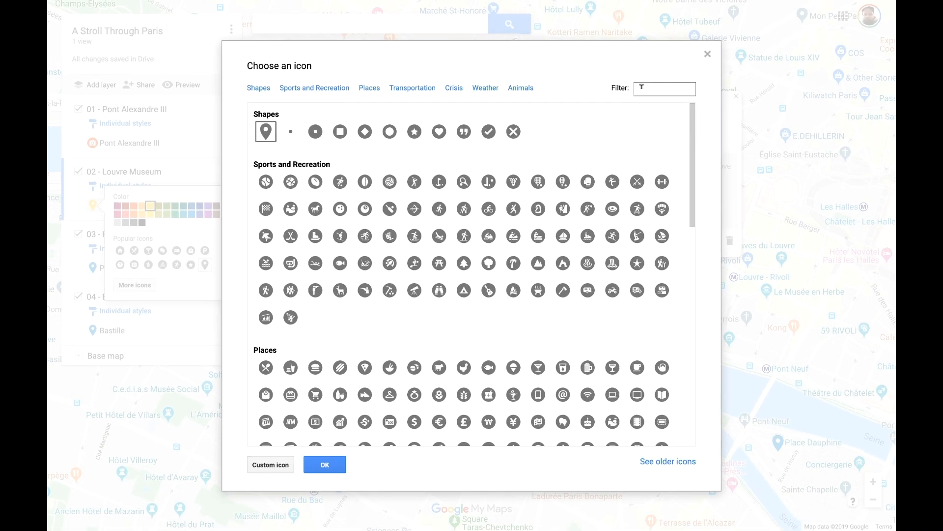
left_click(369, 88)
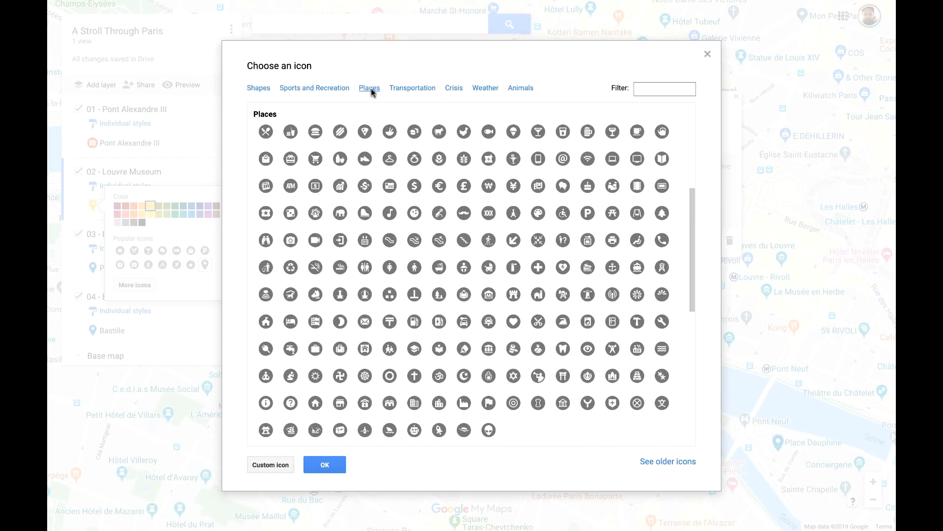
type("museum")
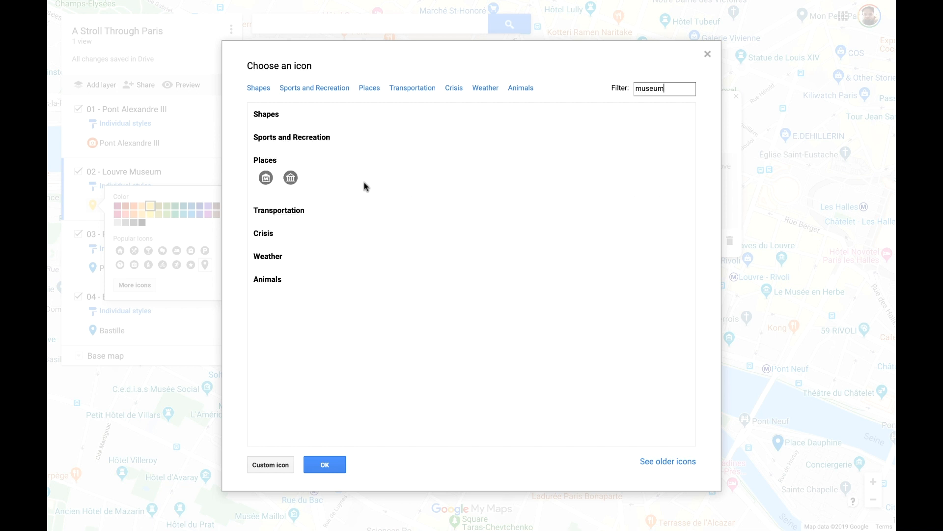
left_click(265, 177)
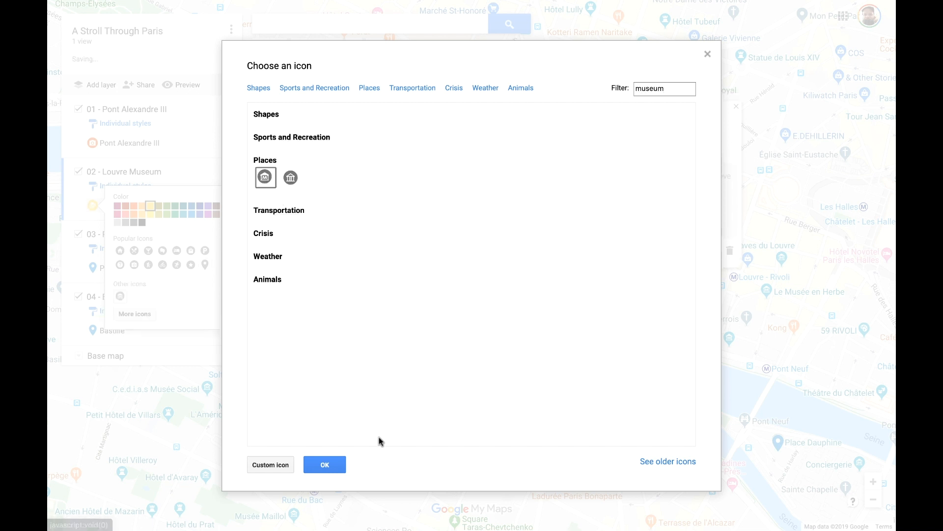
left_click(326, 464)
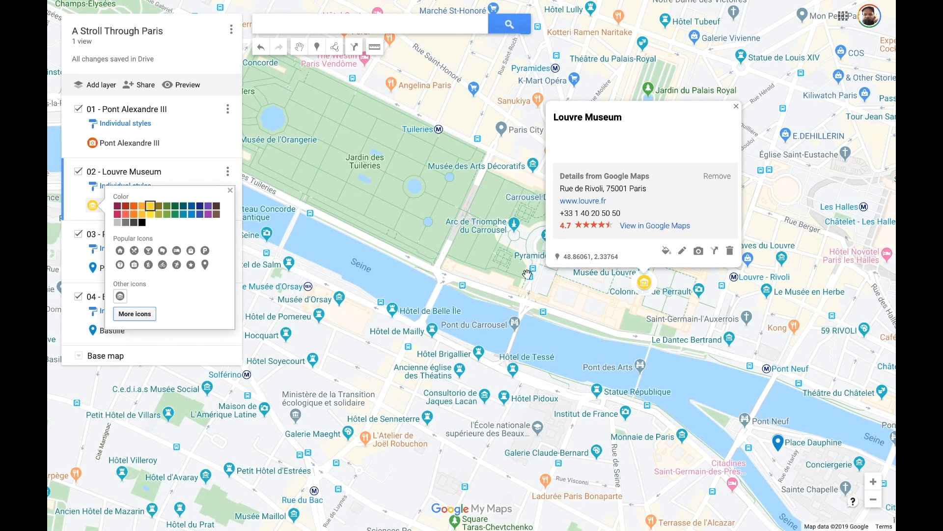
left_click(748, 109)
- Style the Place Dauphine marker in orange with the cup icon found by filtering for "cafe", and dismiss its details
left_click_drag(785, 454, 598, 321)
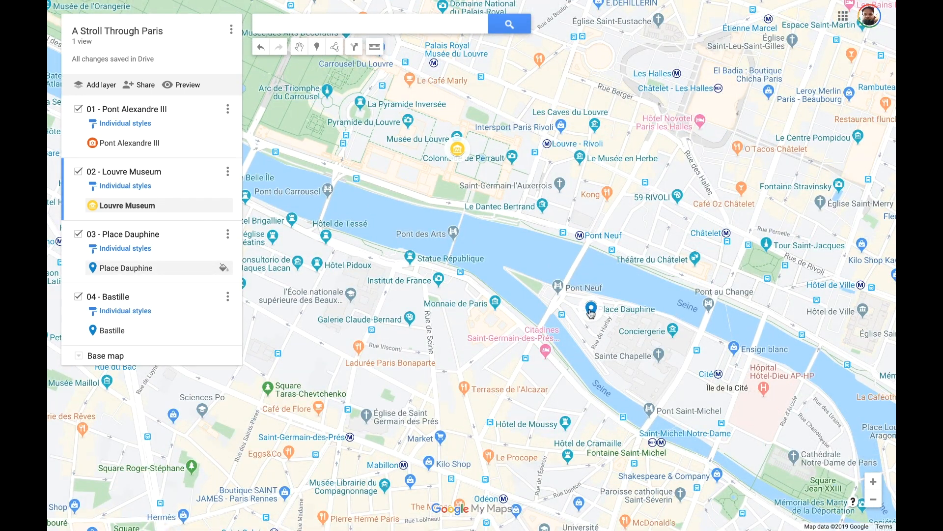
left_click(223, 268)
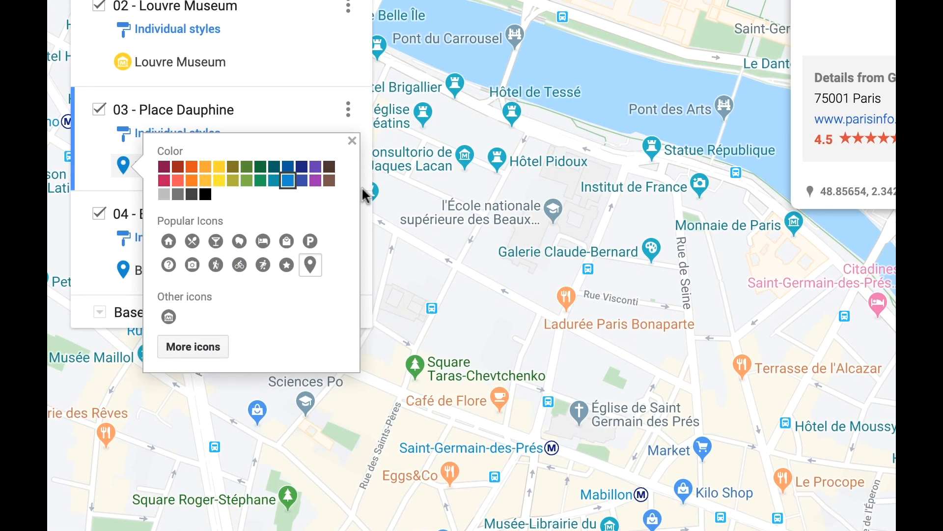
left_click(192, 180)
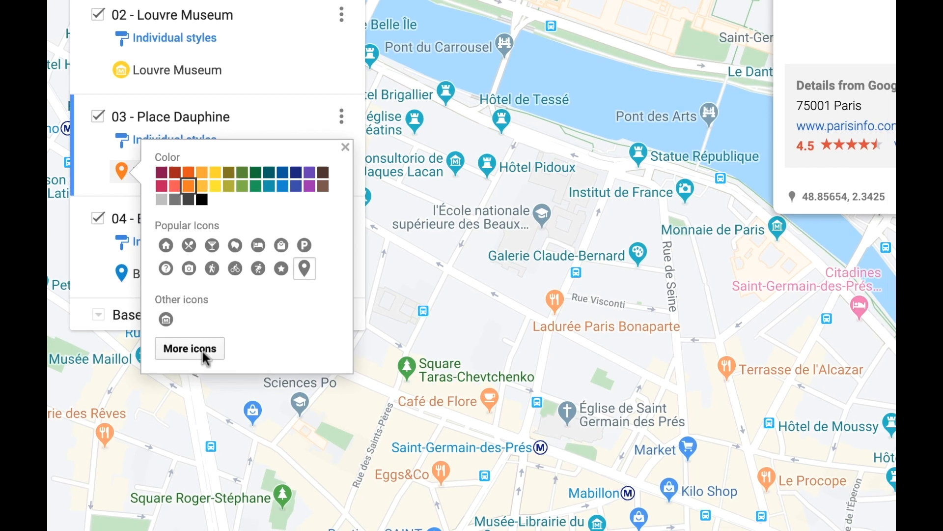
left_click(201, 352)
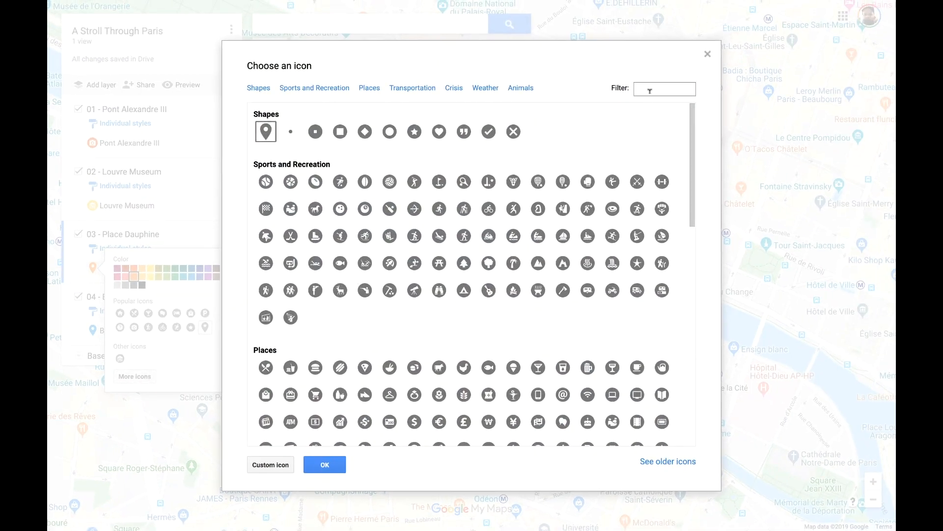
type("cafe")
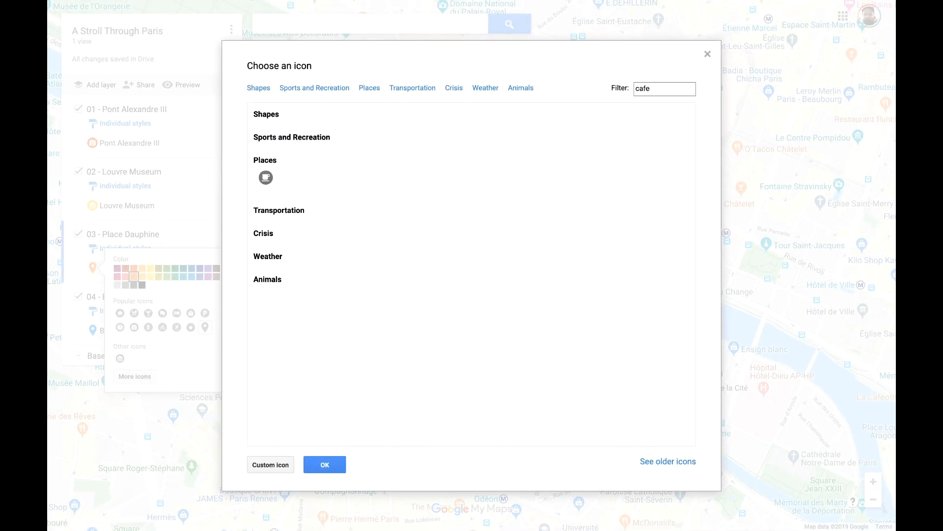
left_click(266, 179)
left_click(324, 464)
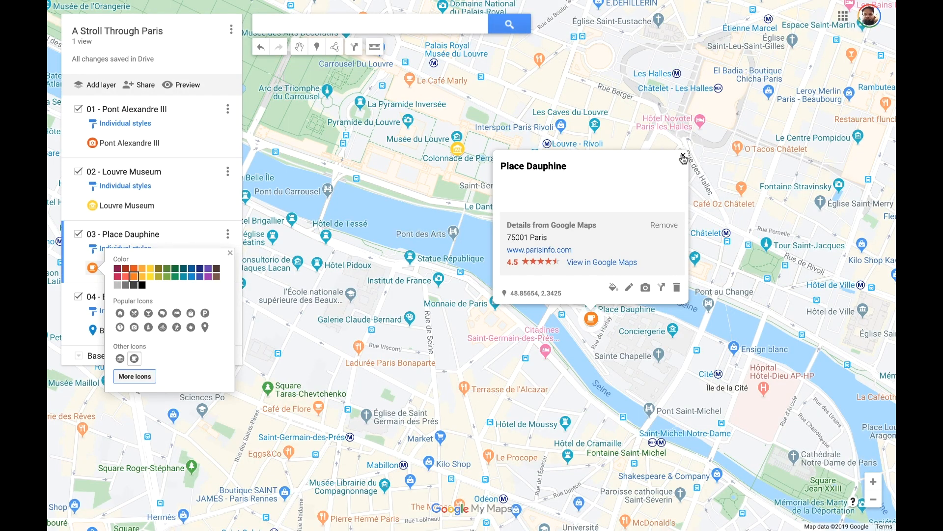
left_click(683, 156)
- Give the Bastille marker the bed icon, keeping it blue, and dismiss its details
left_click_drag(684, 355, 433, 303)
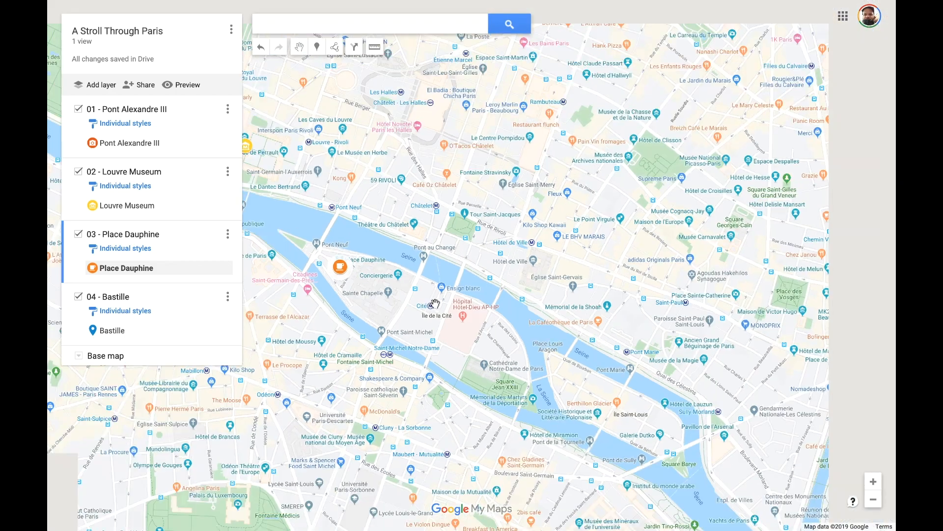
left_click_drag(573, 322, 425, 287)
left_click_drag(728, 370, 514, 332)
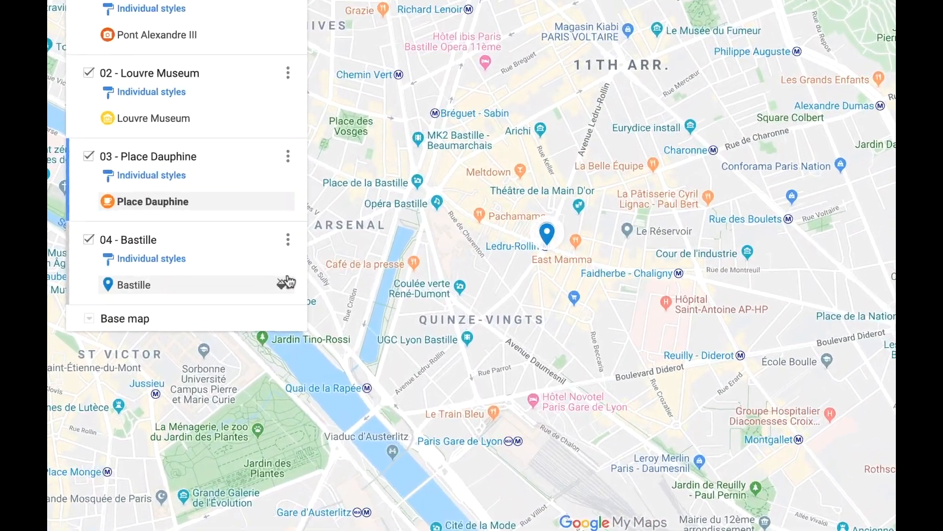
left_click(222, 329)
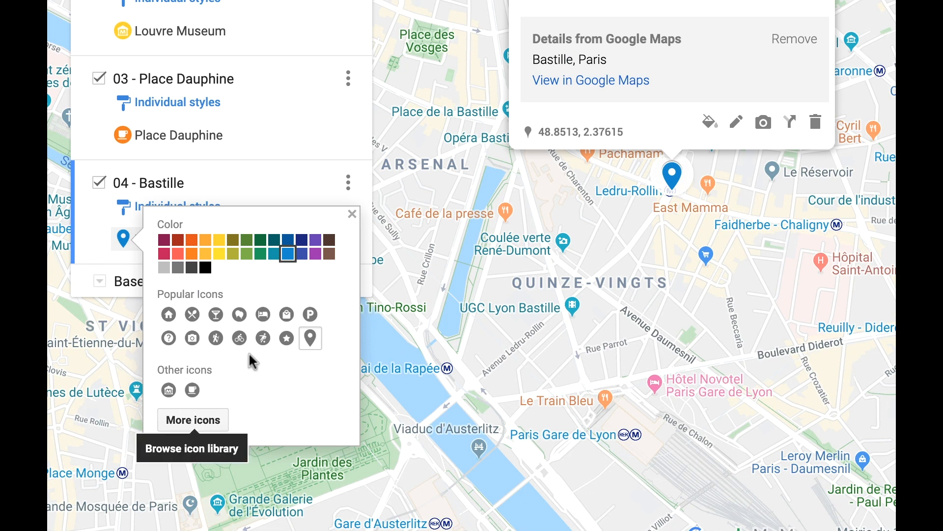
left_click(263, 314)
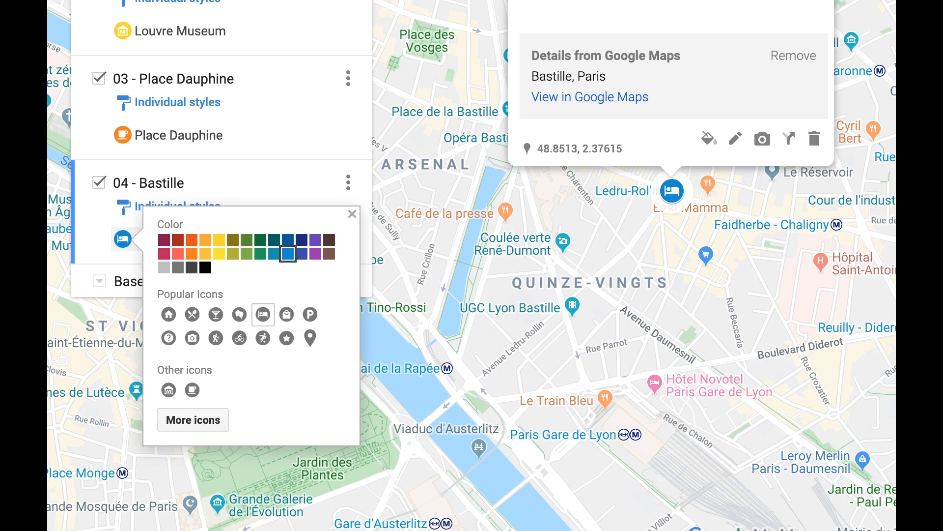
left_click(888, 3)
- Add a directions layer to the map and name it "Walking Route"
left_click_drag(407, 226, 884, 194)
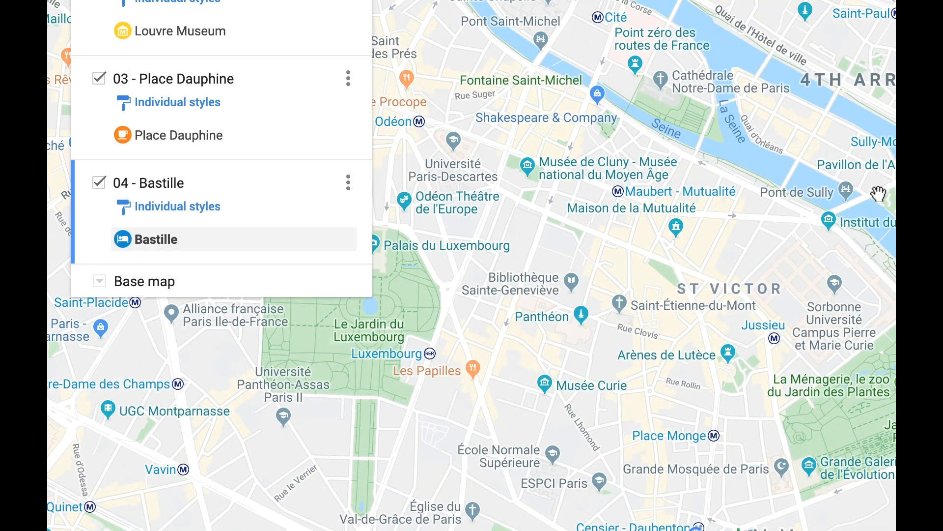
scroll(878, 199, "down", 3)
left_click_drag(464, 21, 571, 82)
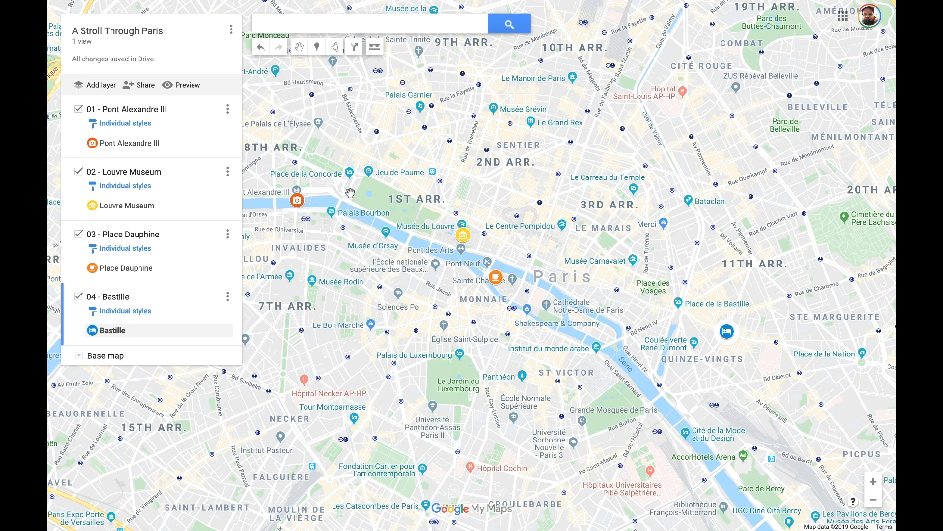
left_click(355, 48)
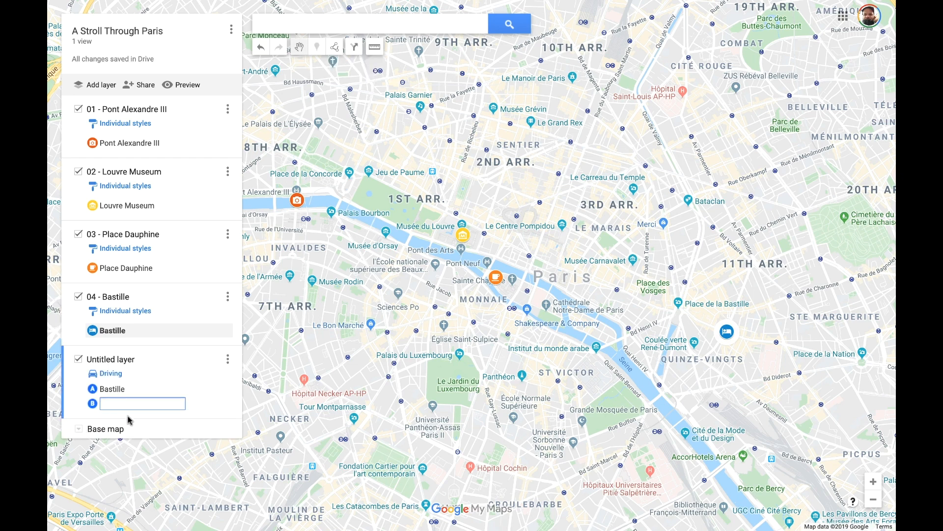
left_click(128, 361)
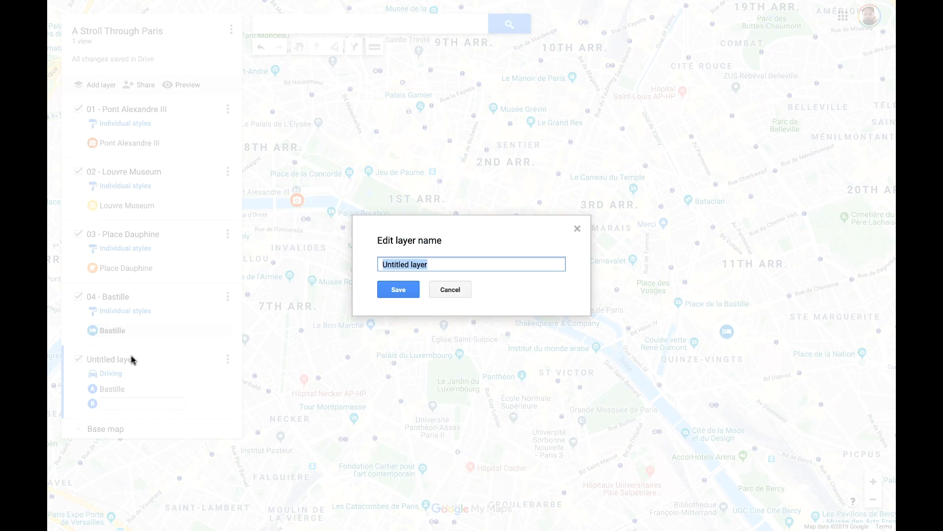
type("Walking")
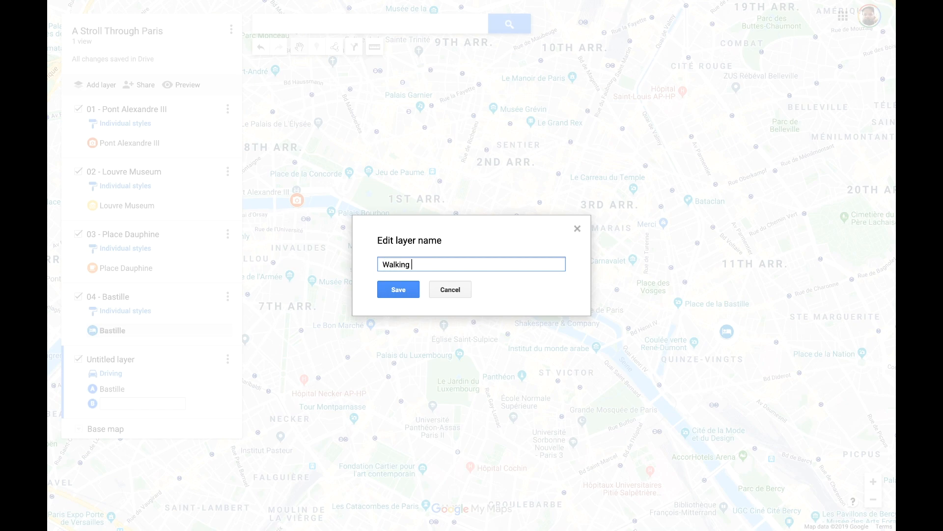
key("Return")
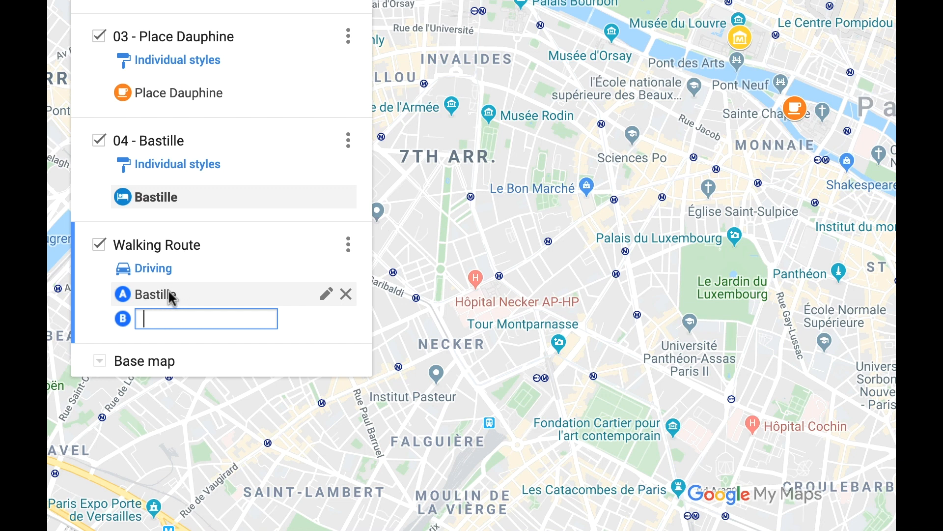
- Replace the route's starting point A with Pont Alexandre III, searching for "pont ale"
left_click(326, 294)
double_click(171, 297)
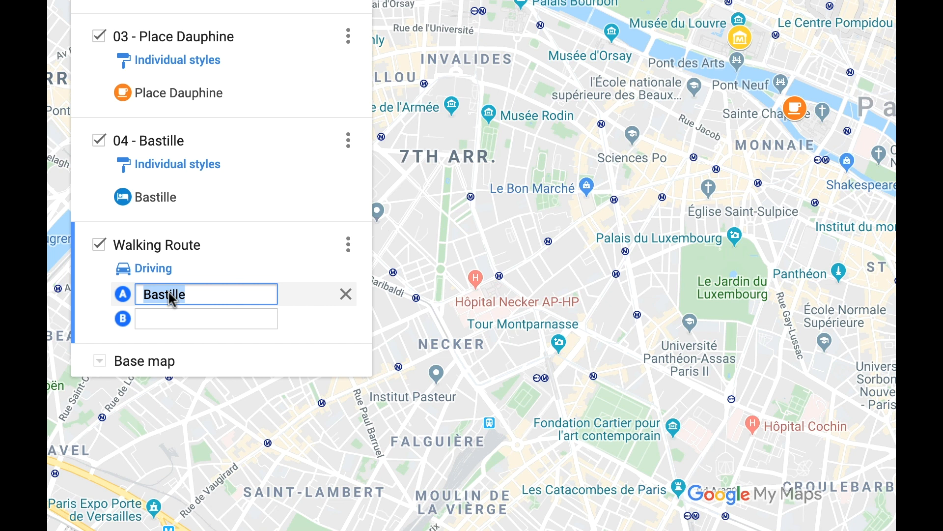
type("pont")
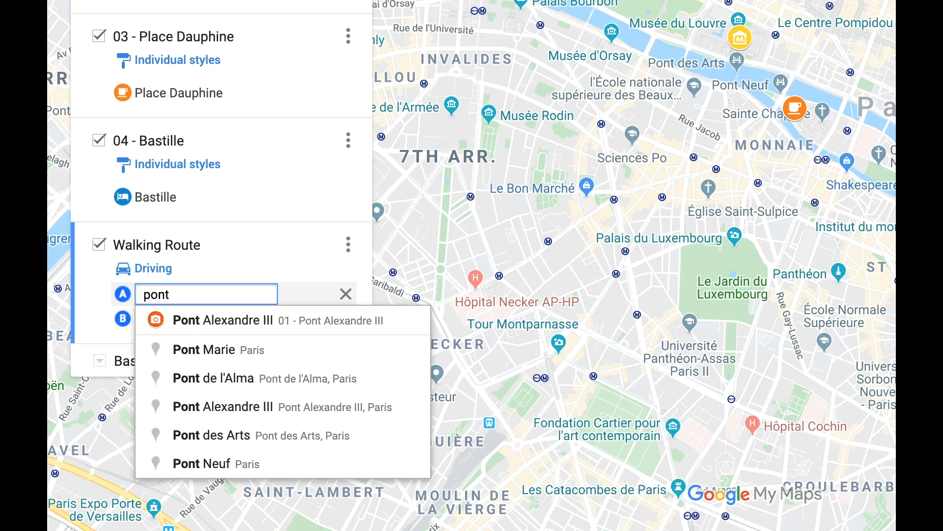
type(" ale")
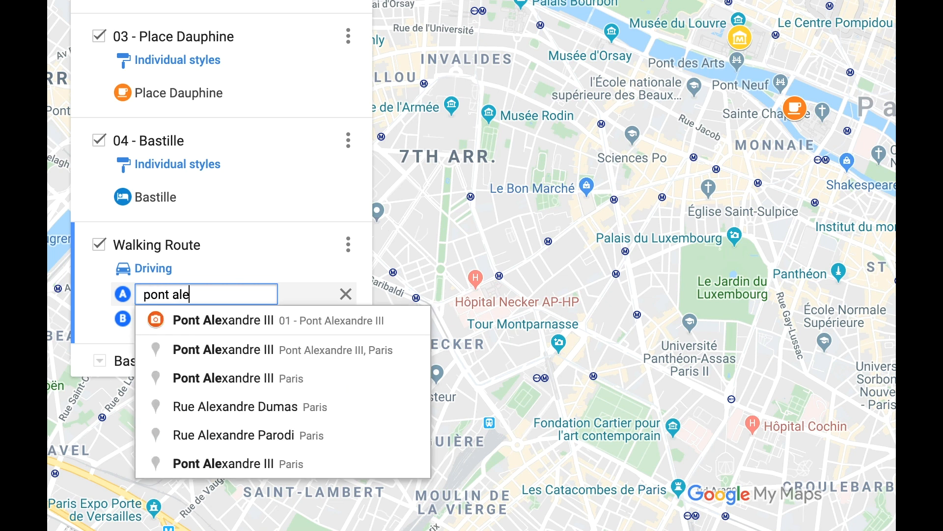
key("Escape")
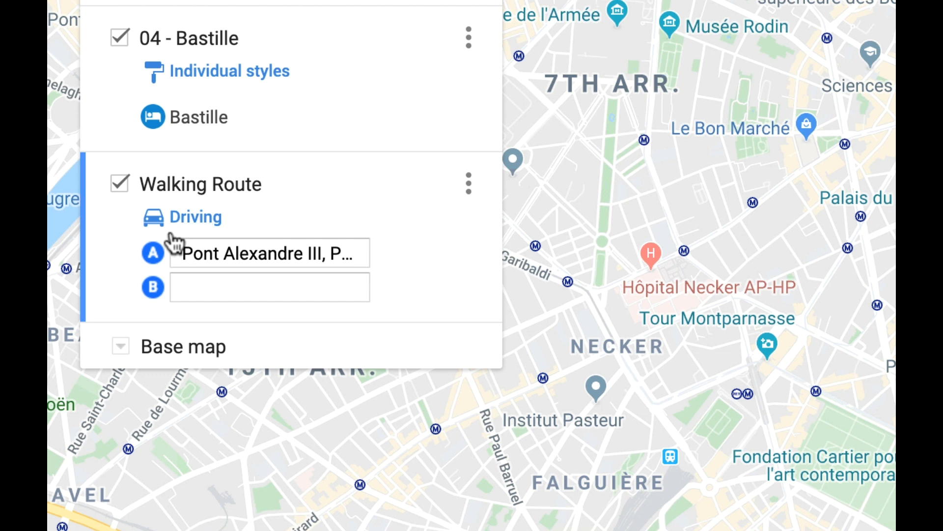
- Set the route's transportation mode to walking and dismiss the mode options
left_click(197, 217)
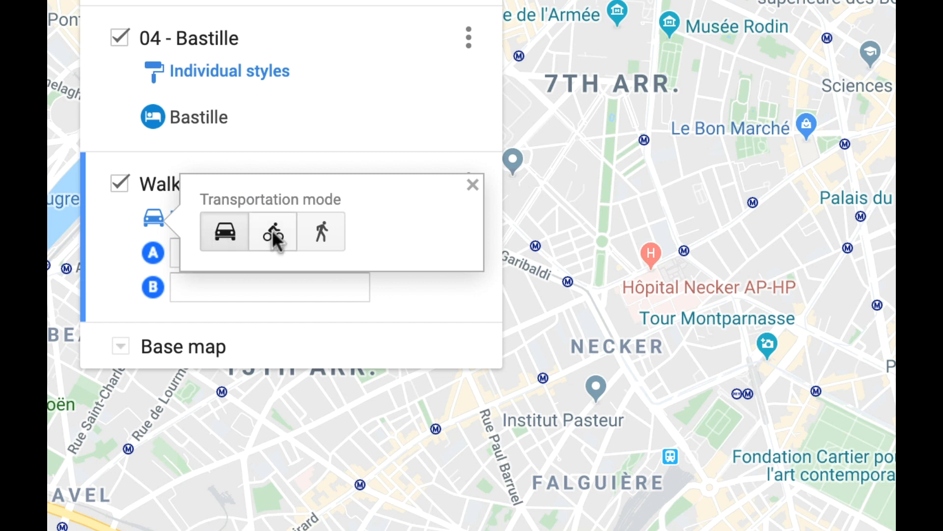
left_click(323, 232)
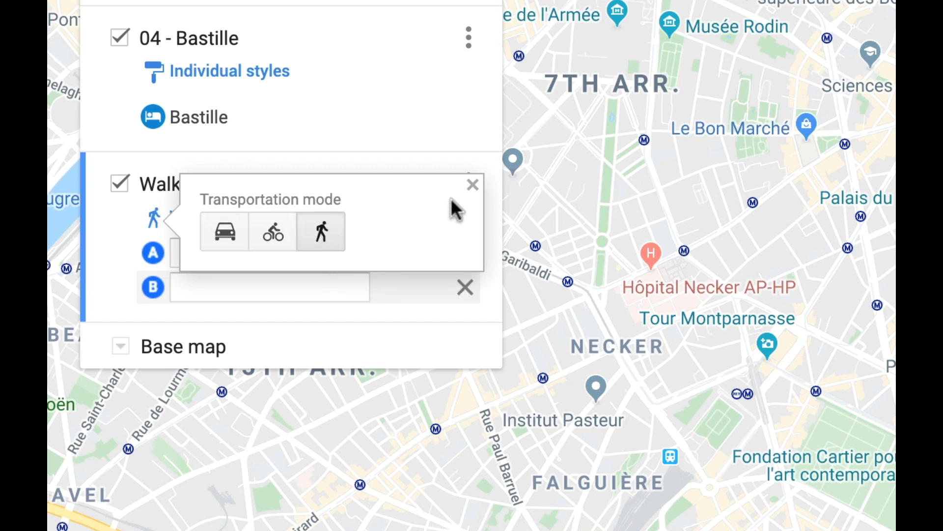
left_click(471, 186)
- Set the route's destination B to the Louvre Museum from the "02 - Louvre Museum" layer, searching for "louvr"
left_click(241, 286)
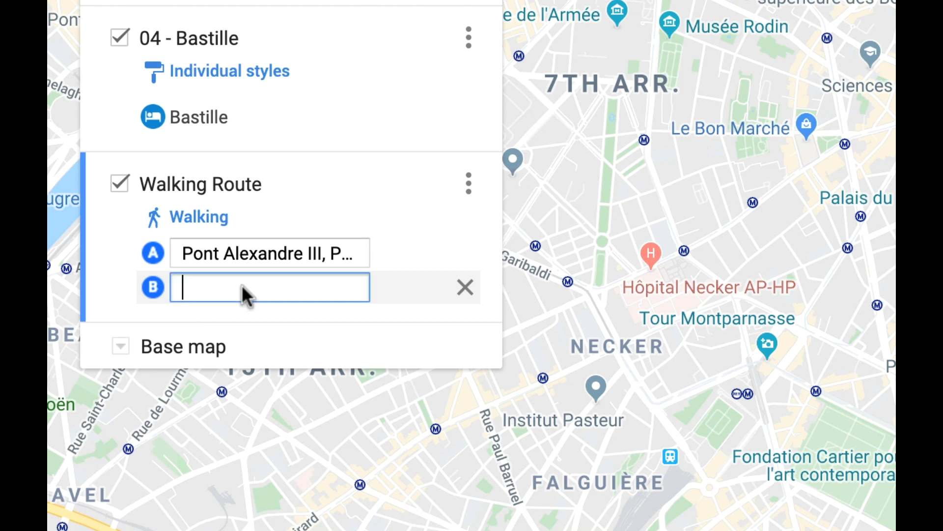
type("lou")
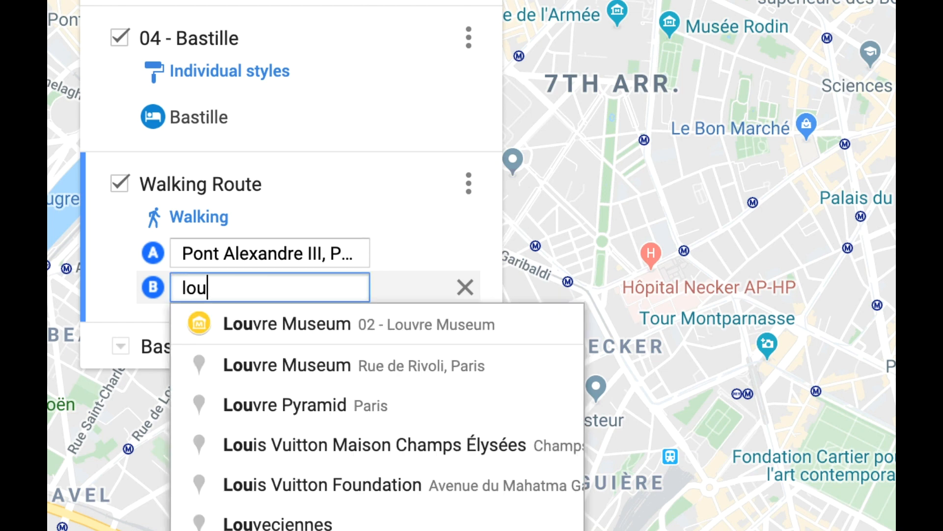
type("rv")
left_click(287, 324)
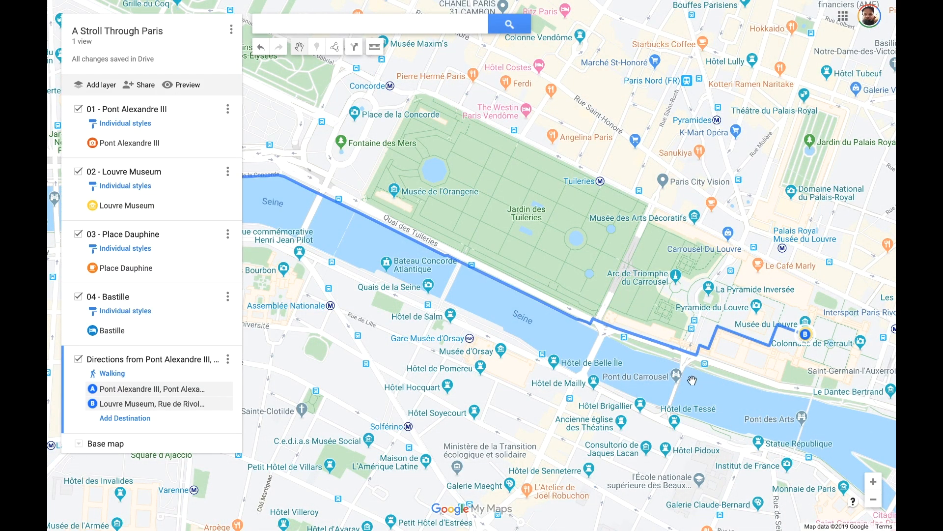
- Reroute the walk through the Tuileries garden and back to the riverside Quai François Mitterrand before the Louvre
scroll(500, 372, "down", 1)
left_click_drag(501, 372, 461, 401)
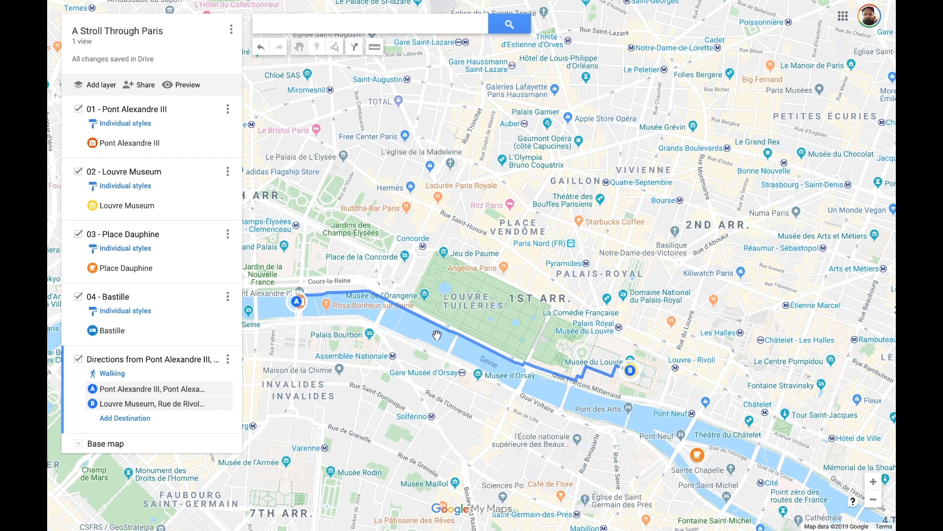
left_click_drag(433, 312, 451, 296)
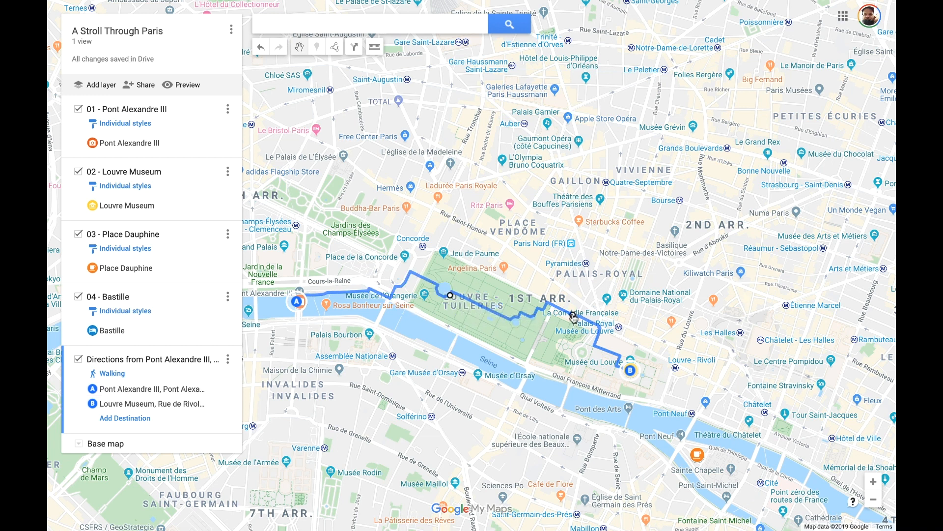
left_click_drag(565, 333, 548, 374)
- Add Place Dauphine, Paris as the route's destination C, searching for "place dau"
left_click(125, 419)
type("place dau")
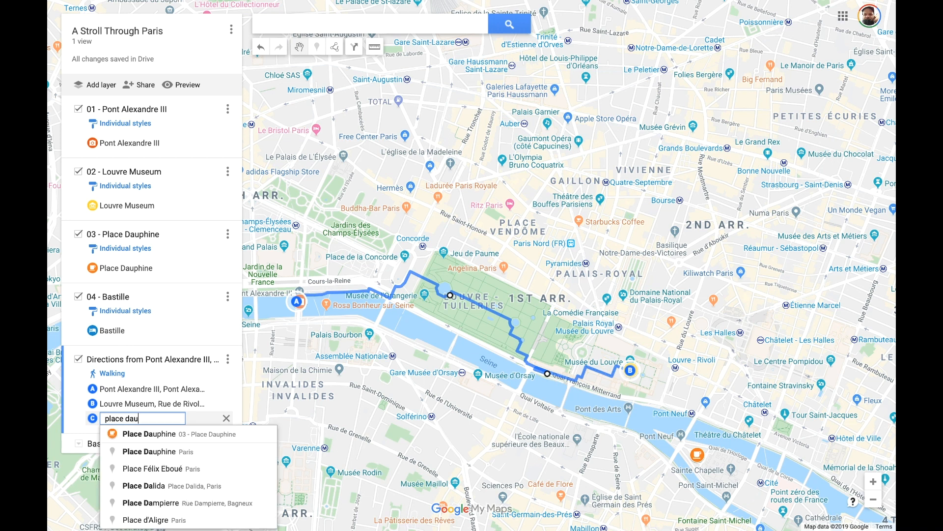
type("p")
key("Down")
key("Down")
key("Return")
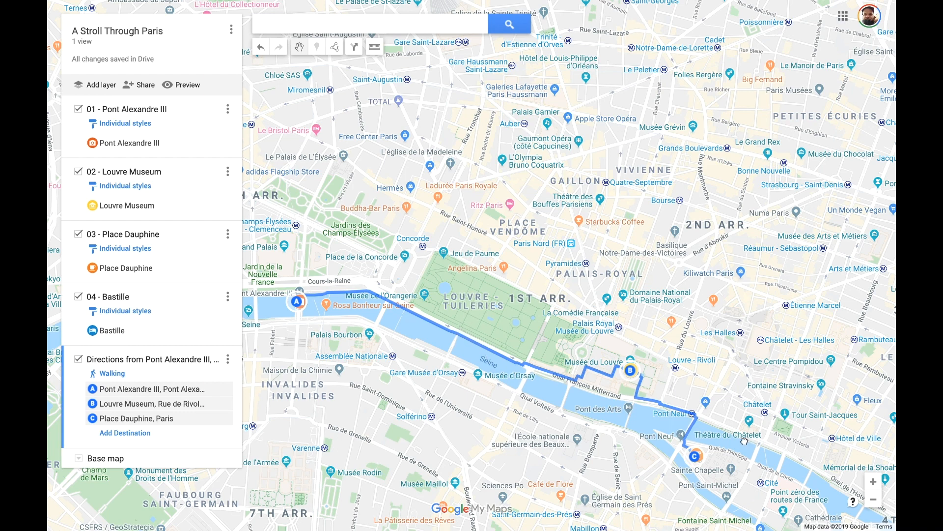
- Add Bastille, Paris as the route's destination D, searching for "bastille"
left_click_drag(744, 440, 600, 352)
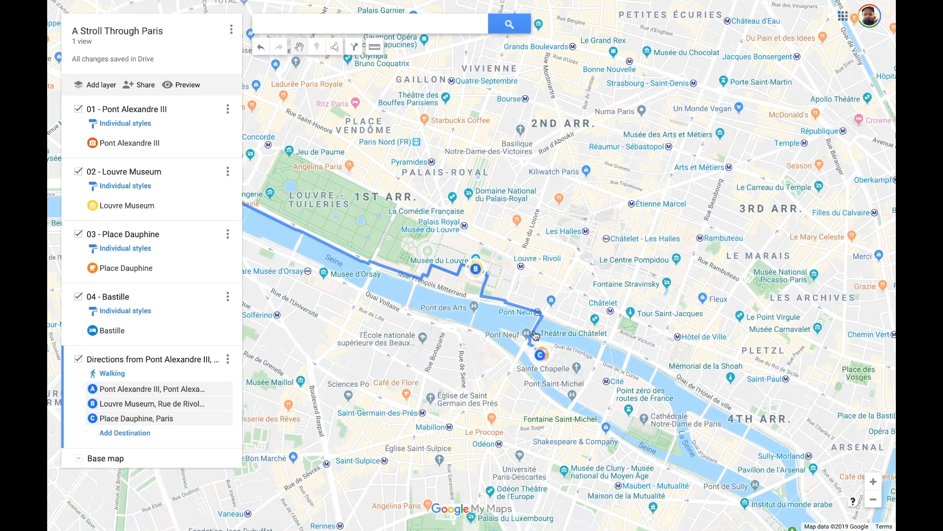
left_click(134, 438)
type("bastille")
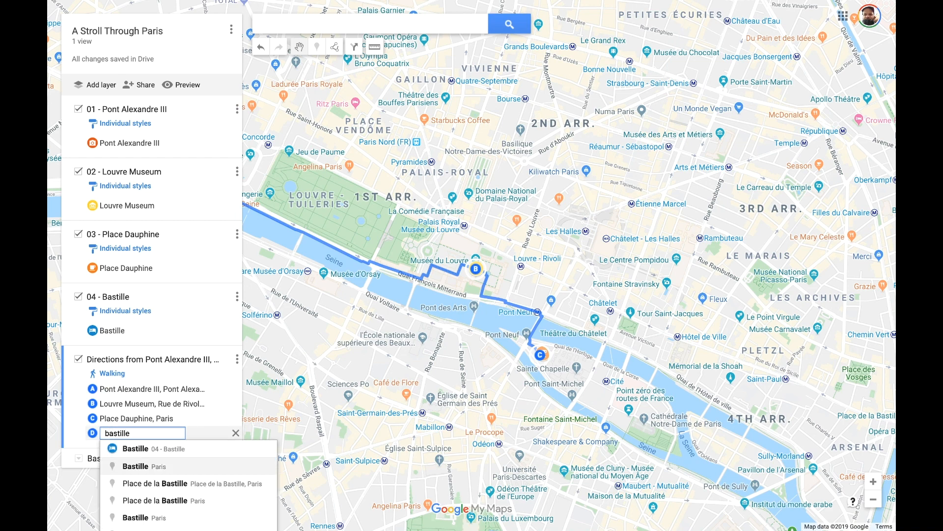
left_click(142, 465)
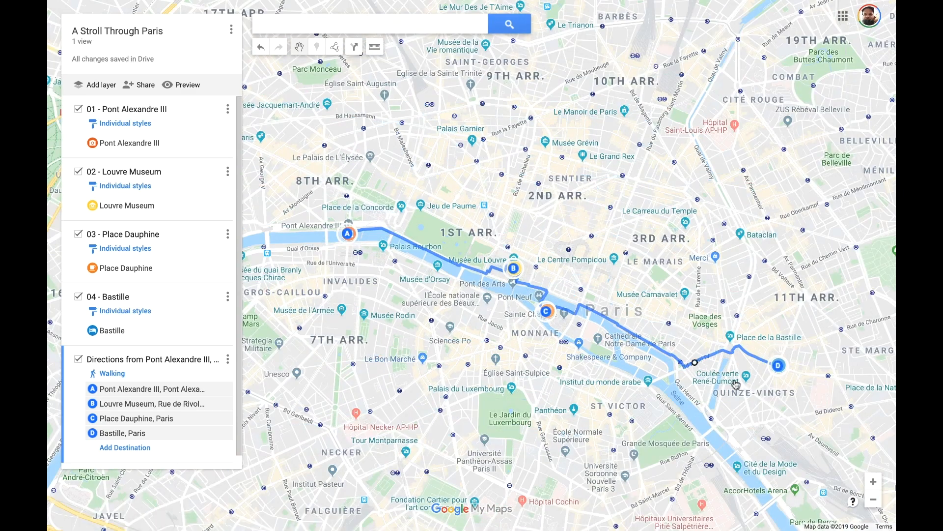
- Reroute the walk between A and B through the Tuileries garden and back to the riverside quay before the Louvre
scroll(436, 269, "up", 1)
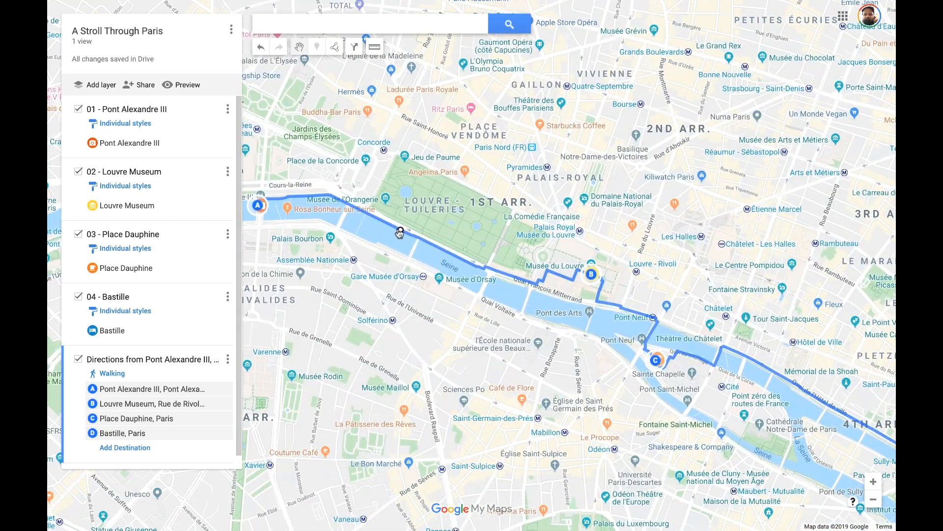
left_click_drag(397, 226, 421, 199)
left_click_drag(501, 266, 502, 276)
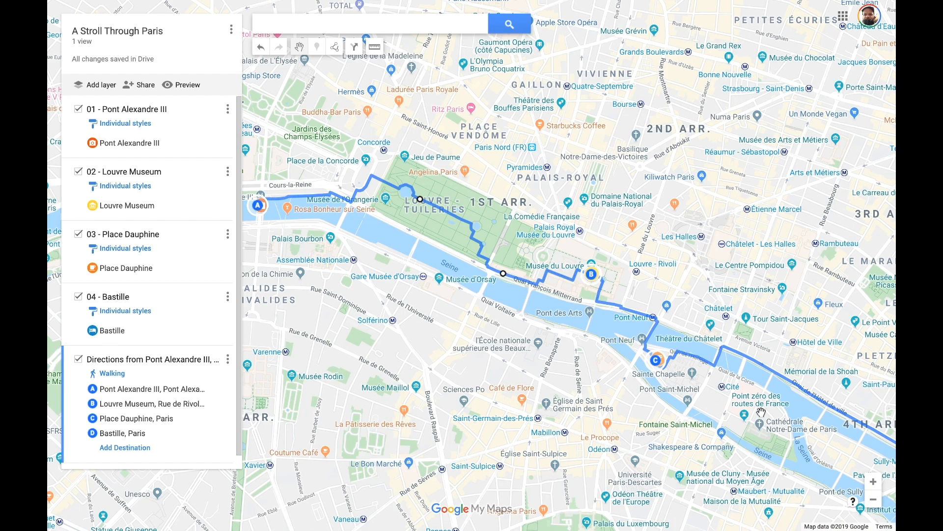
- Reroute the walk between Place Dauphine and Bastille across the island past Notre-Dame cathedral
left_click_drag(760, 412, 497, 323)
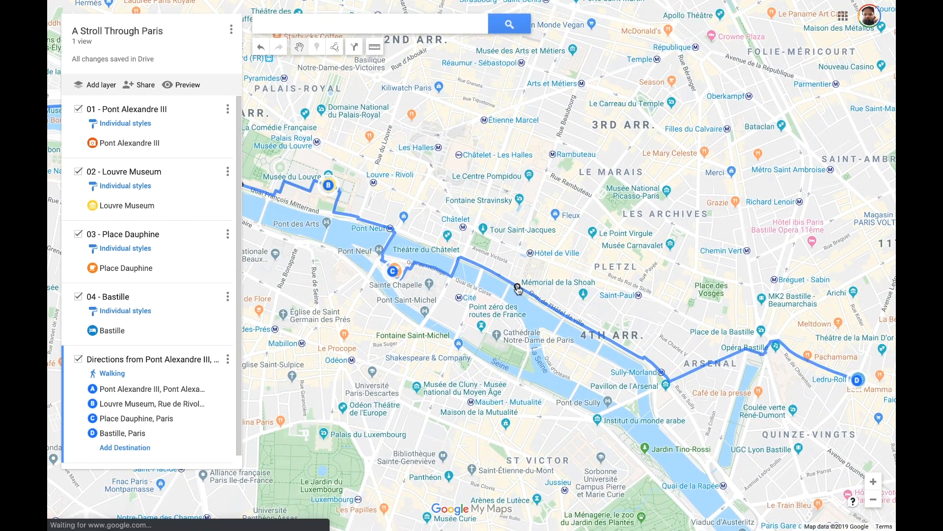
mouse_move(518, 290)
left_mouse_down()
mouse_move(487, 328)
mouse_move(499, 337)
left_mouse_up()
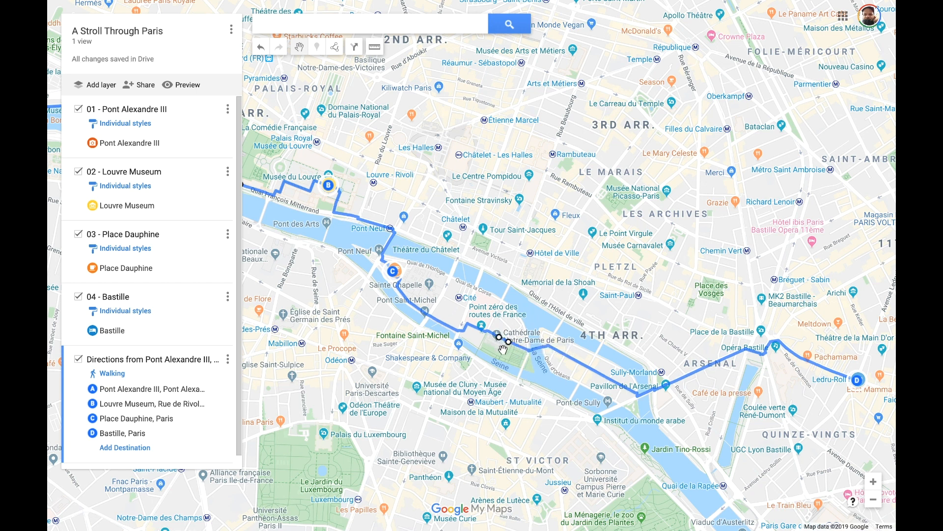
mouse_move(680, 423)
left_mouse_down()
mouse_move(608, 434)
mouse_move(660, 424)
left_mouse_up()
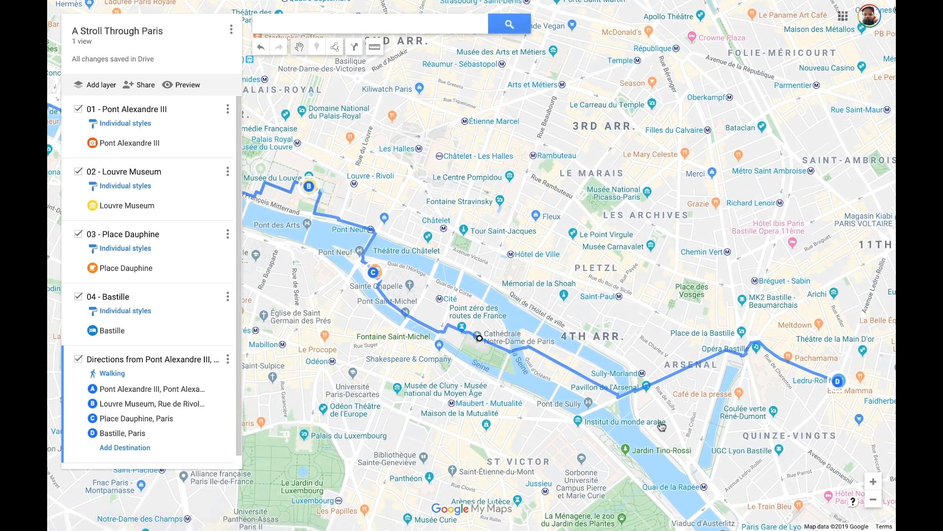
scroll(662, 426, "down", 1)
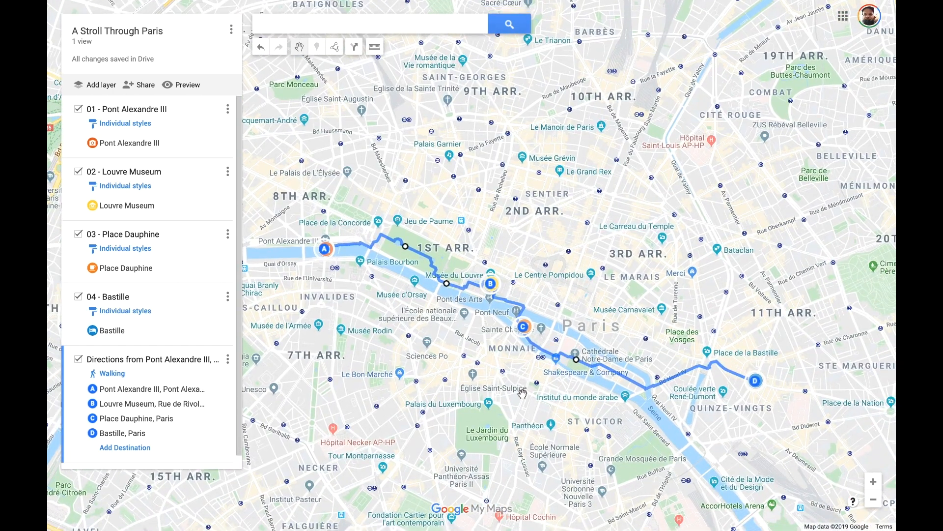
left_click_drag(517, 397, 518, 384)
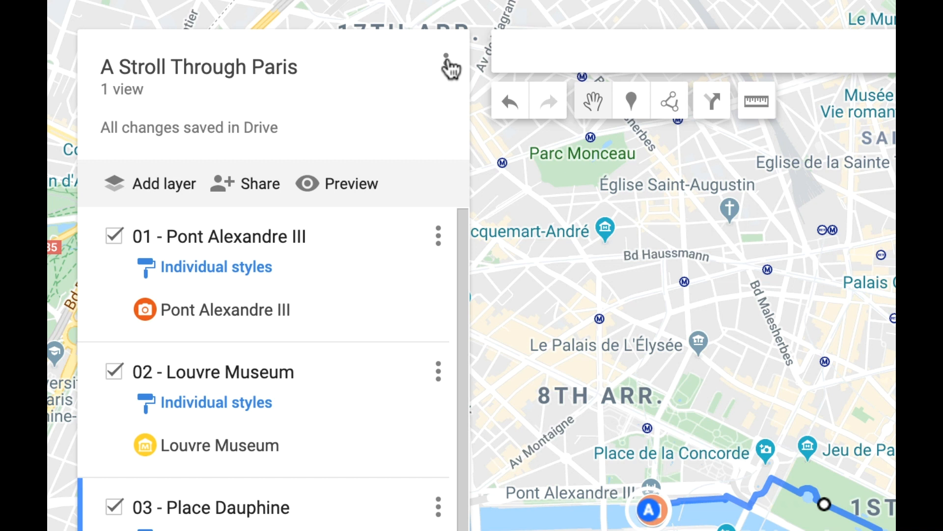
- Export only the "01 - Pont Alexandre III" layer as a KMZ file and download it
left_click(446, 62)
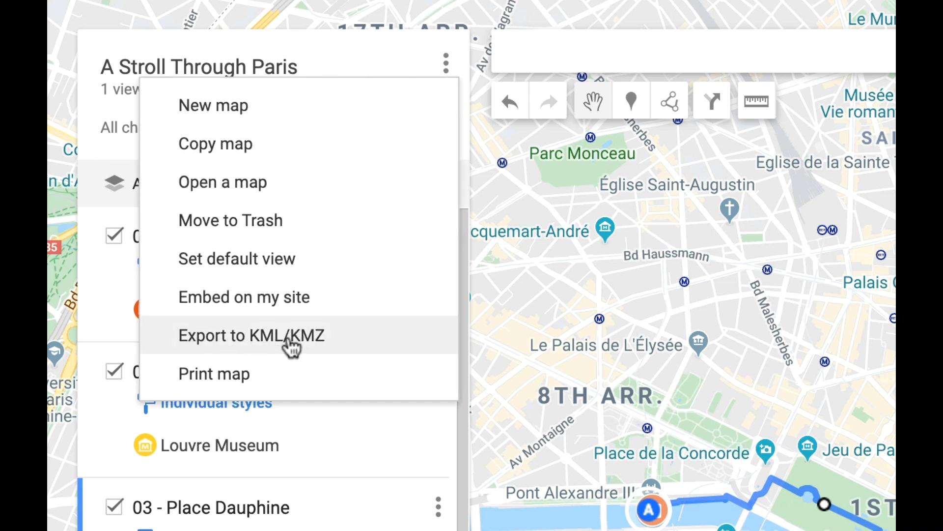
left_click(257, 340)
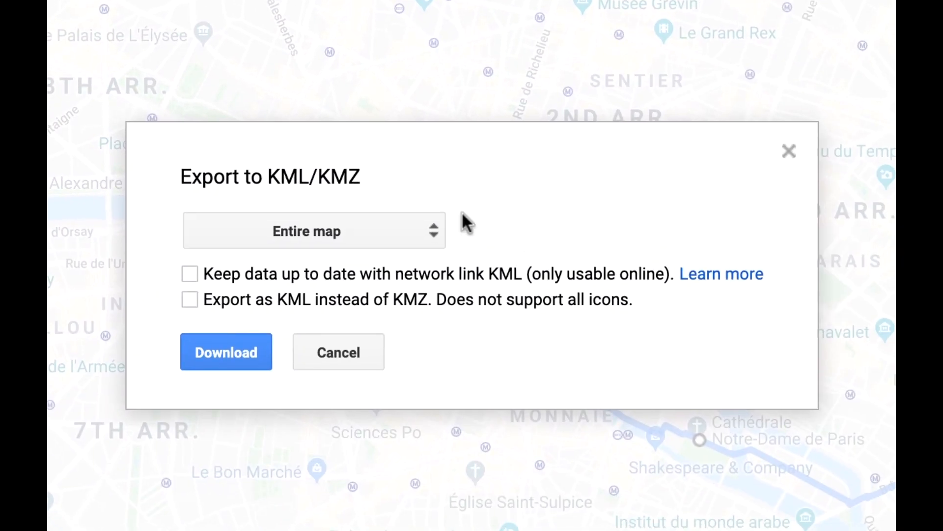
left_click(432, 238)
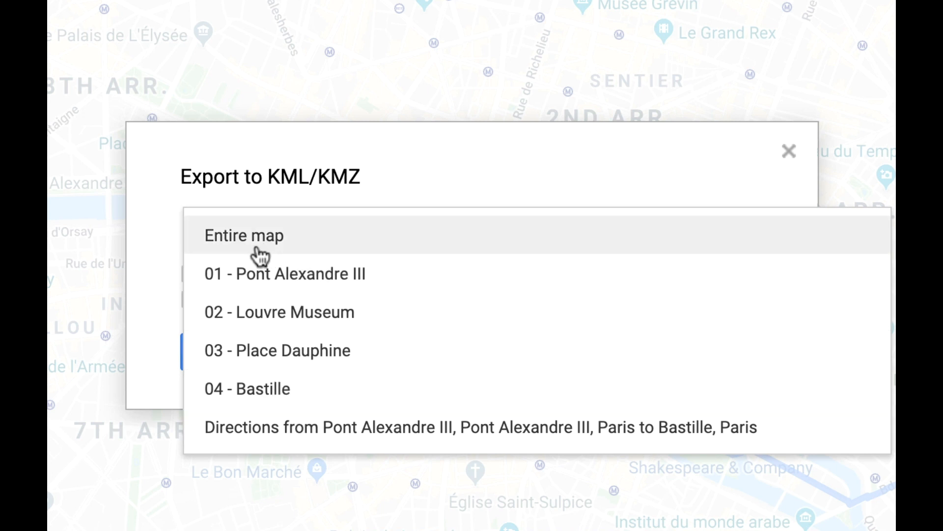
left_click(460, 176)
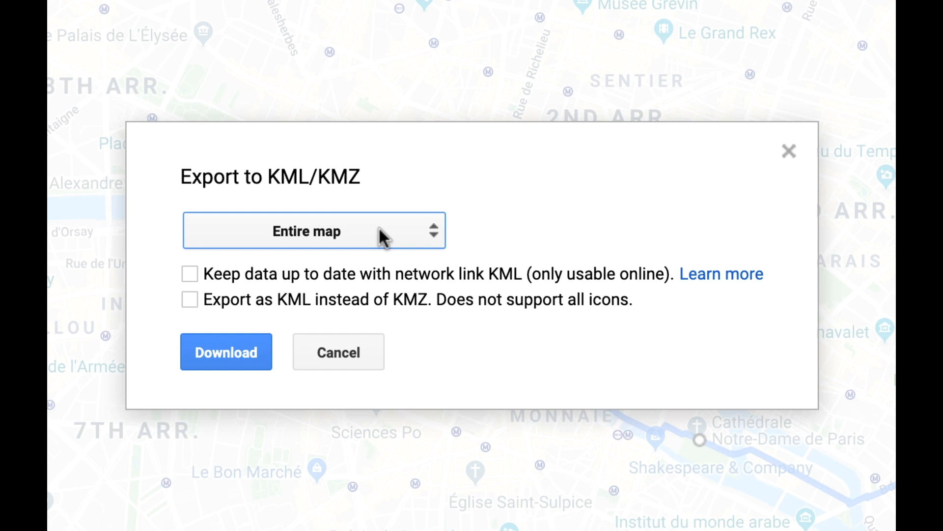
left_click(424, 238)
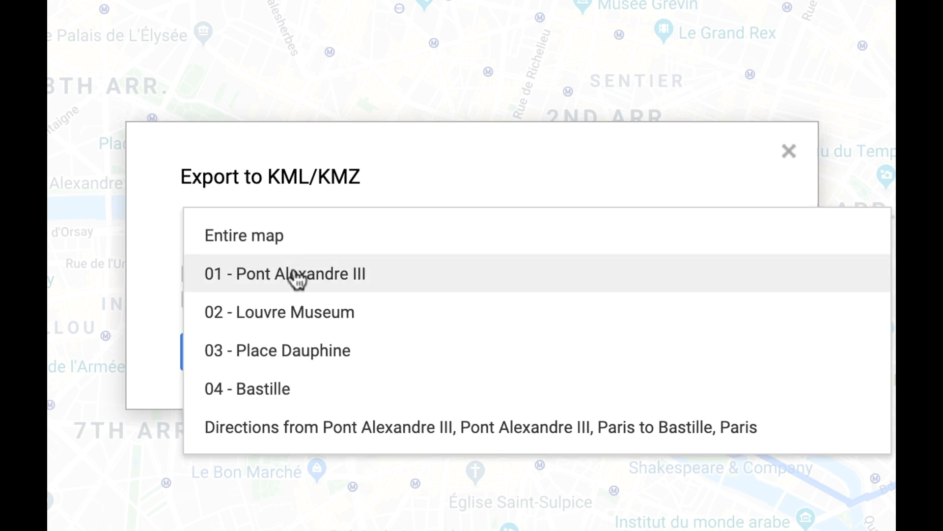
left_click(297, 280)
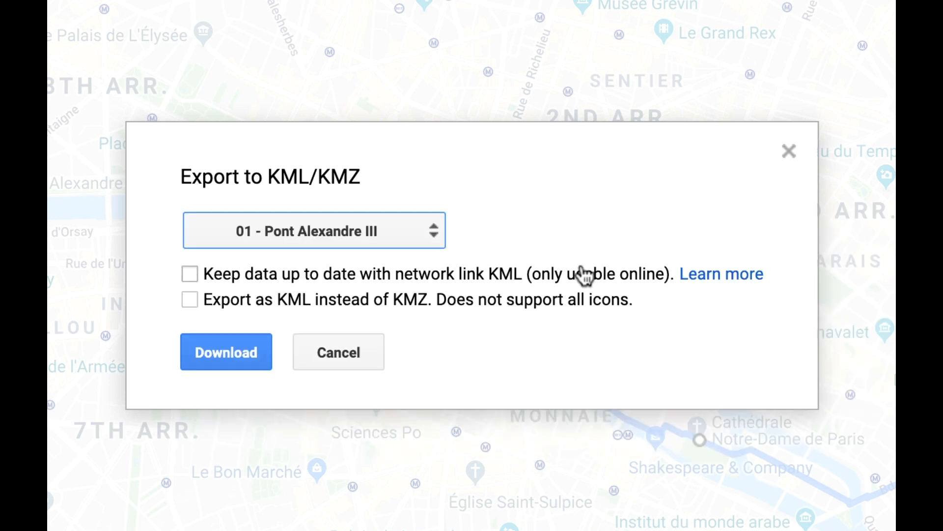
left_click(242, 350)
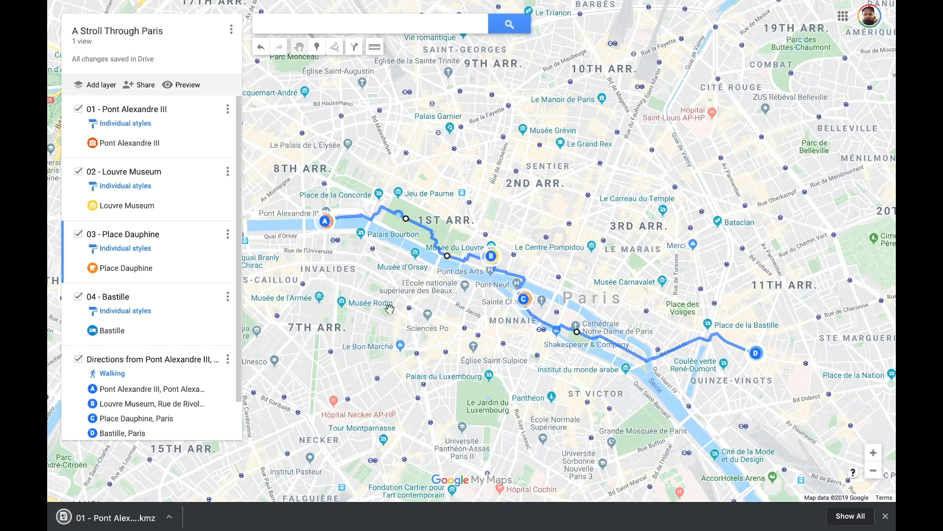
- Export the "02 - Louvre Museum" layer as a KMZ file and download it
left_click(232, 32)
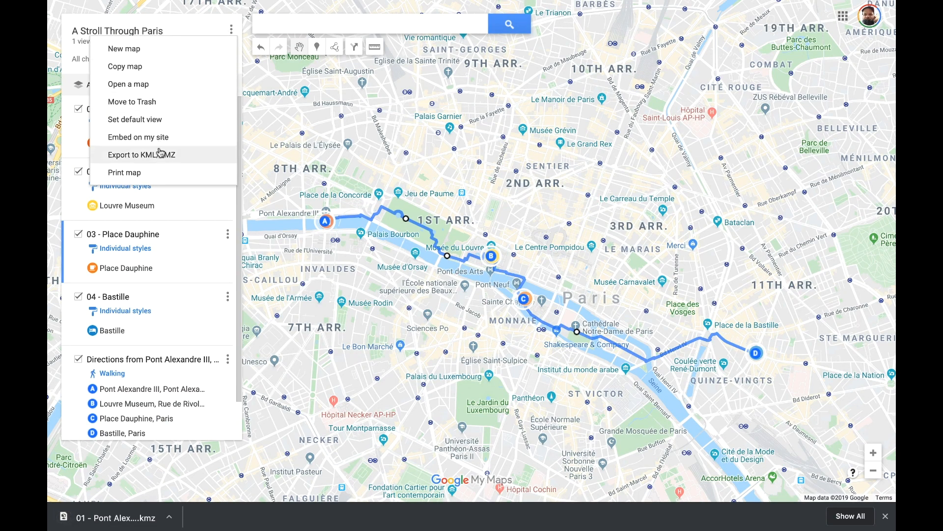
left_click(156, 154)
left_click(434, 243)
left_click(410, 271)
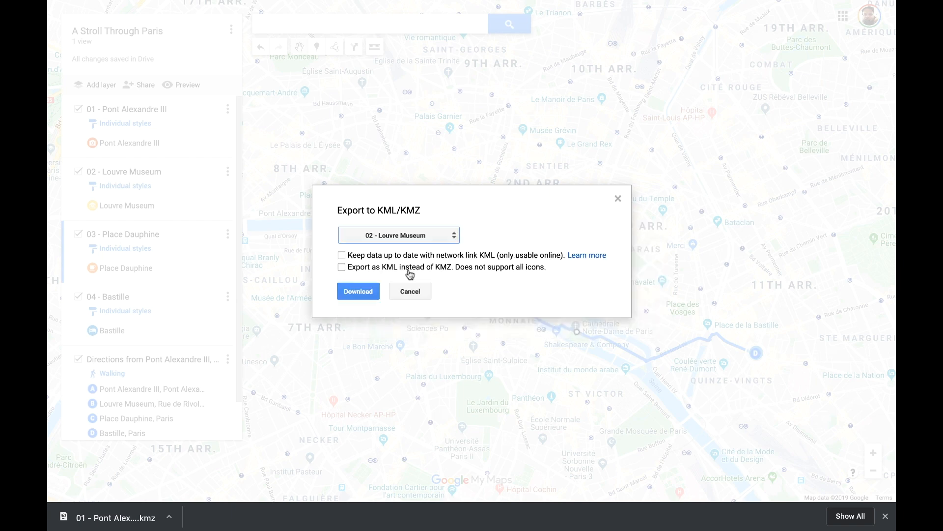
left_click(375, 292)
- Export the "03 - Place Dauphine" layer as a KMZ file and download it
left_click(232, 31)
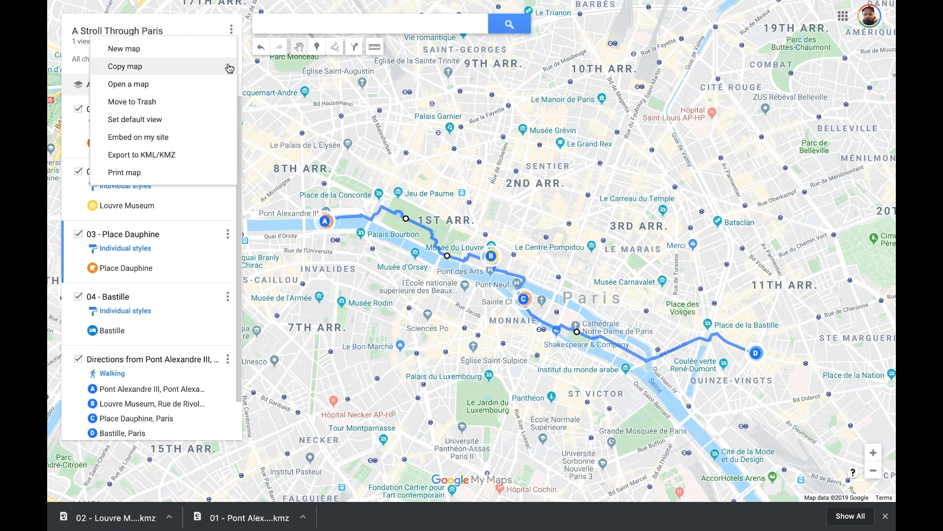
left_click(163, 155)
left_click(448, 234)
left_click(401, 291)
left_click(370, 292)
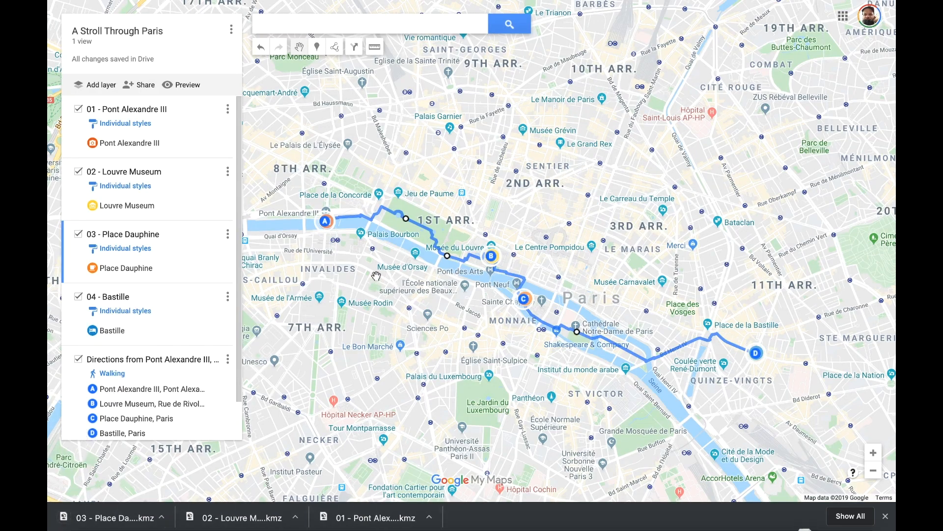
- Export the "04 - Bastille" layer as a KMZ file and download it
left_click(231, 29)
left_click(163, 155)
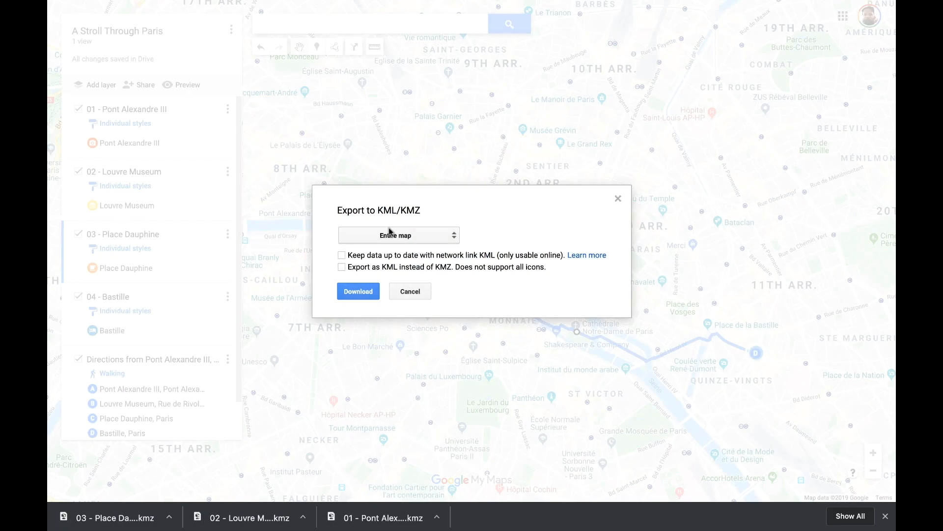
left_click(388, 235)
left_click(380, 309)
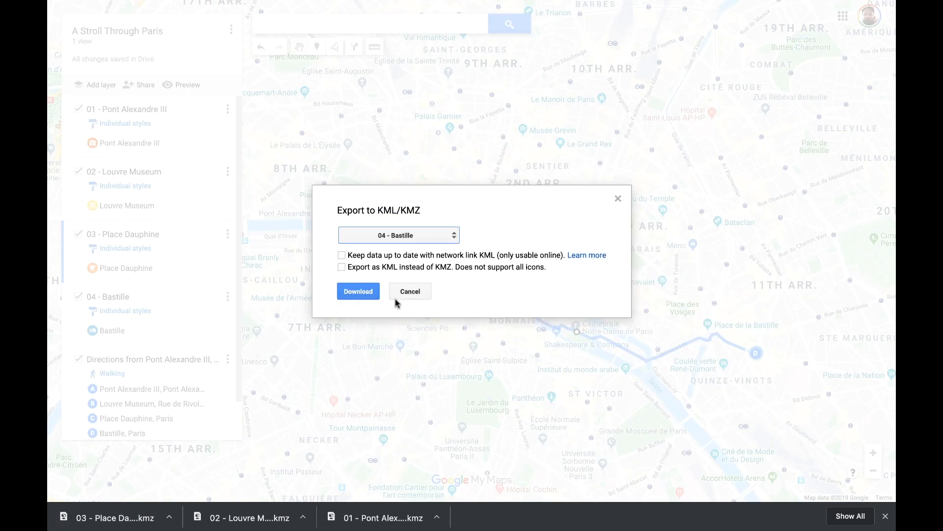
left_click(369, 292)
left_click(231, 29)
left_click(162, 155)
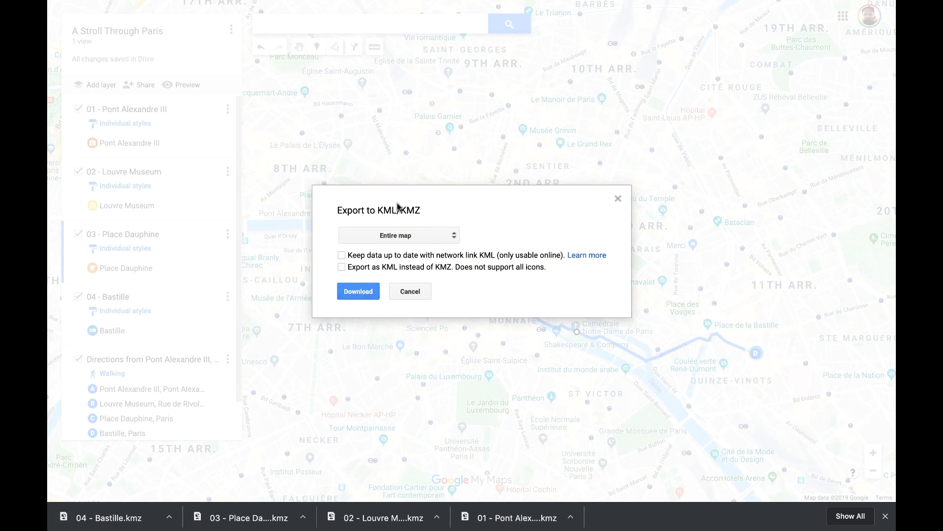
left_click(401, 236)
left_click(390, 325)
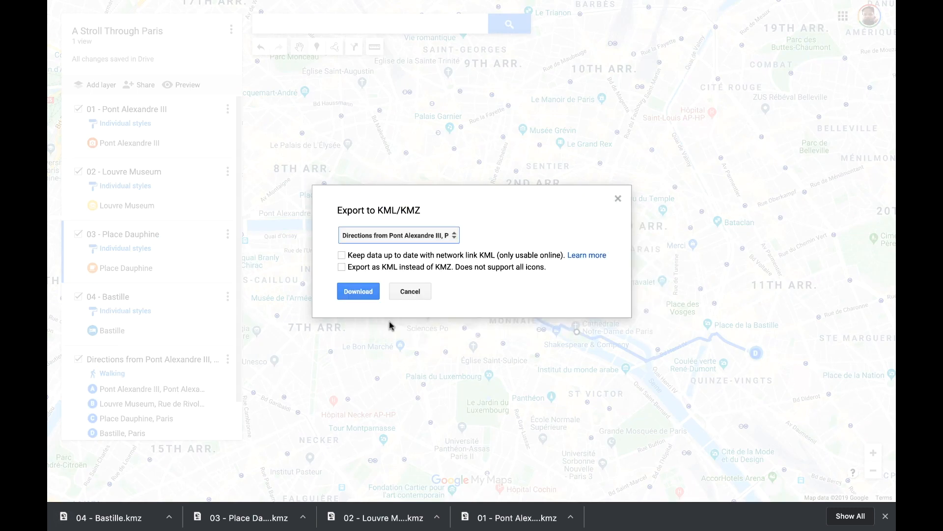
left_click(407, 291)
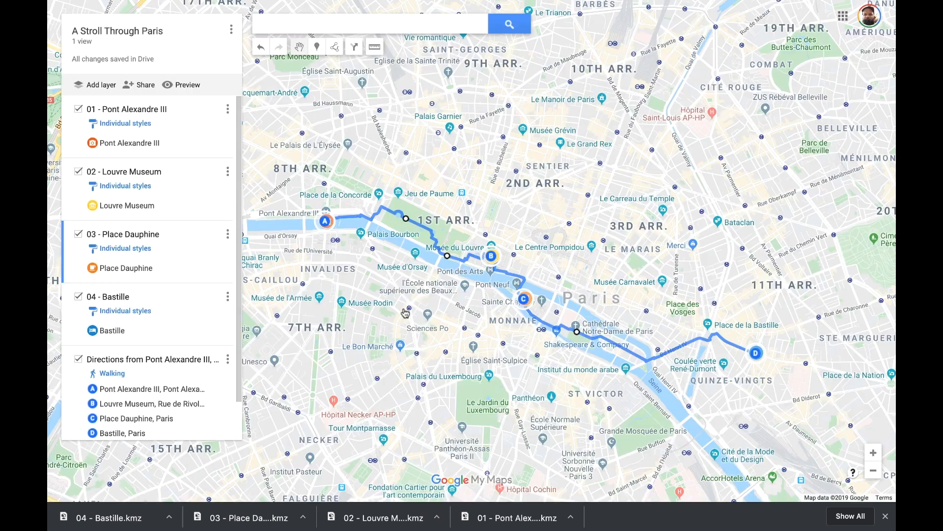
- Rename the directions layer to "Walking Route"
left_click(228, 359)
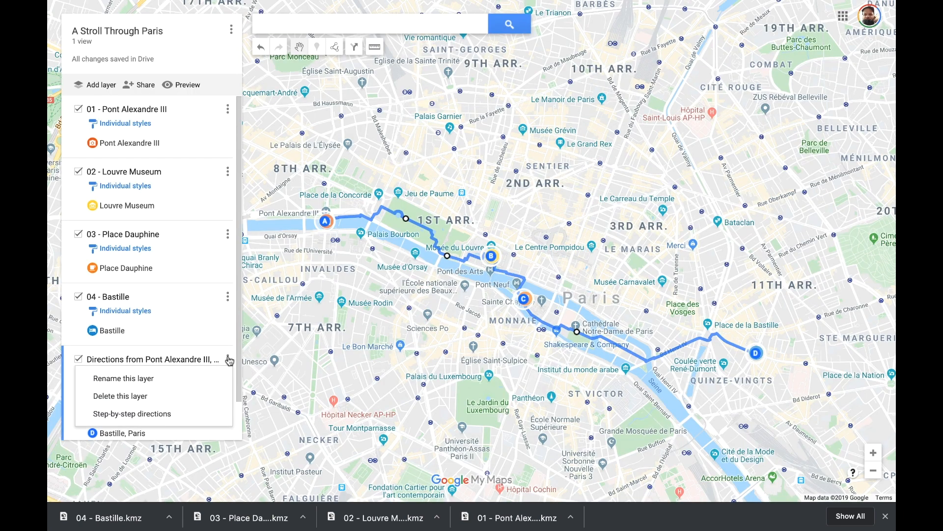
left_click(175, 376)
type("Walking Route")
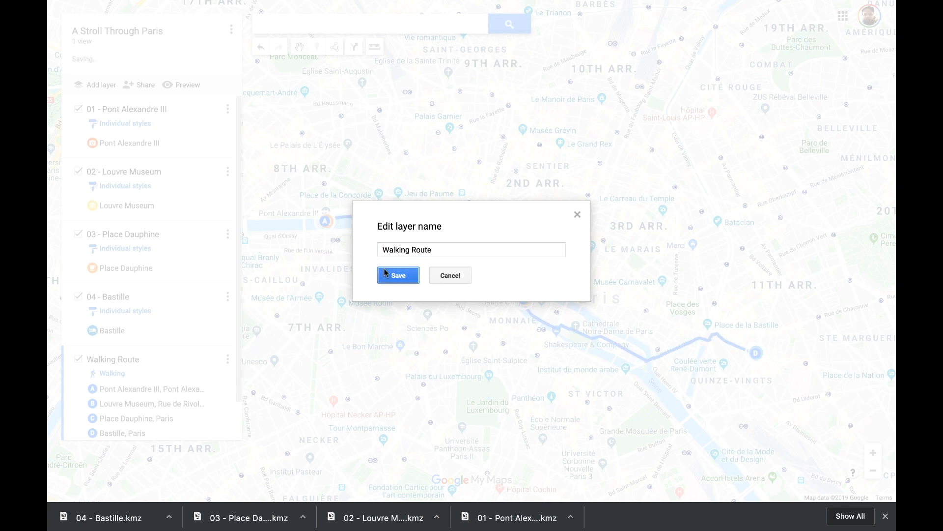
left_click(398, 276)
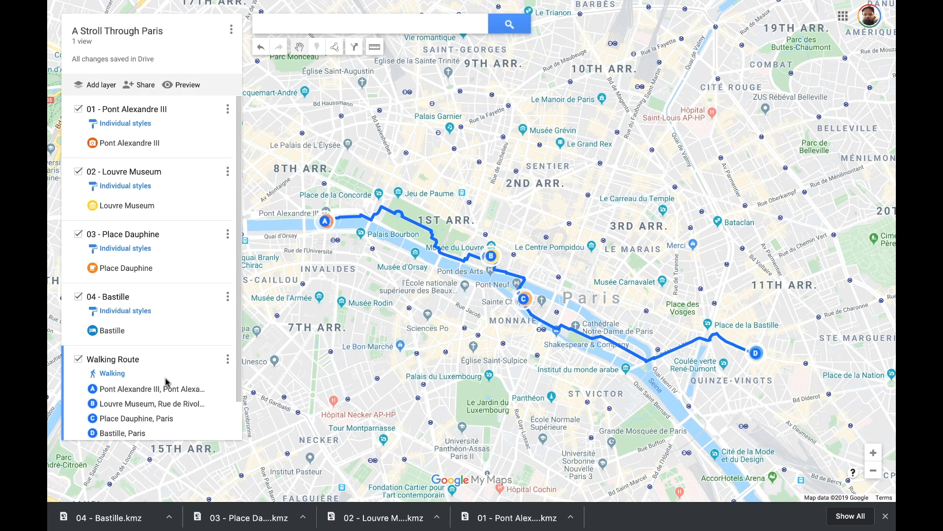
- Export the "Walking Route" layer as a KMZ file and download it
left_click(231, 33)
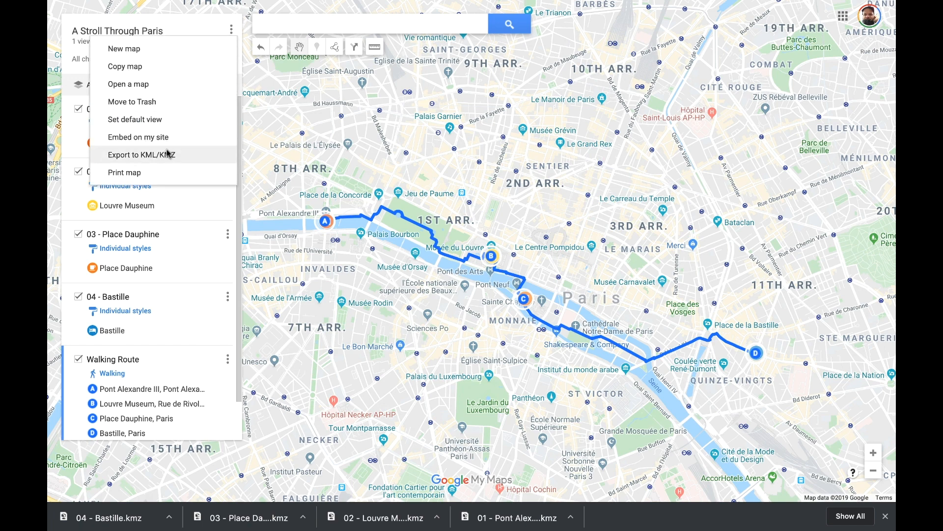
left_click(223, 152)
left_click(388, 235)
left_click(382, 325)
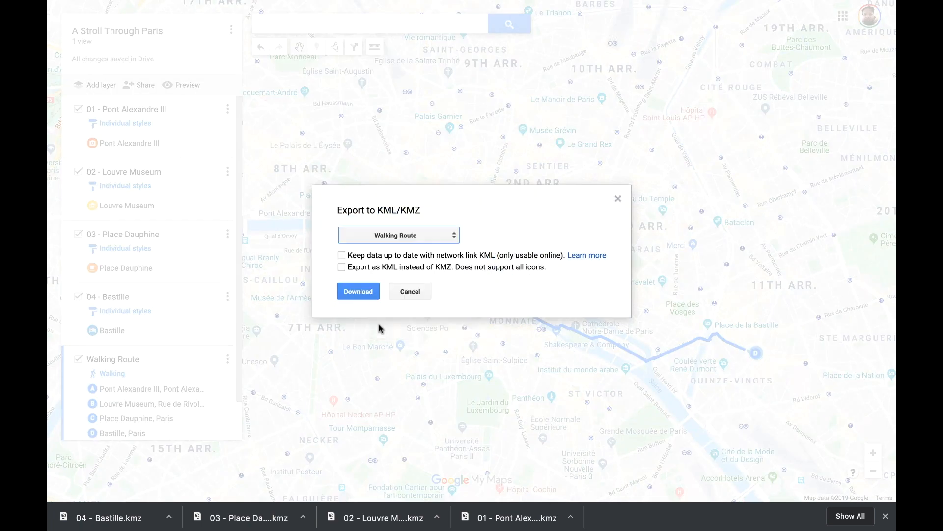
left_click(366, 295)
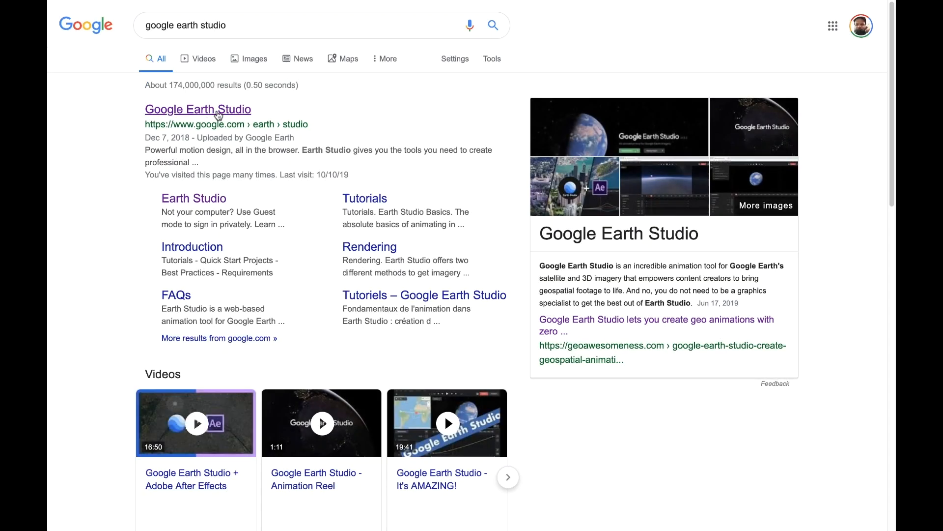
- Open the Google Earth Studio website from the Google search results
left_click(219, 112)
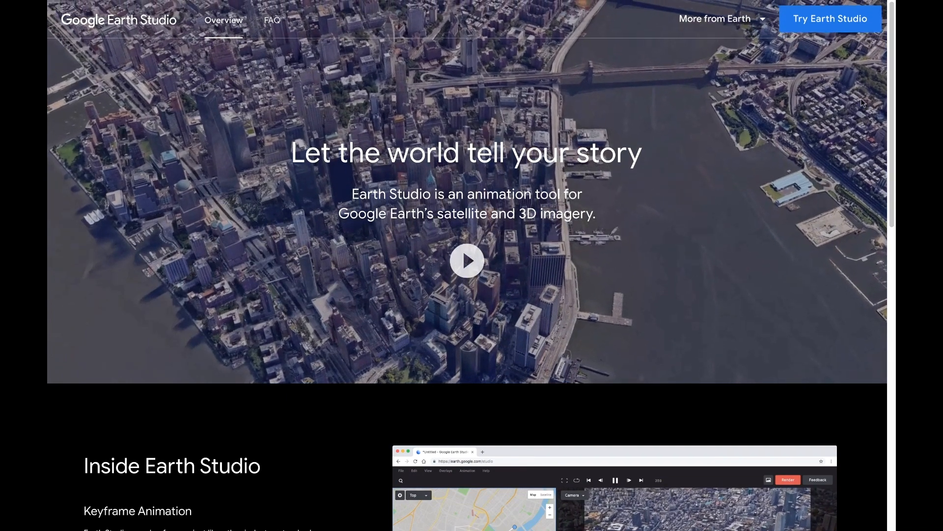
- Launch Earth Studio from its website
left_click(830, 28)
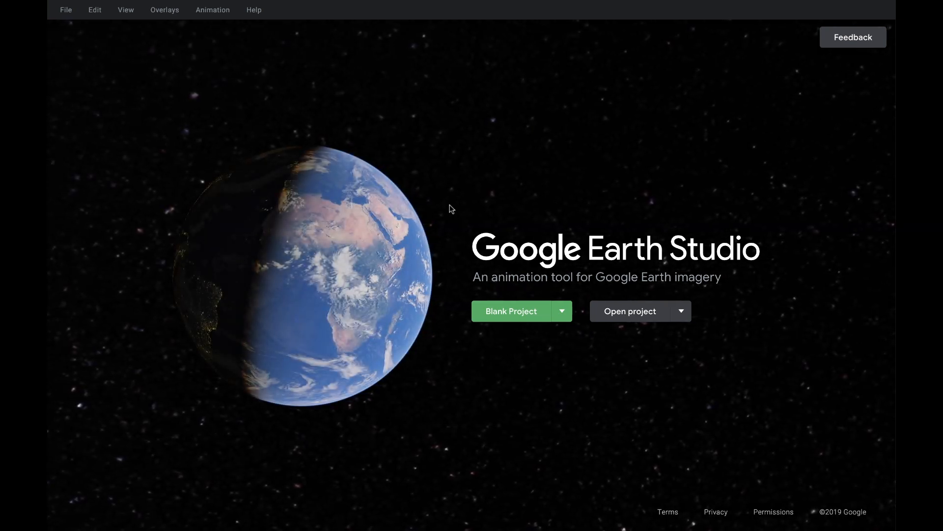
- Browse the available quick-start project templates and return to the start screen
left_click(562, 313)
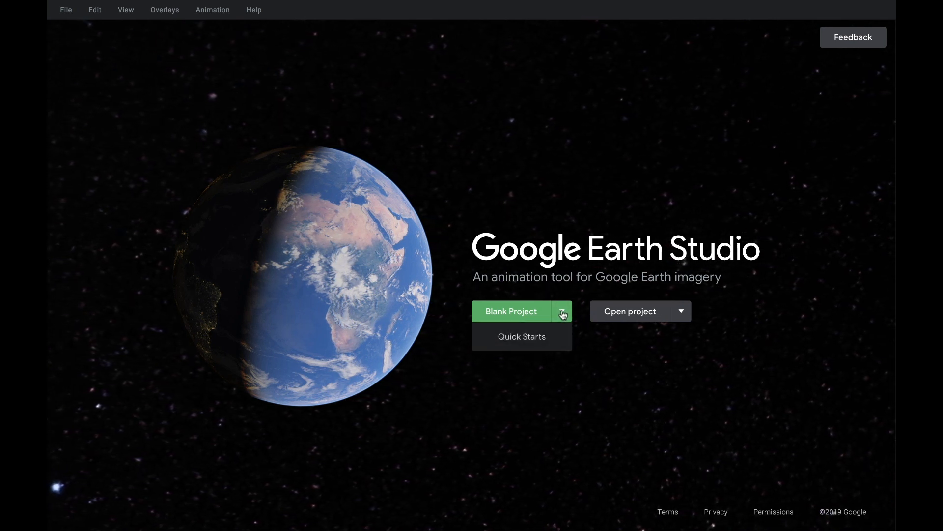
left_click(523, 338)
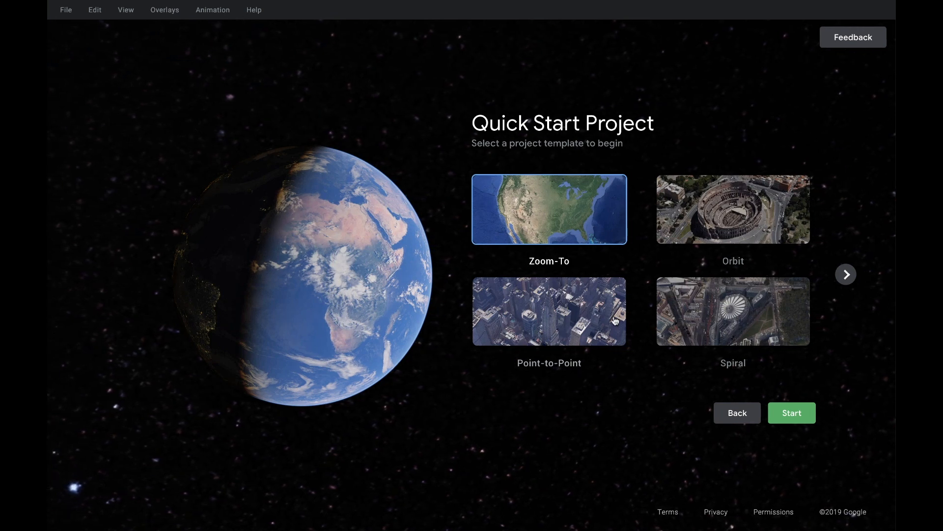
left_click(846, 273)
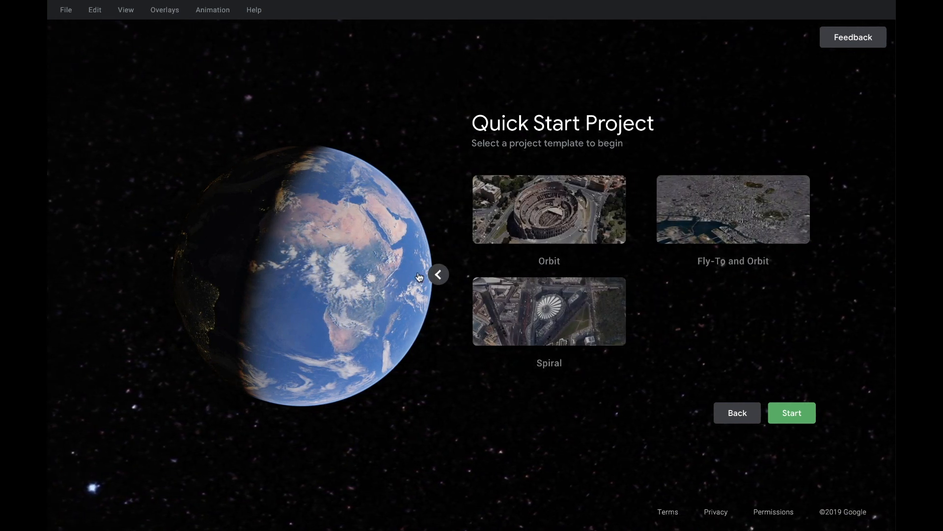
left_click(438, 275)
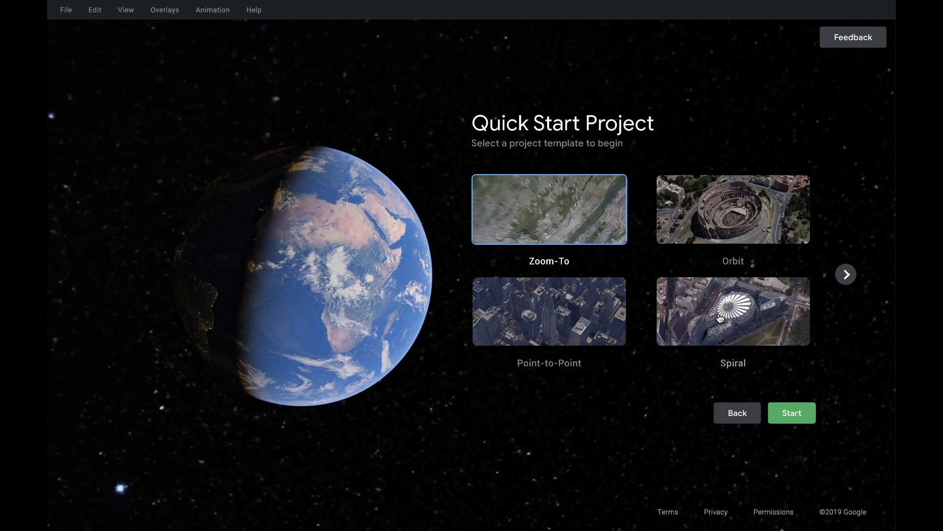
left_click(736, 412)
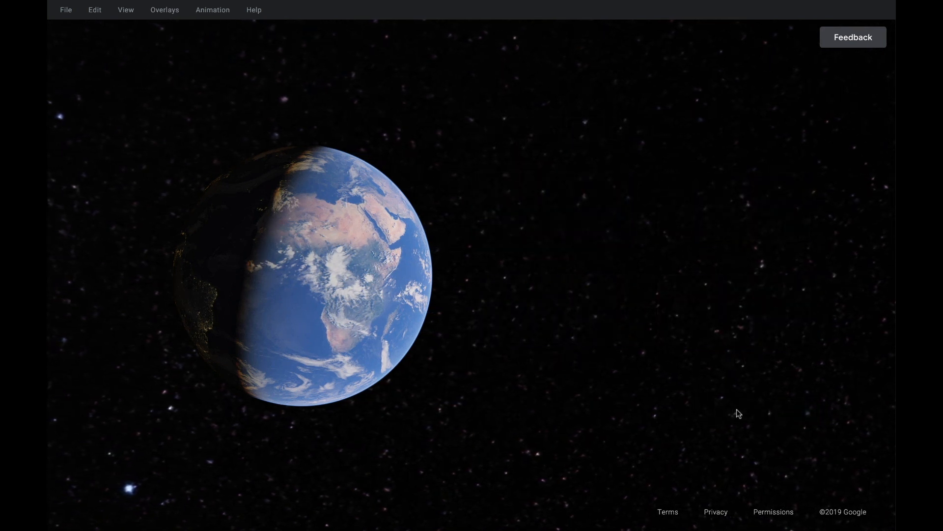
- Create a blank project named "A Stroll Through Paris", keeping the default dimensions, duration and frame rate
left_click(512, 312)
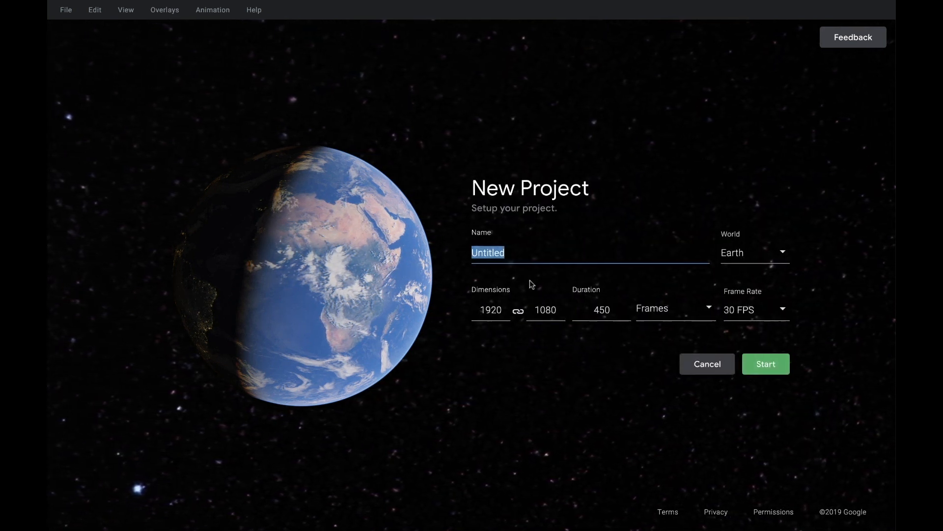
type("A Stroll Through Paris")
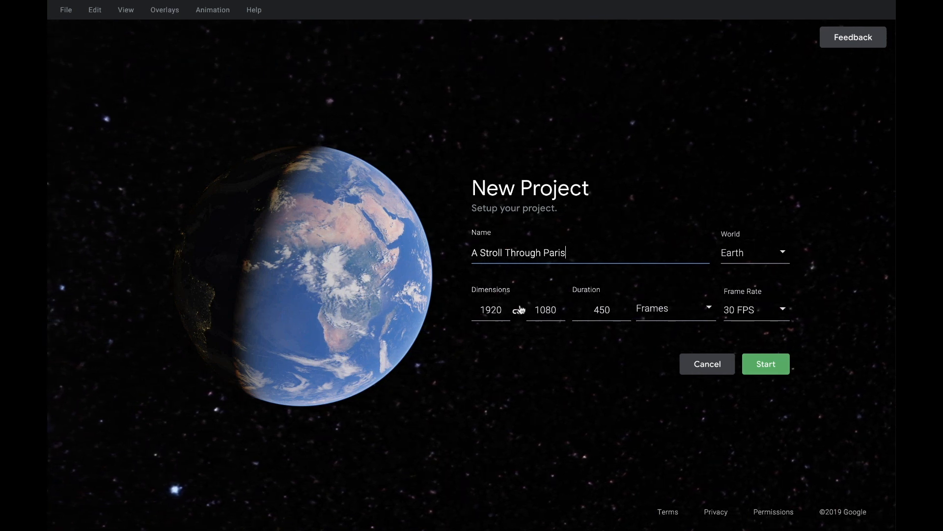
left_click(768, 367)
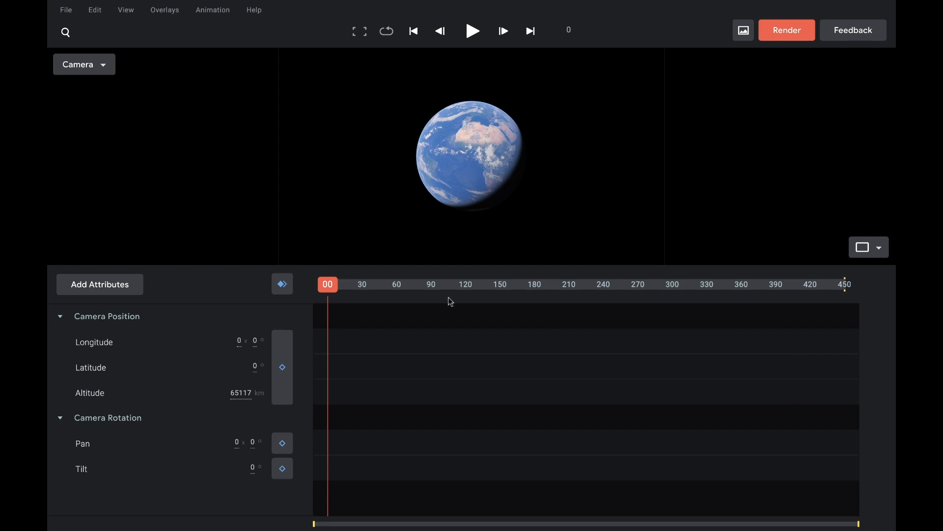
- Search for Paris, France and fly the camera to it
left_click(65, 33)
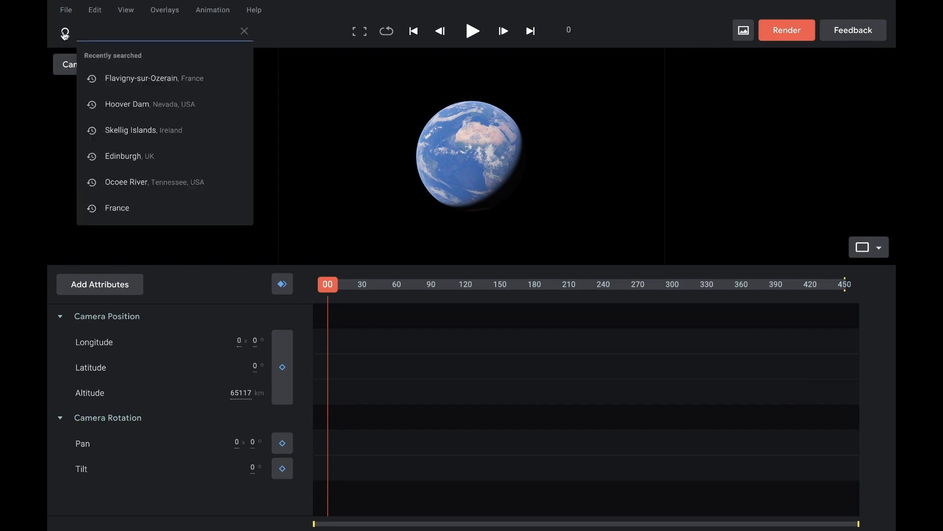
type("p")
key("Down")
key("Return")
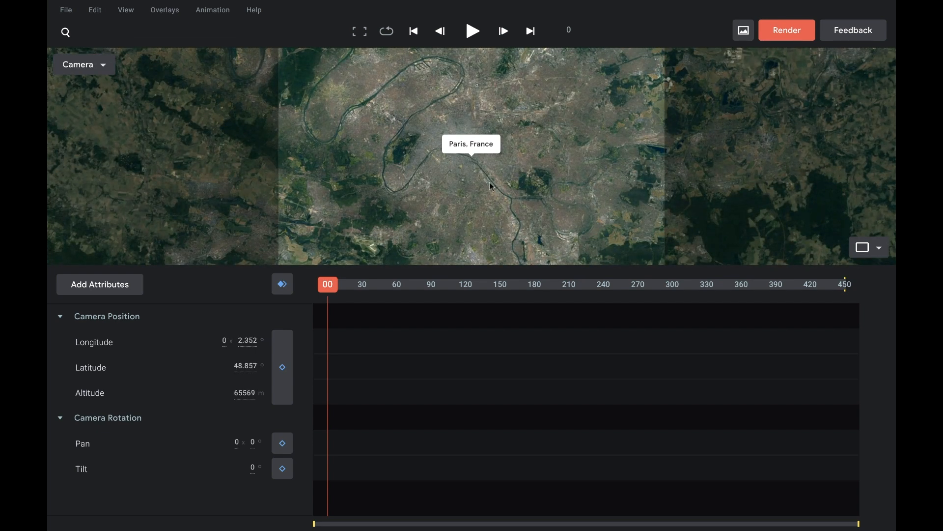
- Try out camera navigation by zooming out from Paris to the whole globe and rotating the Earth
scroll(491, 187, "down", 10)
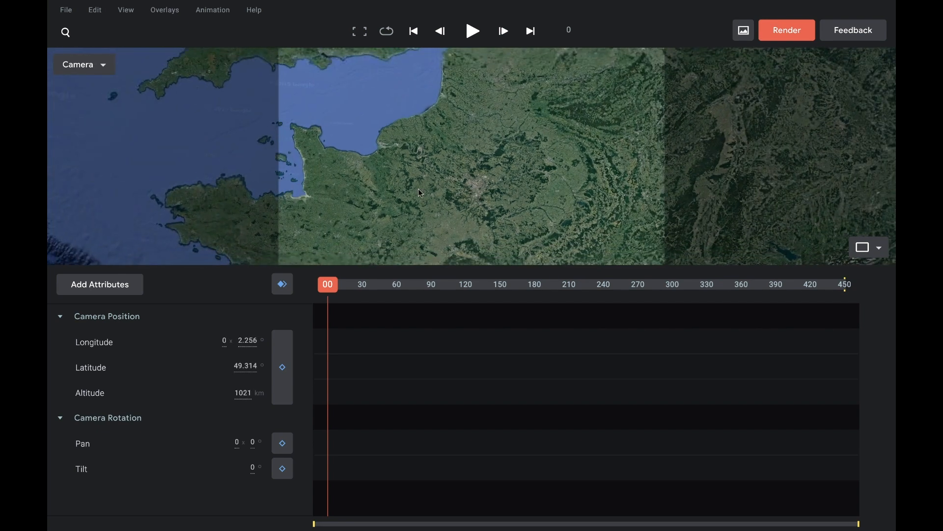
scroll(523, 192, "down", 10)
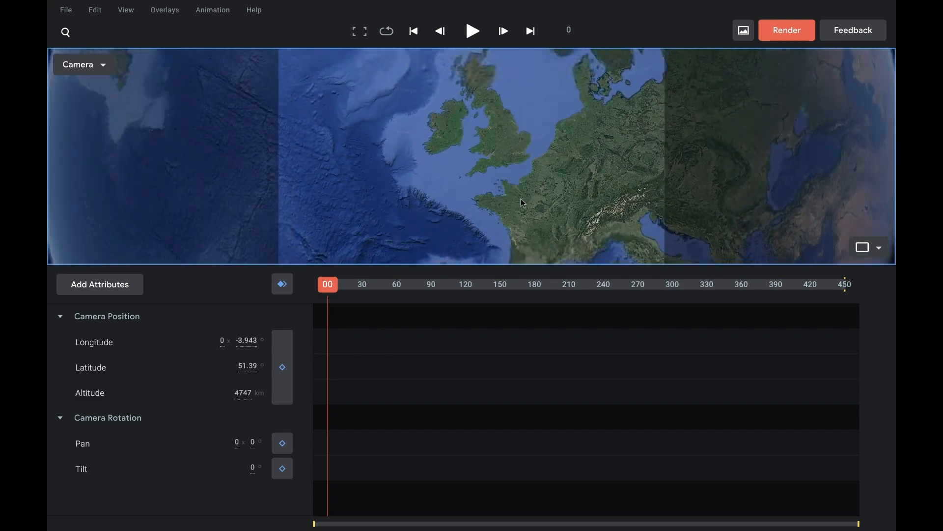
scroll(521, 199, "down", 8)
left_click_drag(598, 183, 396, 93)
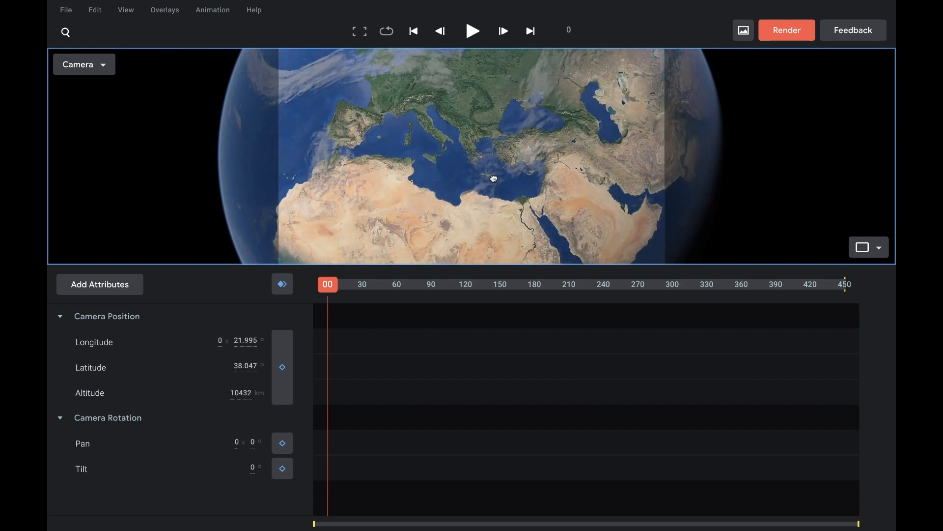
left_click_drag(494, 178, 426, 156)
left_click_drag(533, 132, 517, 193)
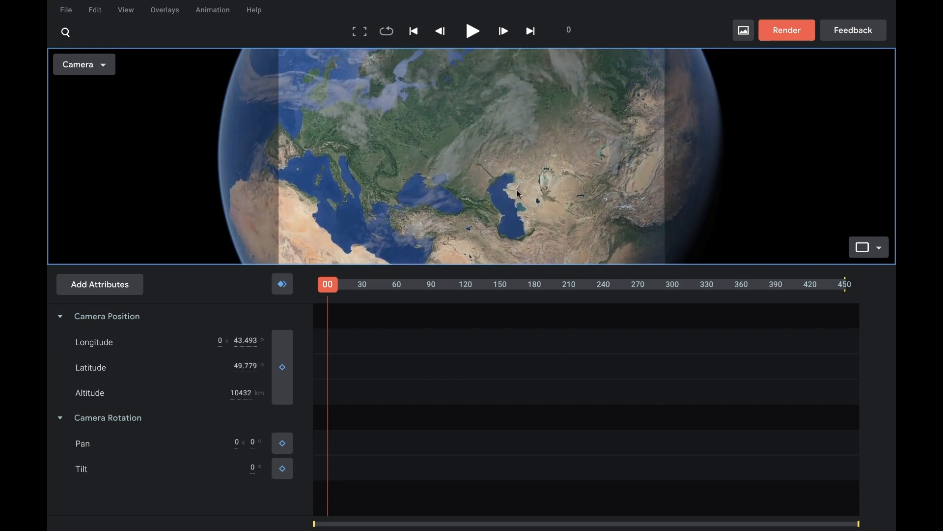
scroll(517, 193, "down", 10)
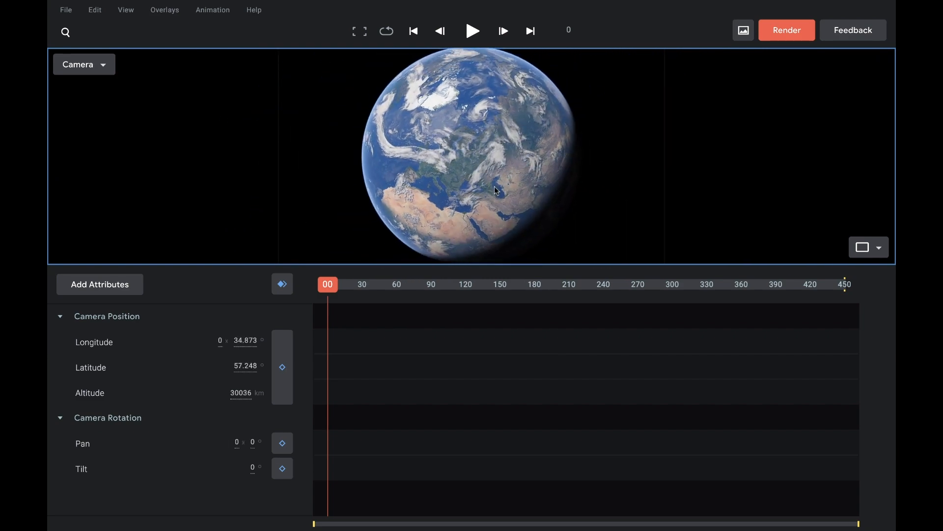
scroll(495, 191, "up", 8)
scroll(495, 190, "down", 7)
left_click_drag(495, 186, 516, 192)
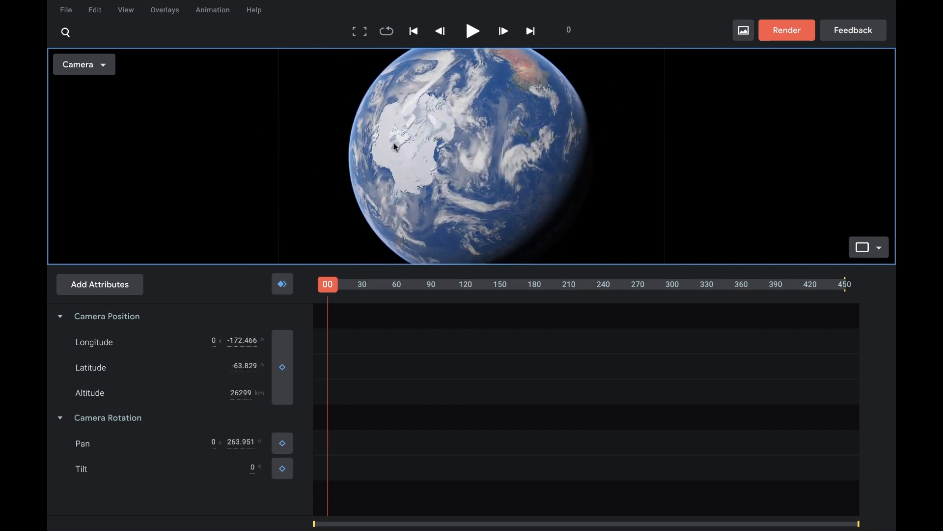
left_click_drag(522, 143, 326, 118)
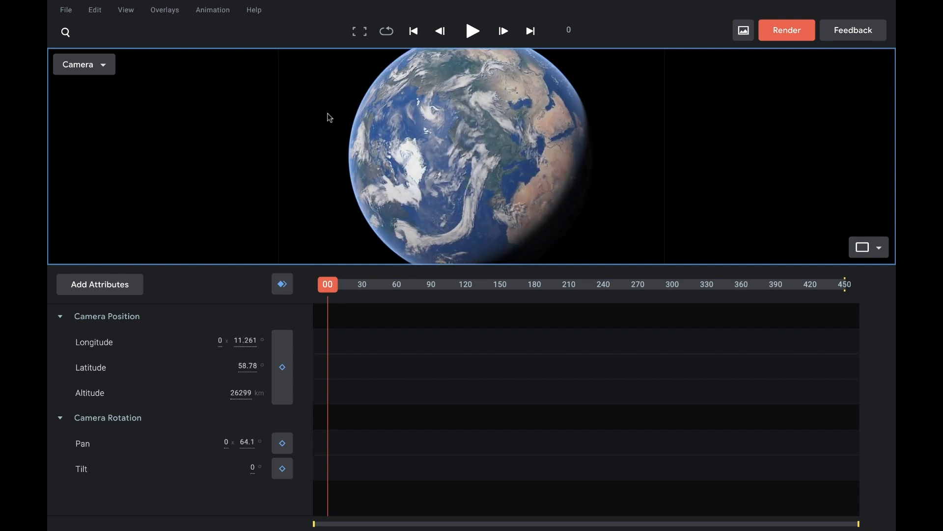
- Bring the camera back over Paris by searching for the city again
left_click(65, 31)
key("Down")
key("Return")
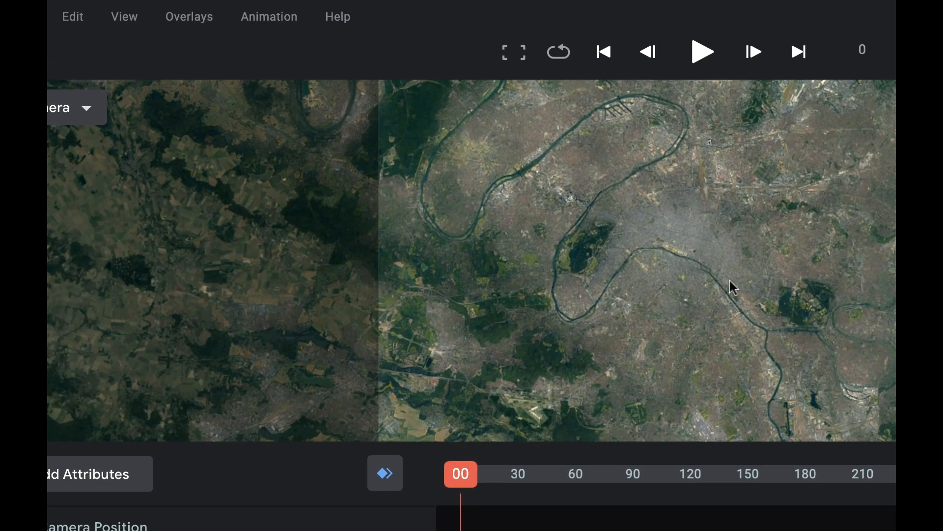
- Import the four landmark KMZ files, 01 - Pont Alexandre III through 04 - Bastille, together from the computer as overlays
left_click(201, 19)
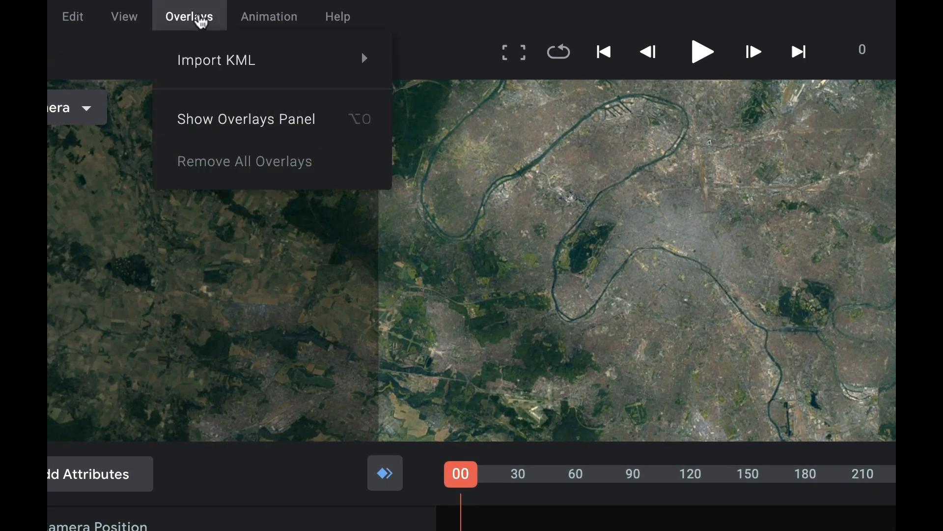
mouse_move(219, 67)
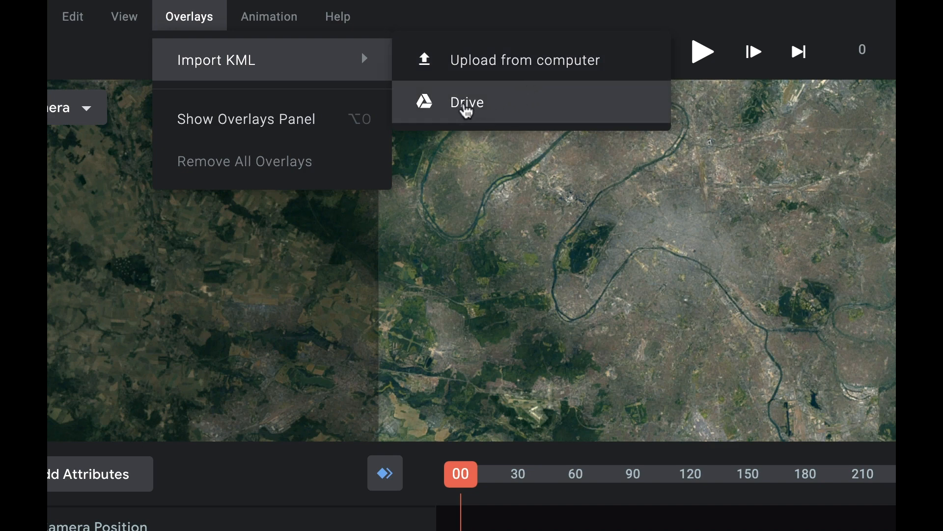
left_click(566, 77)
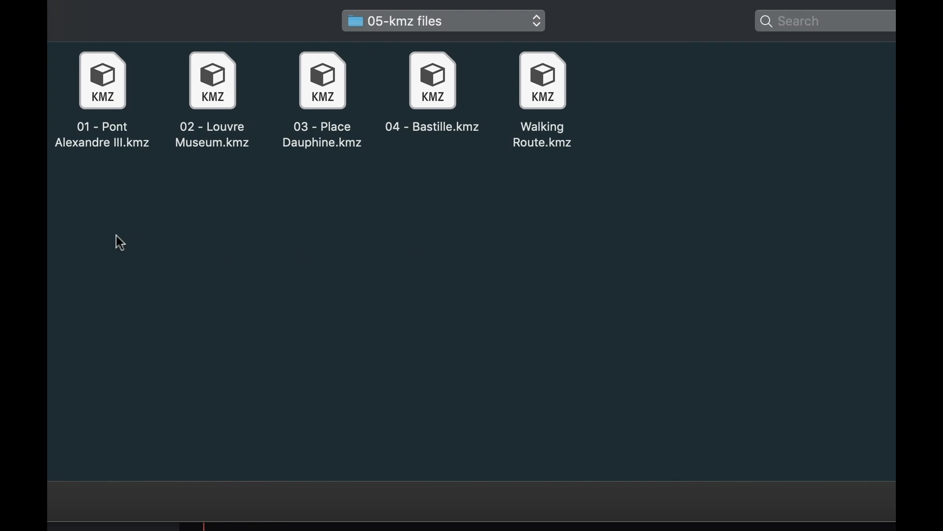
left_click_drag(92, 190, 461, 84)
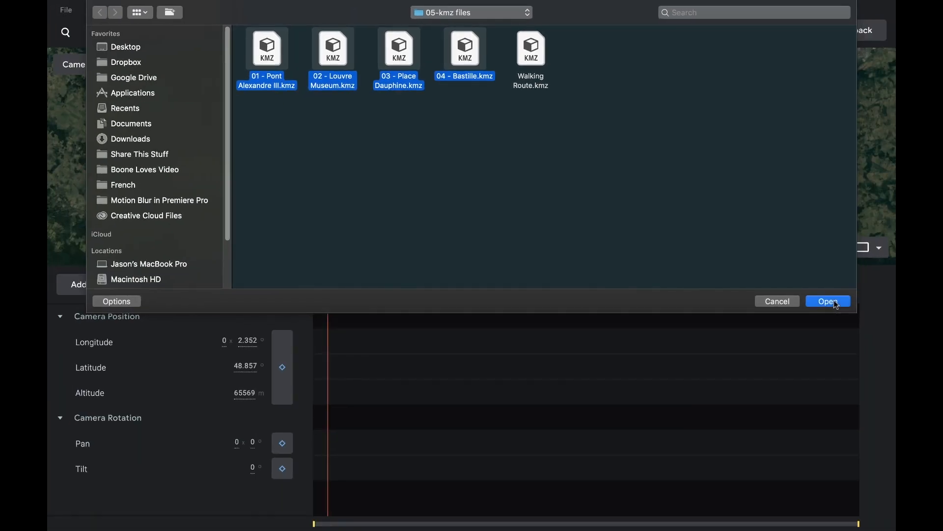
left_click(868, 339)
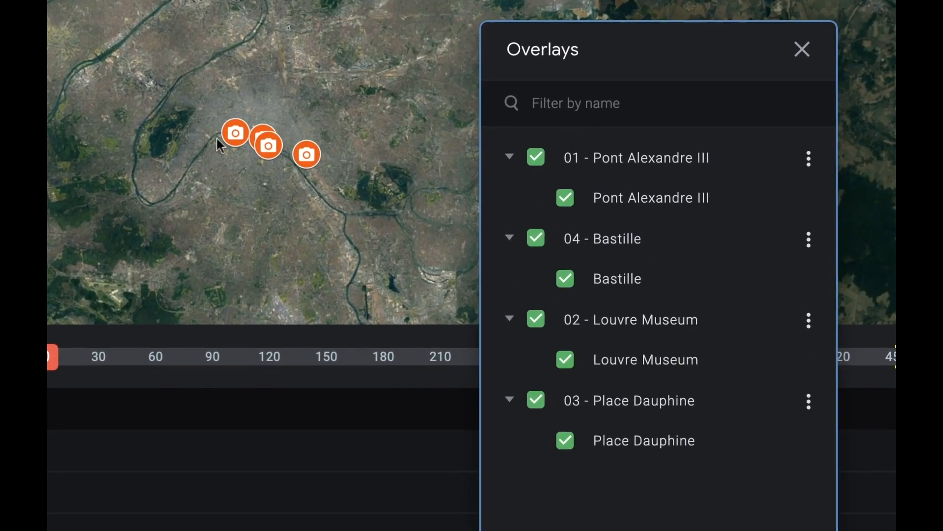
- Remove the Pont Alexandre III, Bastille, Louvre Museum and Place Dauphine overlays one by one
scroll(279, 155, "up", 5)
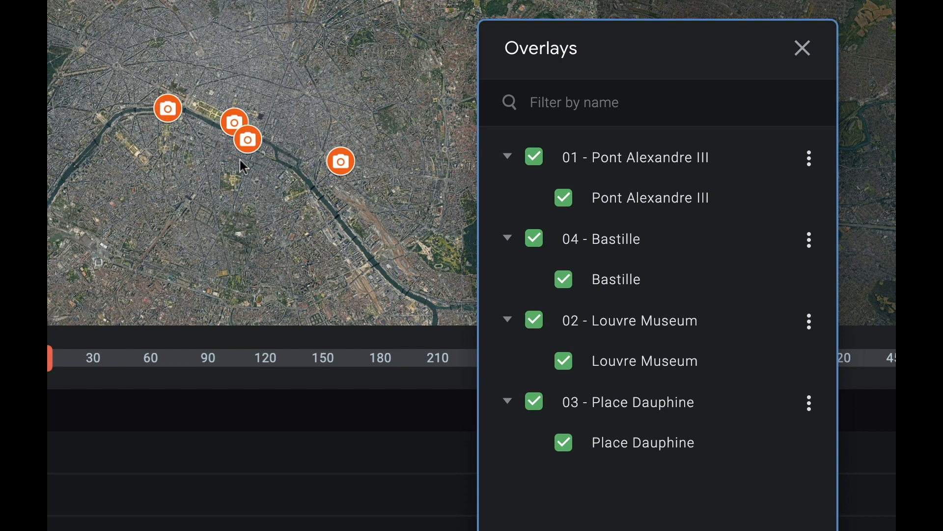
scroll(253, 150, "up", 2)
scroll(258, 161, "down", 2)
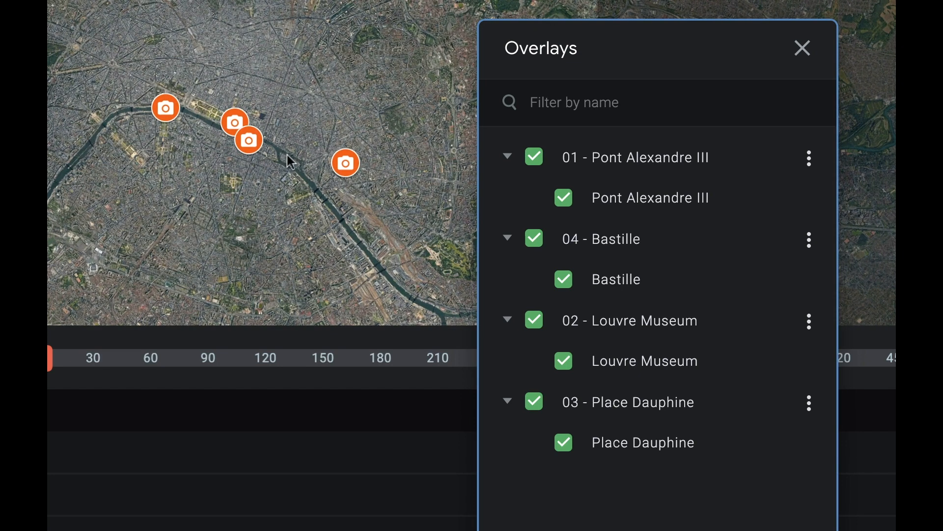
left_click(809, 165)
left_click(722, 305)
left_click(810, 162)
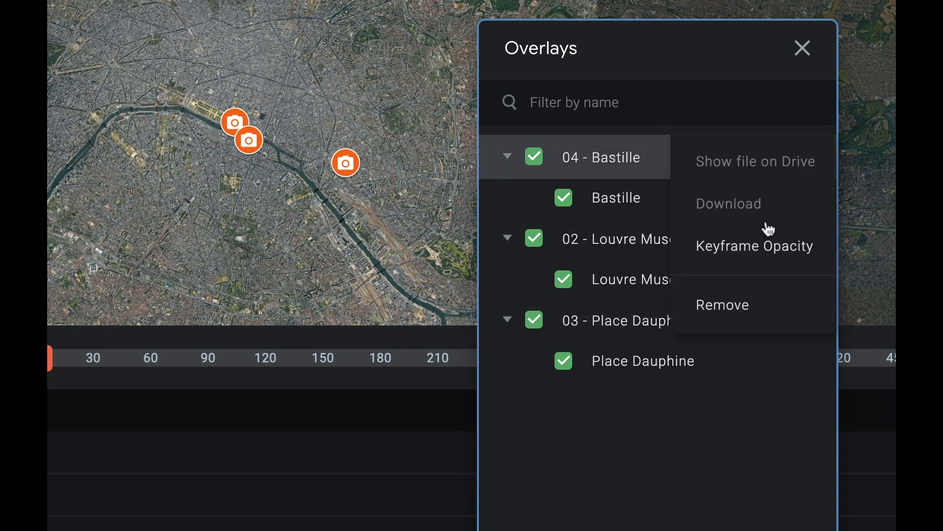
left_click(737, 304)
left_click(807, 155)
left_click(723, 303)
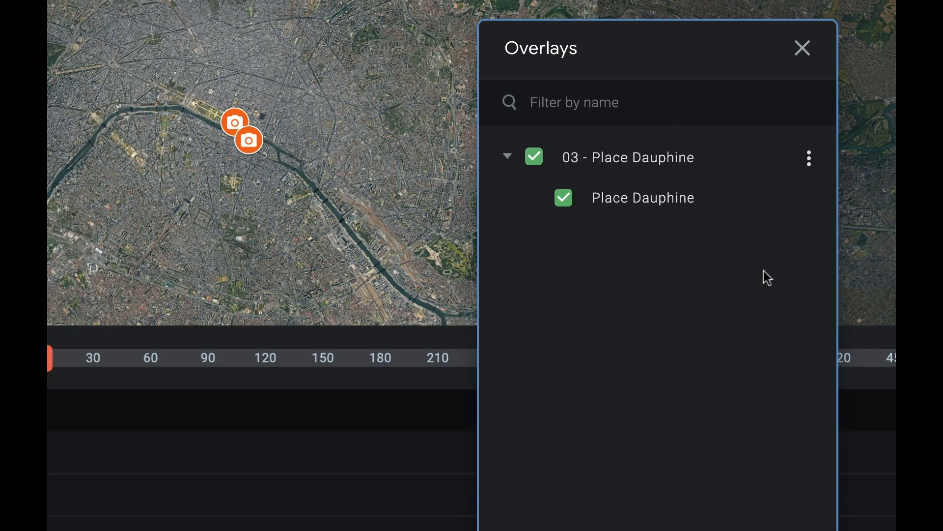
left_click(811, 160)
left_click(733, 305)
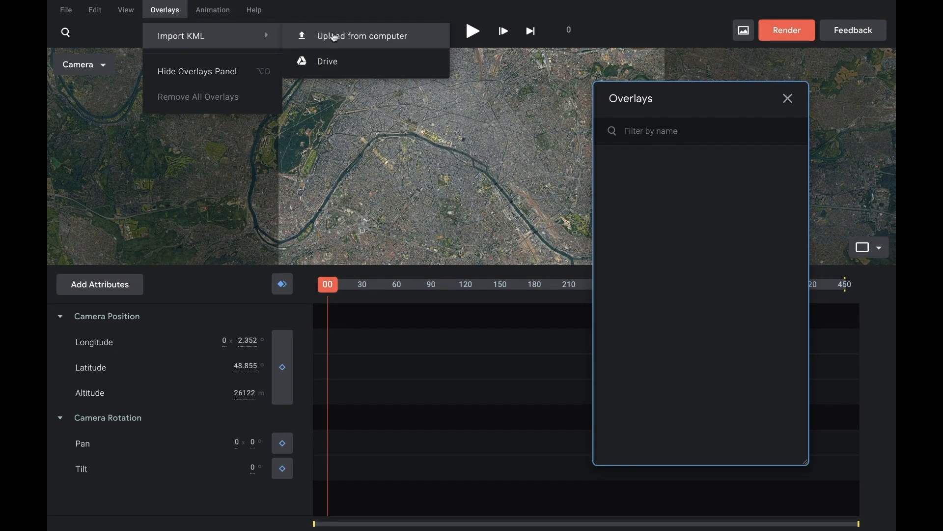
- Import "01 - Pont Alexandre III.kmz" from the computer as a separate overlay
left_click(330, 35)
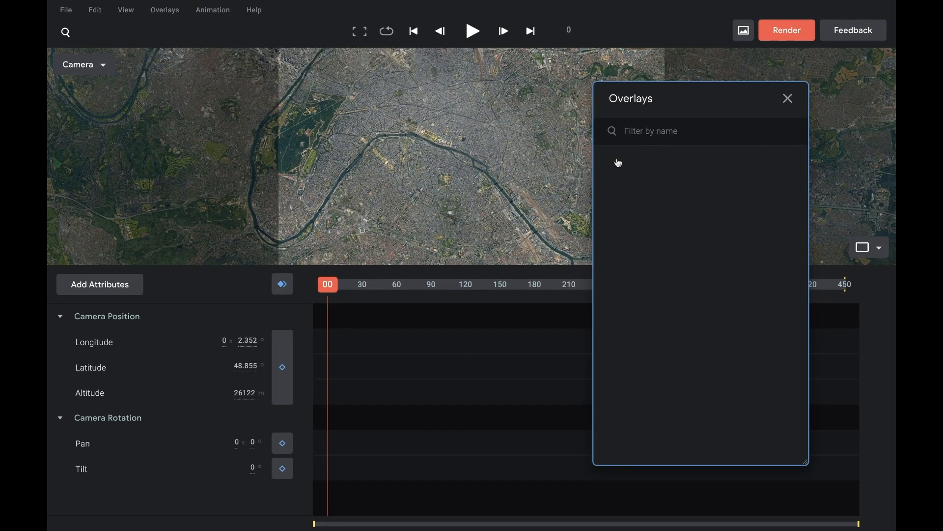
left_click(265, 55)
left_click(830, 301)
- Import "02 - Louvre Museum.kmz" from the computer as an overlay
left_click(165, 10)
mouse_move(180, 43)
left_click(339, 39)
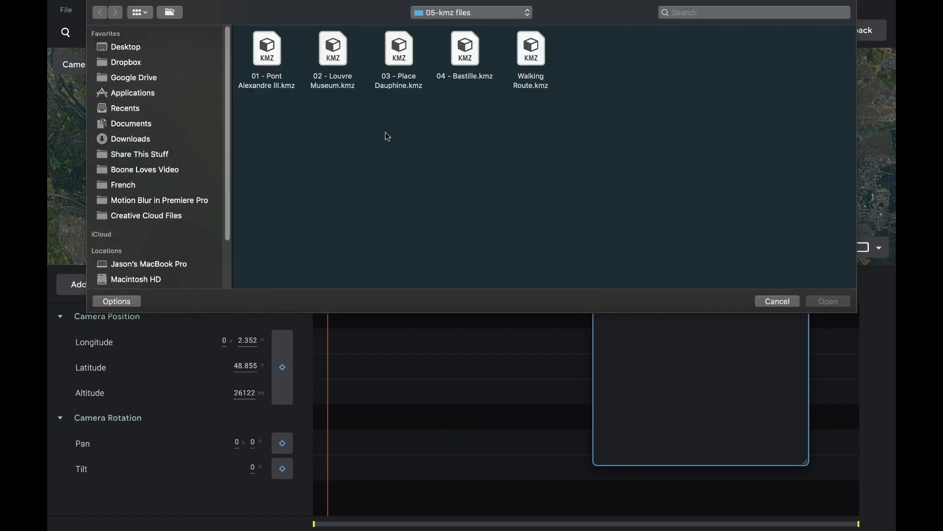
left_click(334, 55)
left_click(830, 301)
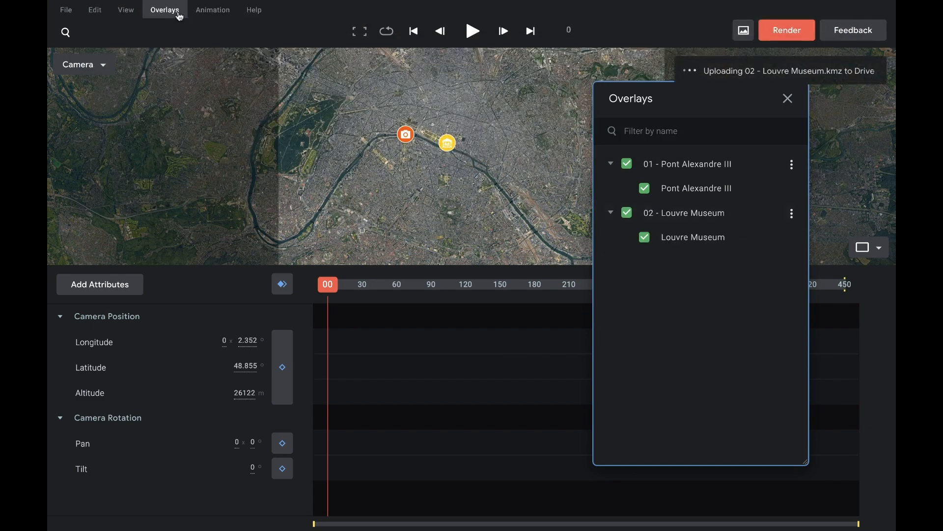
- Import "03 - Place Dauphine.kmz" from the computer as an overlay
left_click(167, 10)
mouse_move(186, 36)
left_click(350, 38)
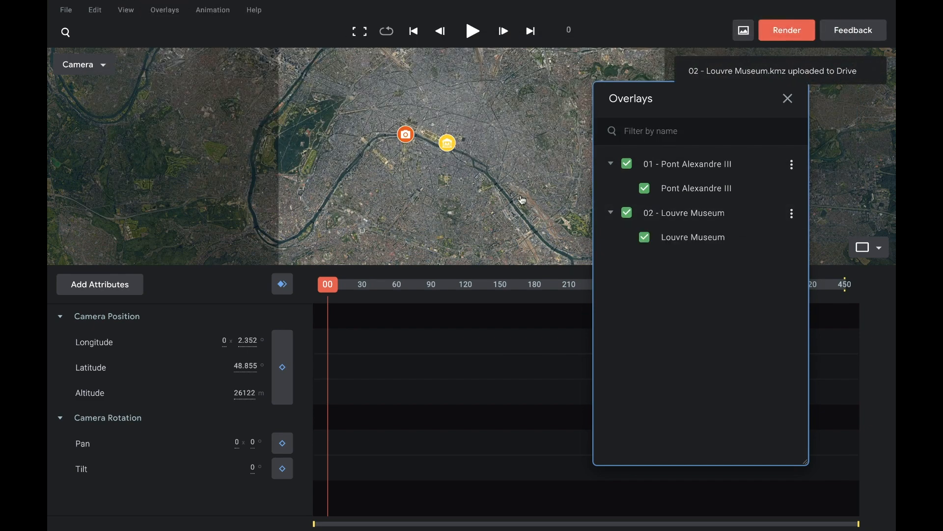
left_click(400, 58)
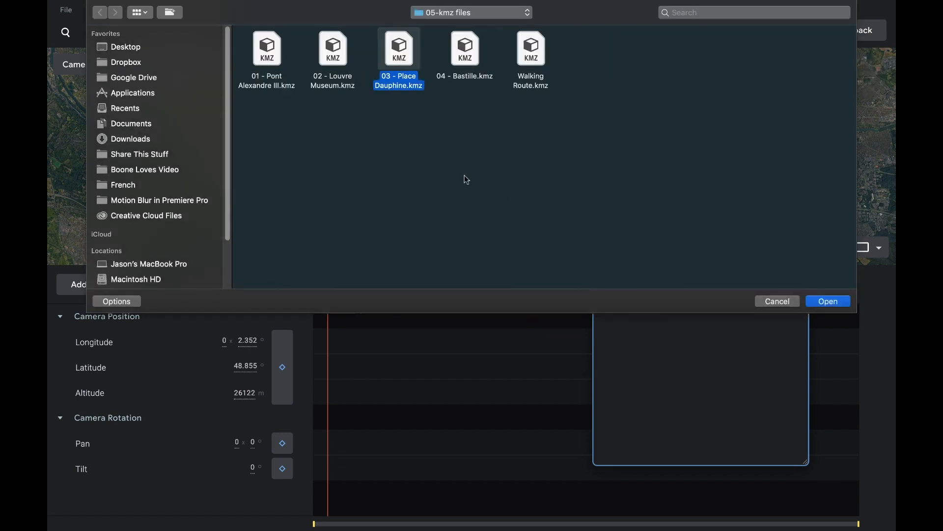
key("Return")
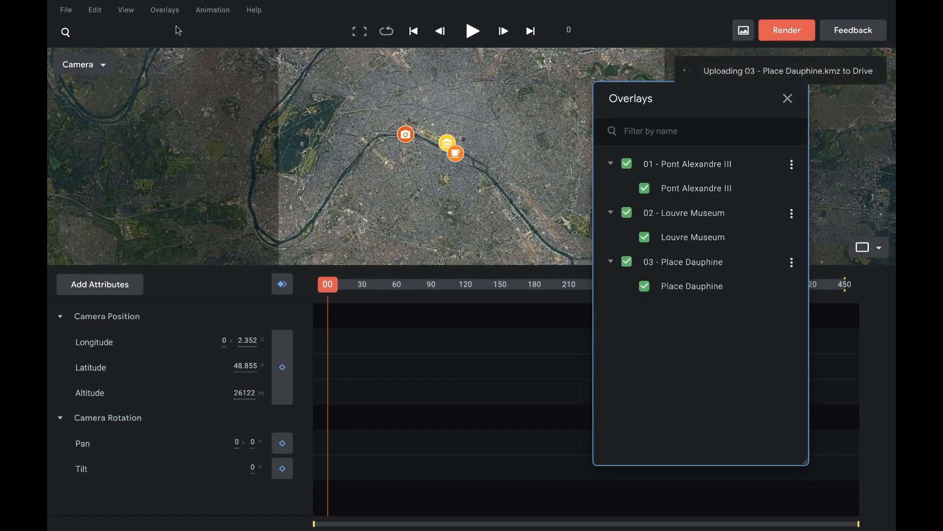
- Import "04 - Bastille.kmz" from the computer as an overlay
left_click(166, 10)
left_click(495, 157)
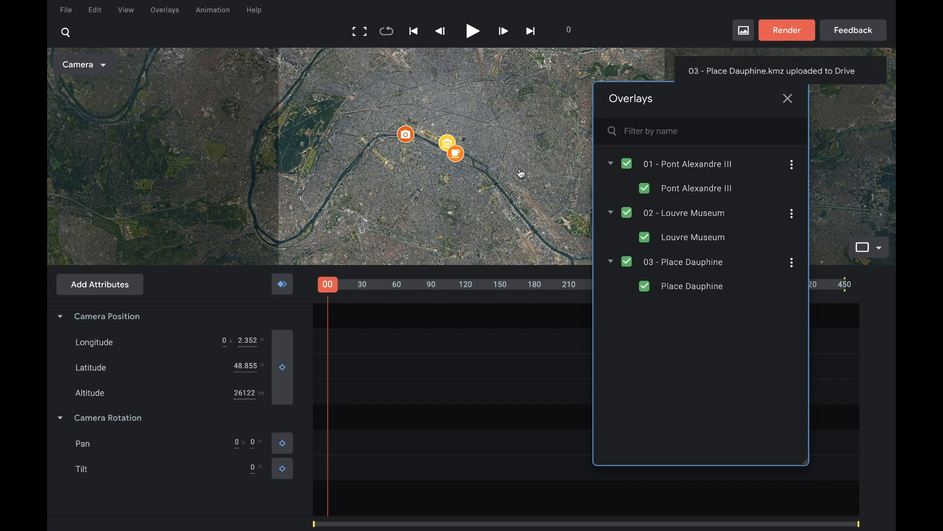
left_click(455, 49)
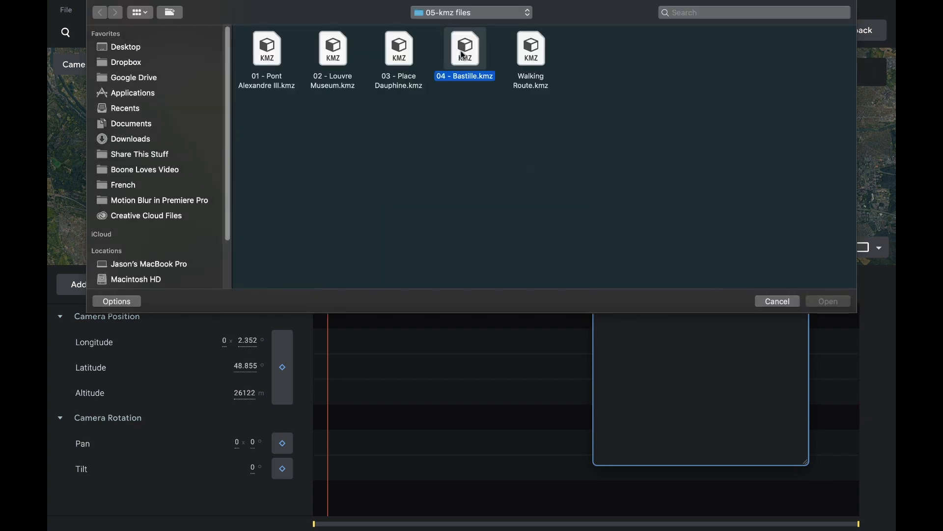
key("Return")
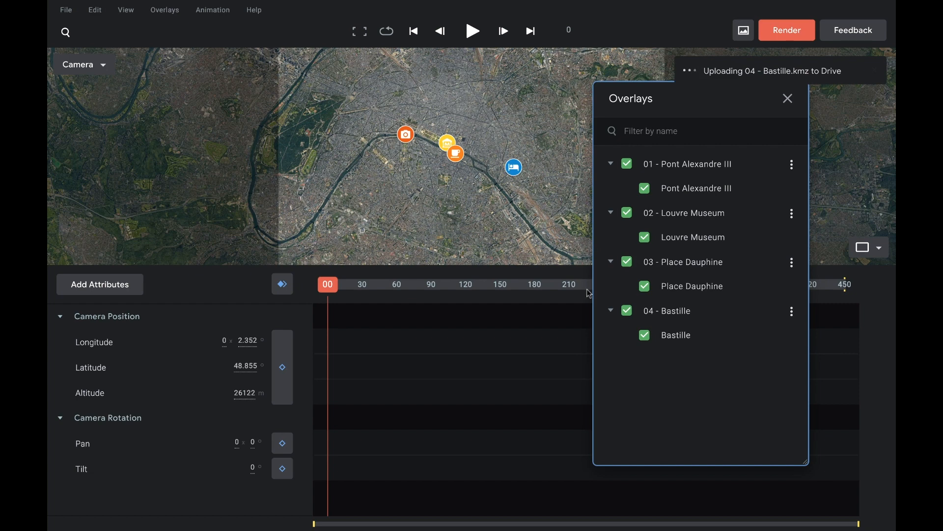
- Import "Walking Route.kmz" from the computer as an overlay
left_click(164, 9)
mouse_move(251, 37)
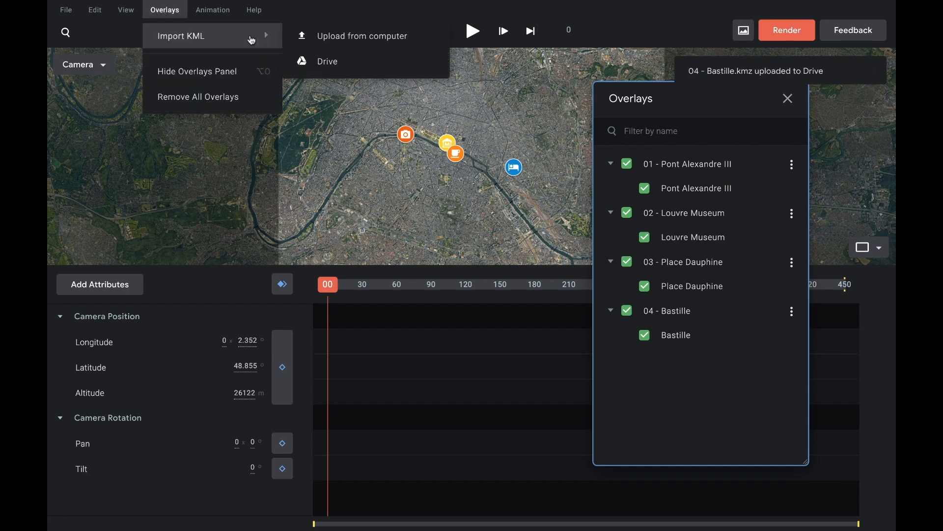
left_click(378, 37)
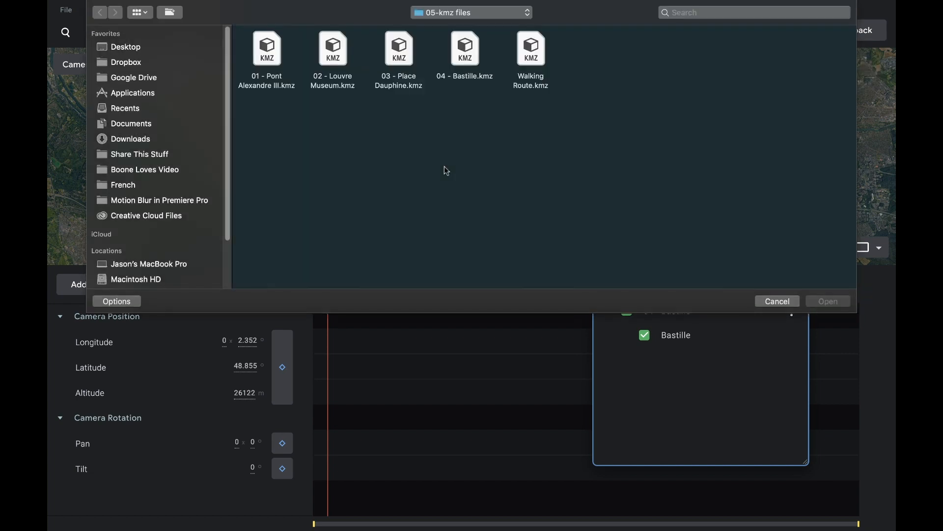
left_click(533, 59)
key("Return")
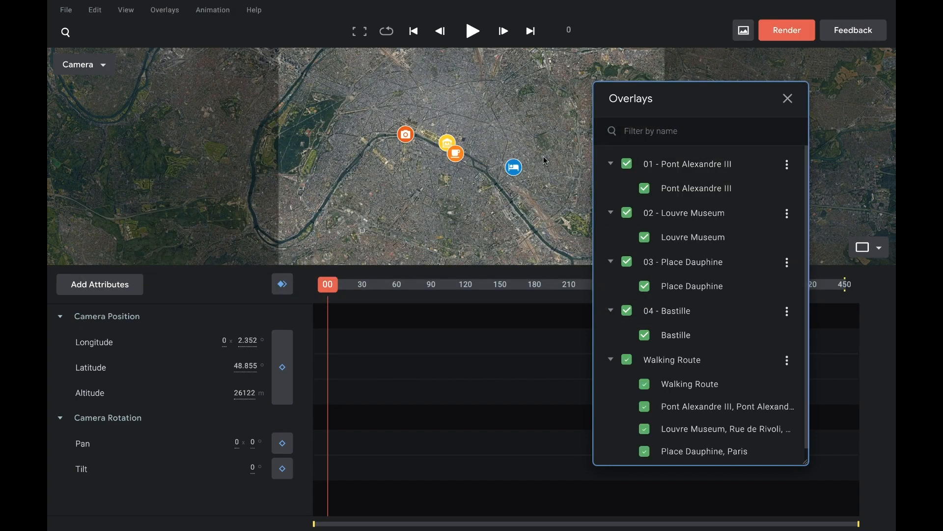
- Examine the imported walking route and the four landmark markers along the river at closer range
scroll(476, 161, "up", 3)
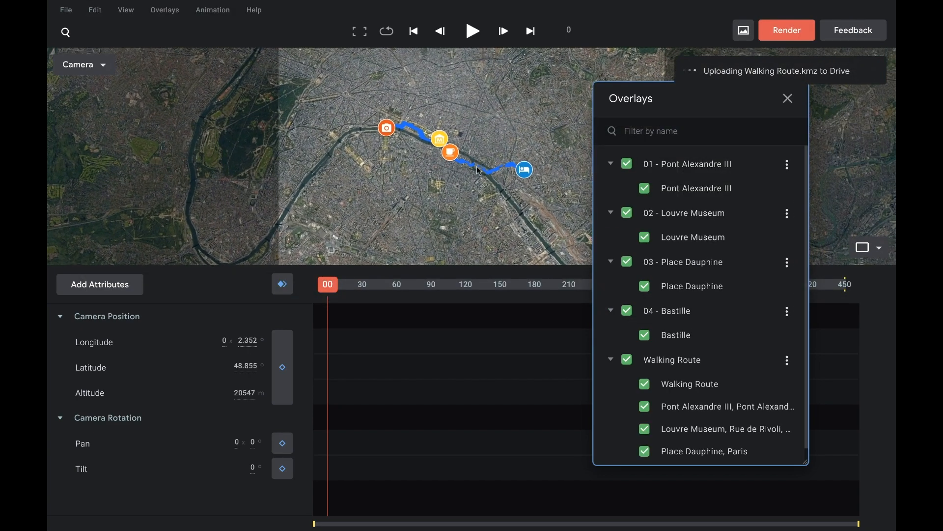
scroll(429, 167, "up", 1)
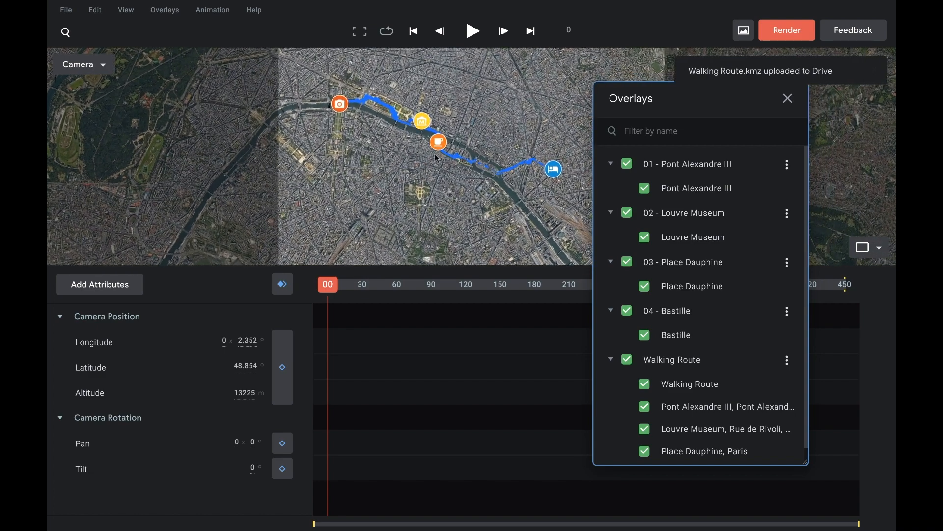
scroll(474, 164, "up", 2)
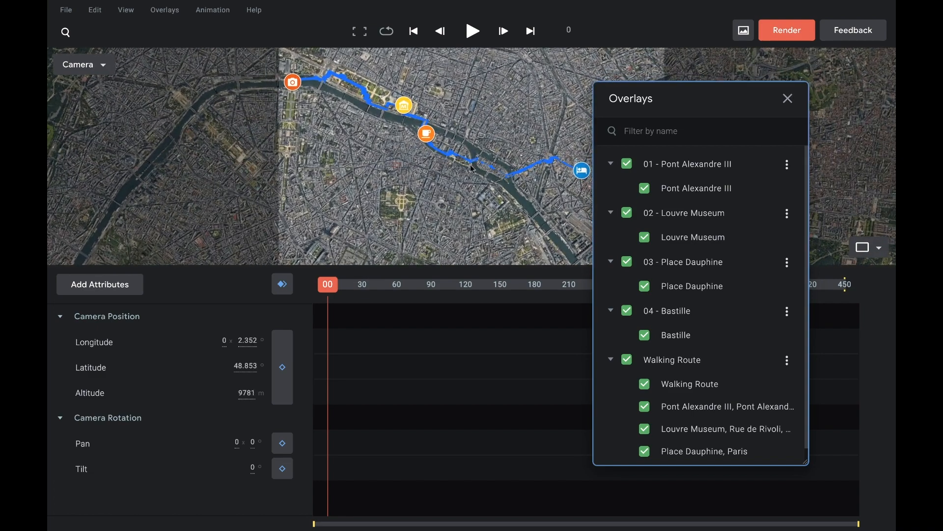
scroll(473, 159, "up", 1)
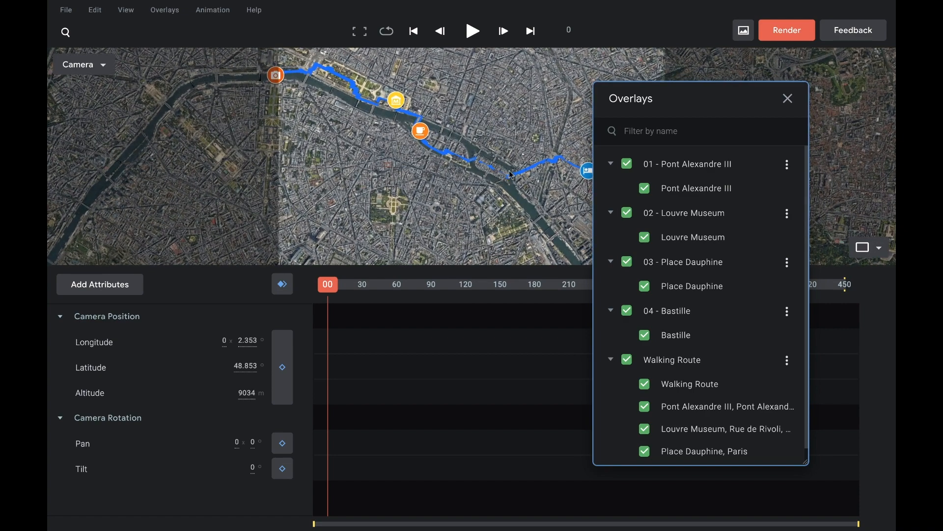
scroll(418, 145, "down", 2)
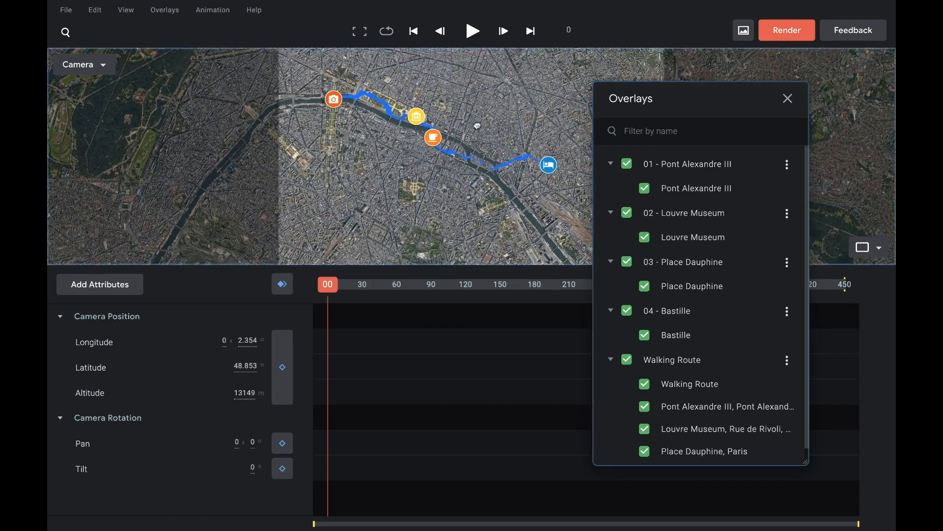
left_click_drag(451, 108, 480, 133)
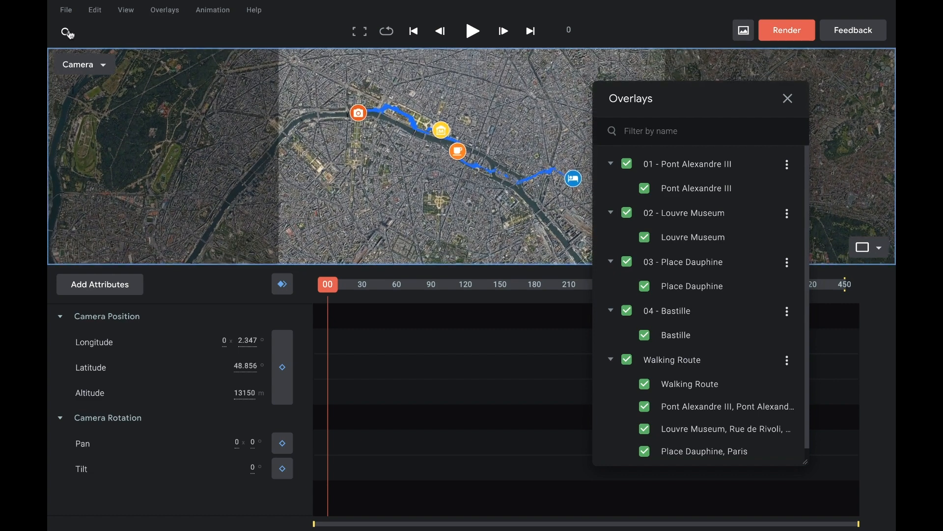
- Center the camera on Paris, France by searching for "paris", and lower its altitude to about 29658 m
left_click(68, 33)
type("paris")
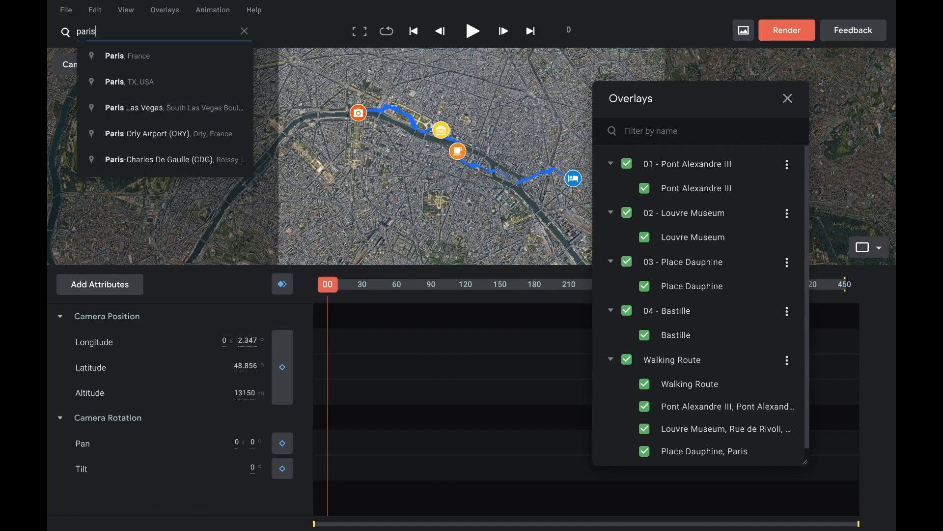
key("Return")
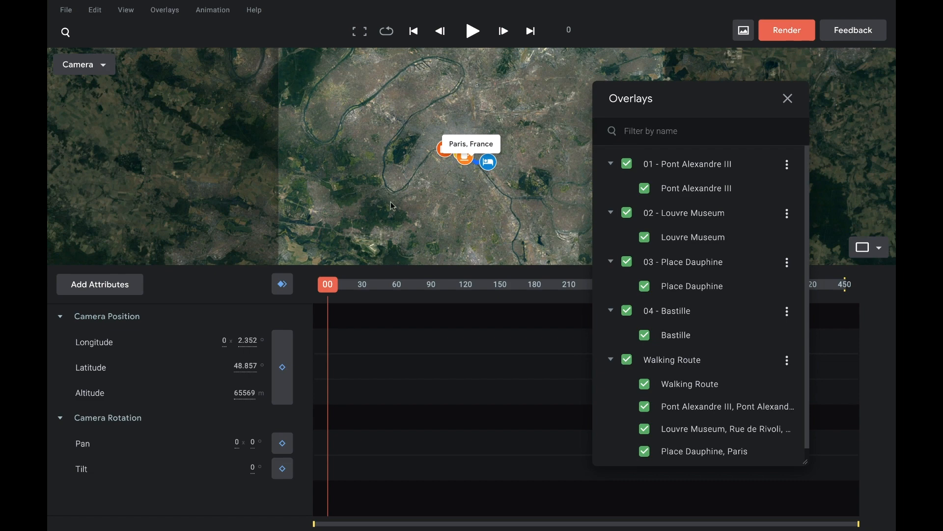
left_click_drag(249, 397, 50, 418)
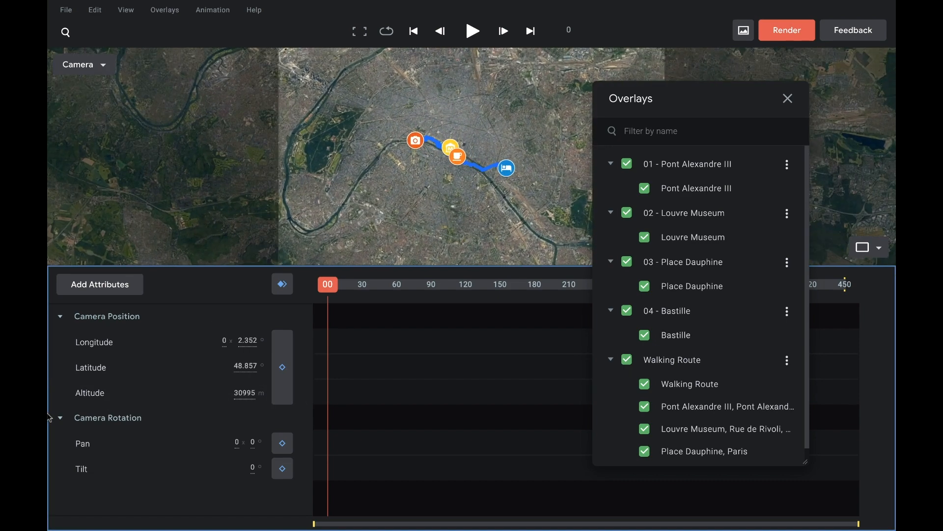
left_click_drag(240, 394, 229, 400)
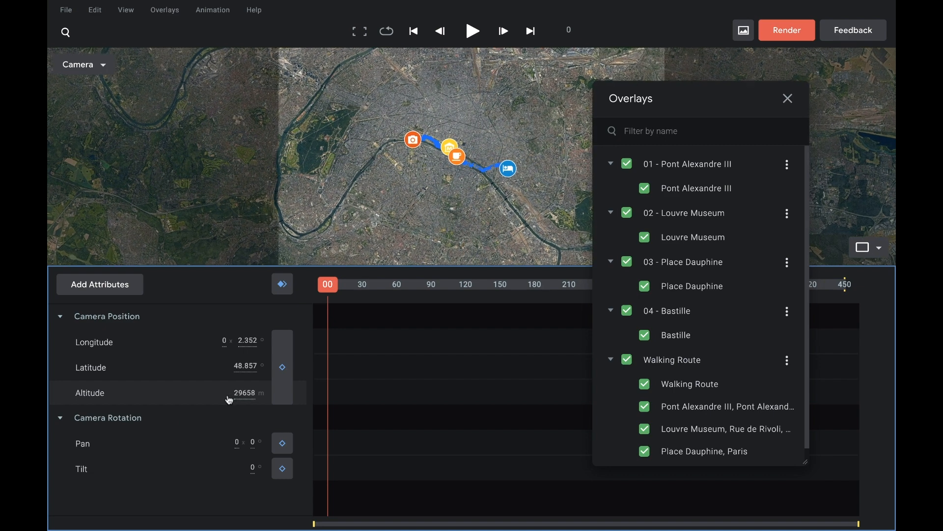
- Collapse the four landmark overlays and the Walking Route overlay, and hide Walking Route on the map
left_click(612, 165)
left_click(613, 195)
left_click(611, 220)
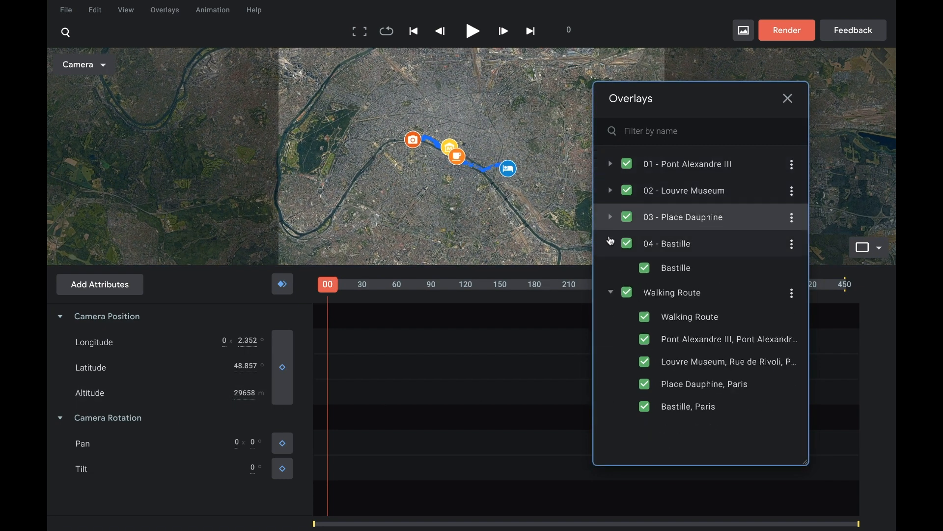
left_click(612, 246)
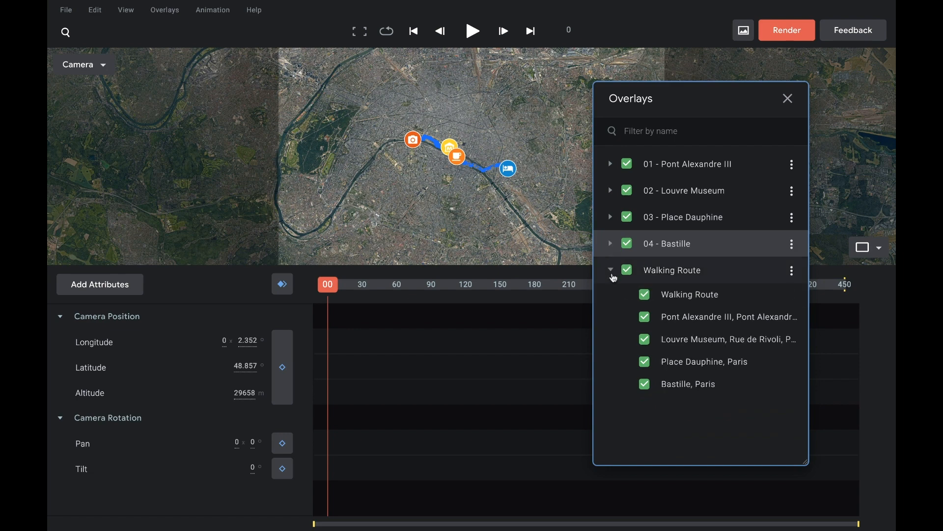
left_click(611, 269)
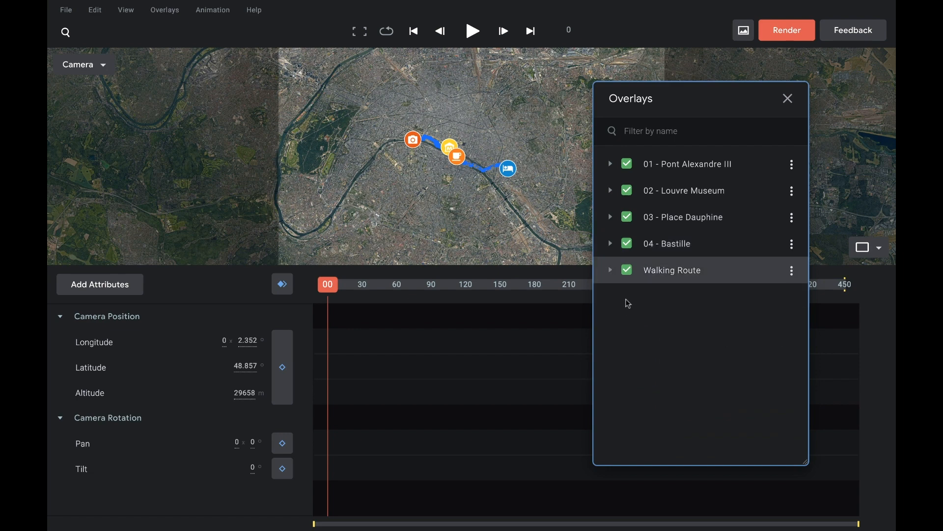
left_click(627, 270)
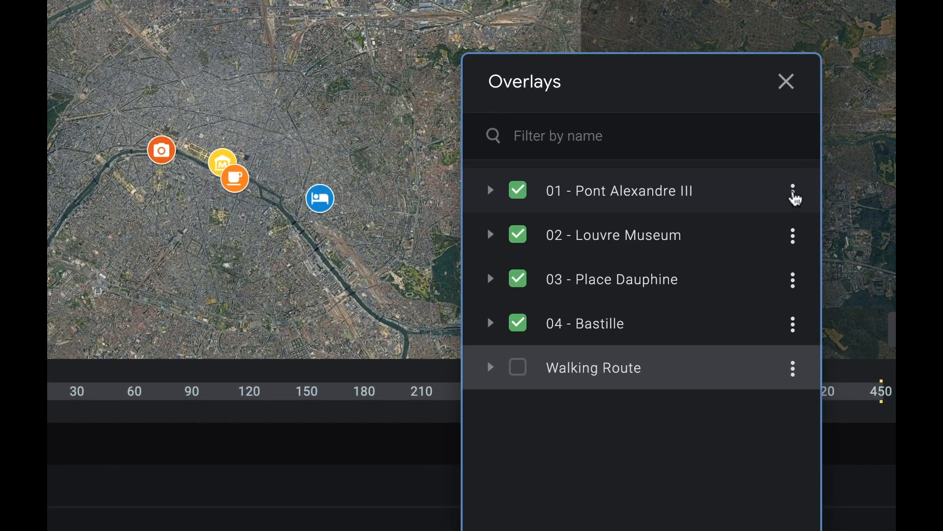
- Add the opacity attribute of the "01 - Pont Alexandre III" overlay to the timeline for keyframing
left_click(796, 194)
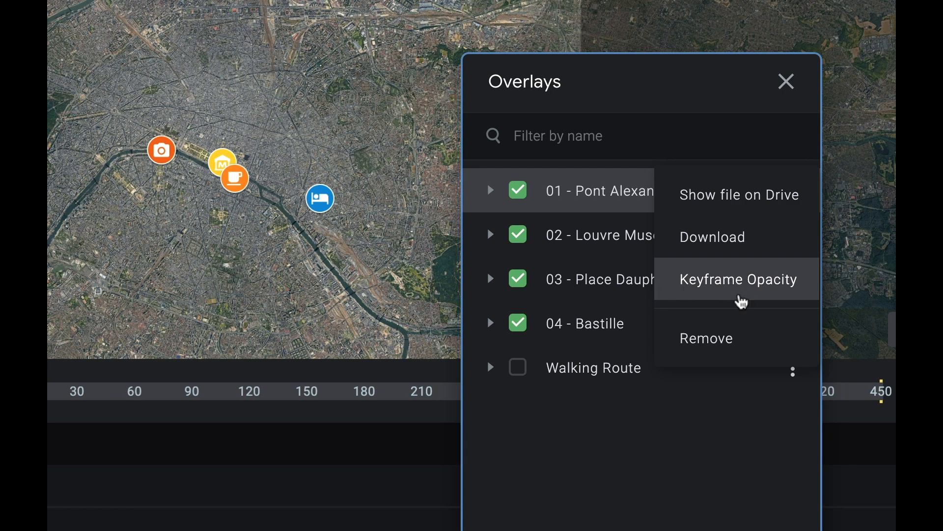
left_click(737, 291)
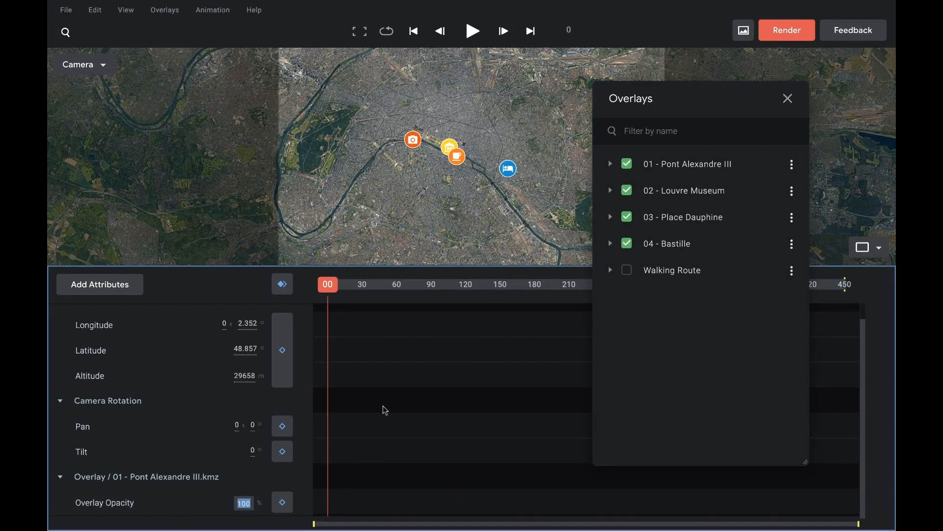
- Try an opacity of 0% on the Pont Alexandre III overlay and undo the change
type("0")
key("Return")
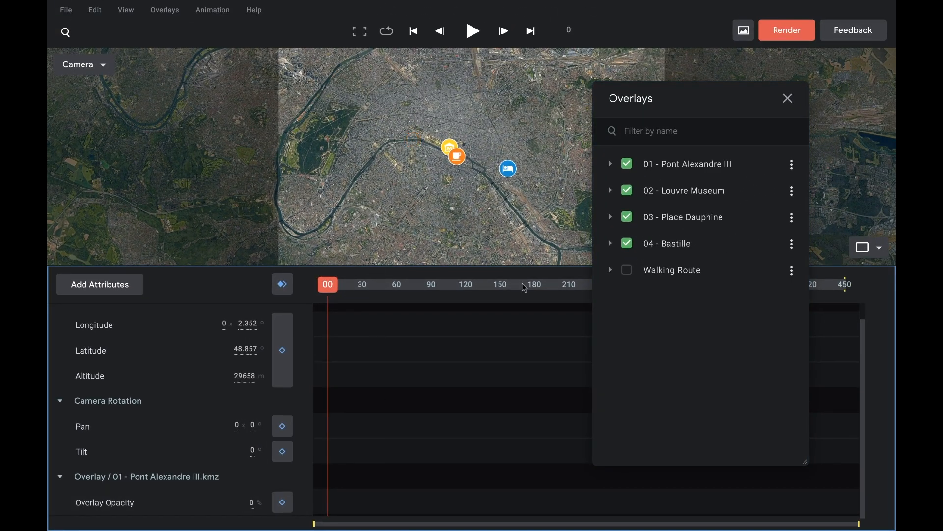
key("ctrl+z")
- Enable opacity keyframing for the Louvre Museum, Place Dauphine and Bastille overlays
left_click(791, 191)
left_click(716, 244)
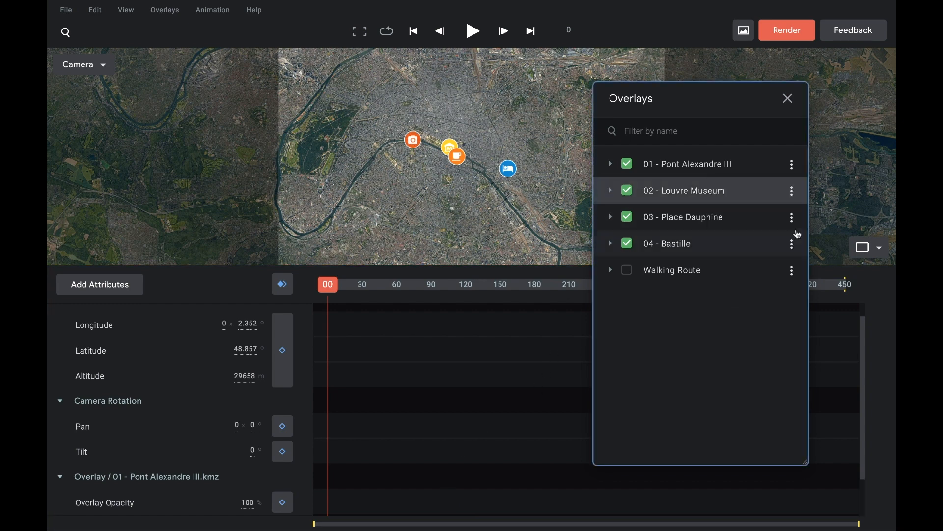
left_click(792, 217)
left_click(759, 270)
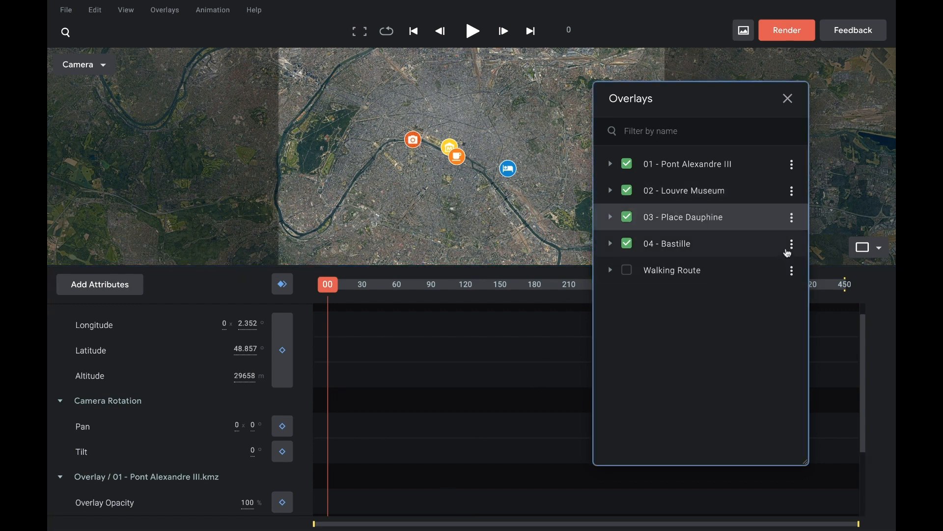
left_click(792, 245)
left_click(753, 297)
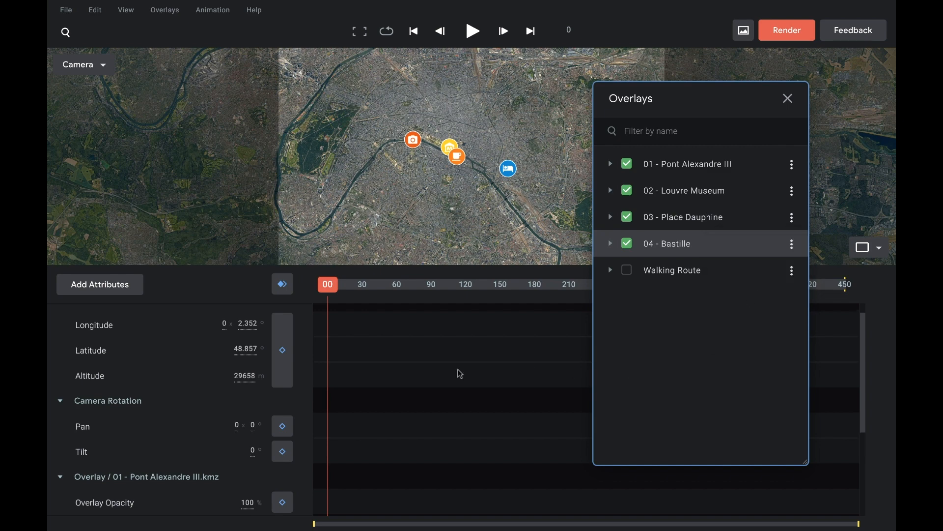
scroll(374, 361, "down", 2)
scroll(373, 362, "down", 2)
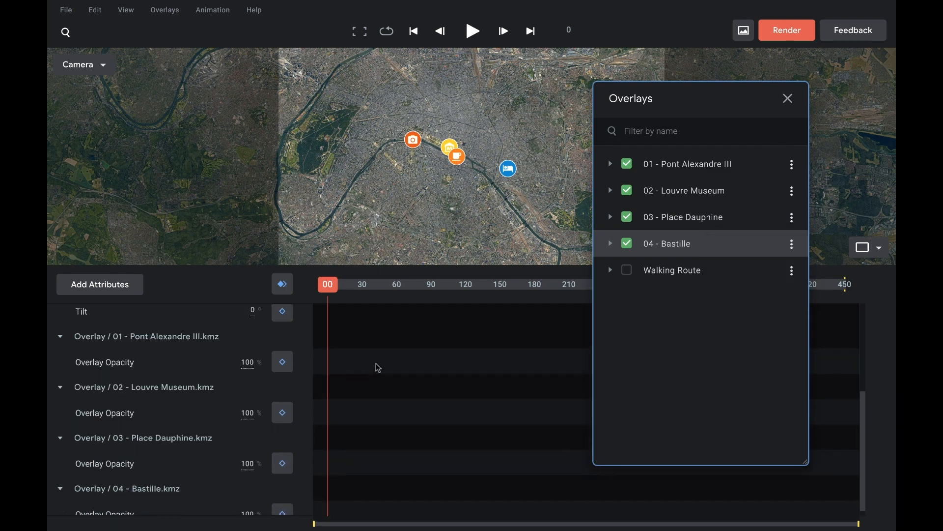
- Switch the project's duration units to Timecode and shorten the duration to 6 seconds
left_click_drag(331, 289, 359, 288)
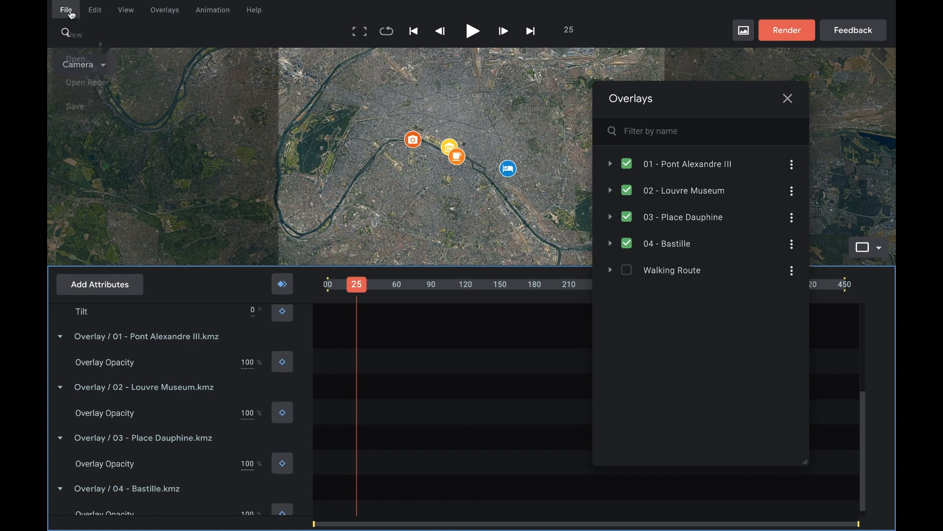
left_click(67, 10)
left_click(114, 221)
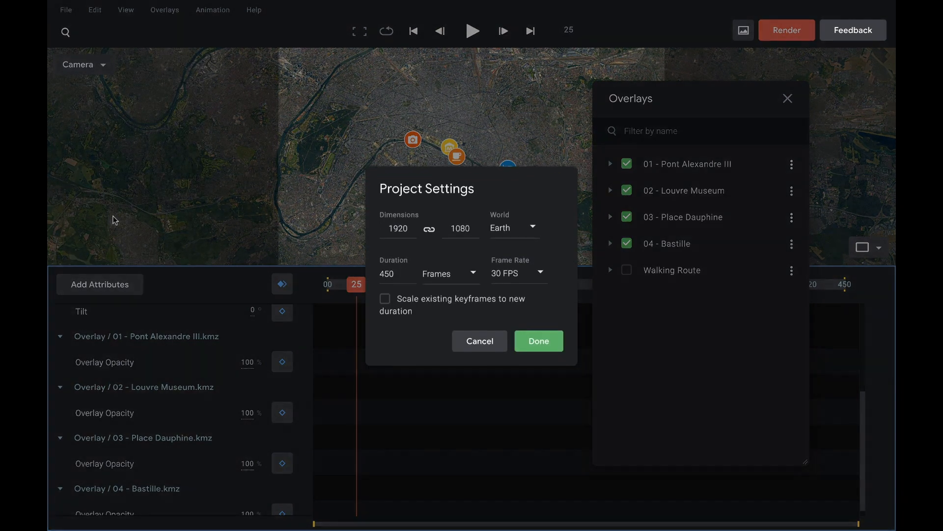
left_click(470, 294)
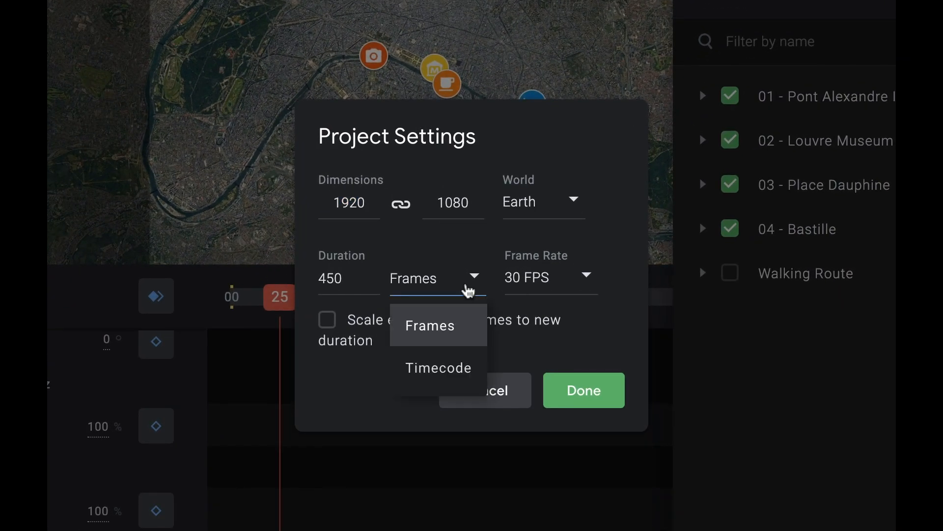
left_click(445, 368)
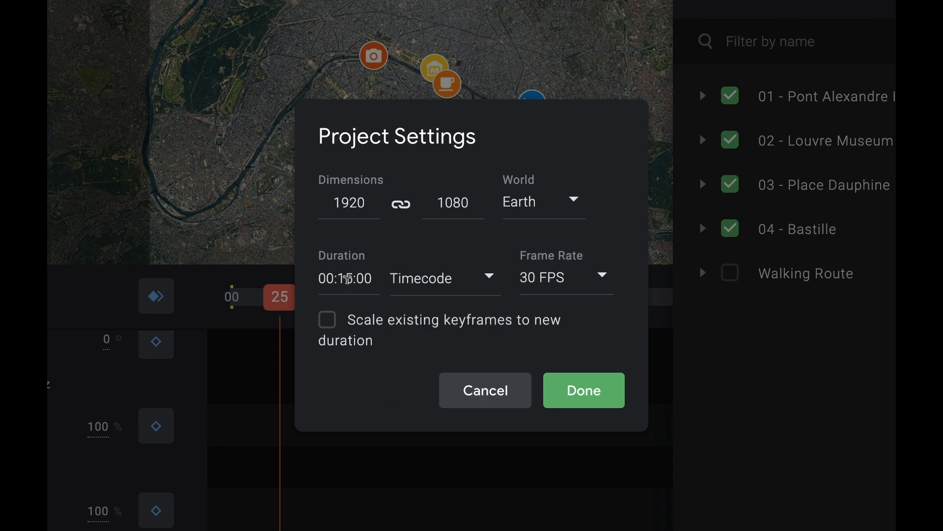
left_click(347, 277)
left_click(346, 278)
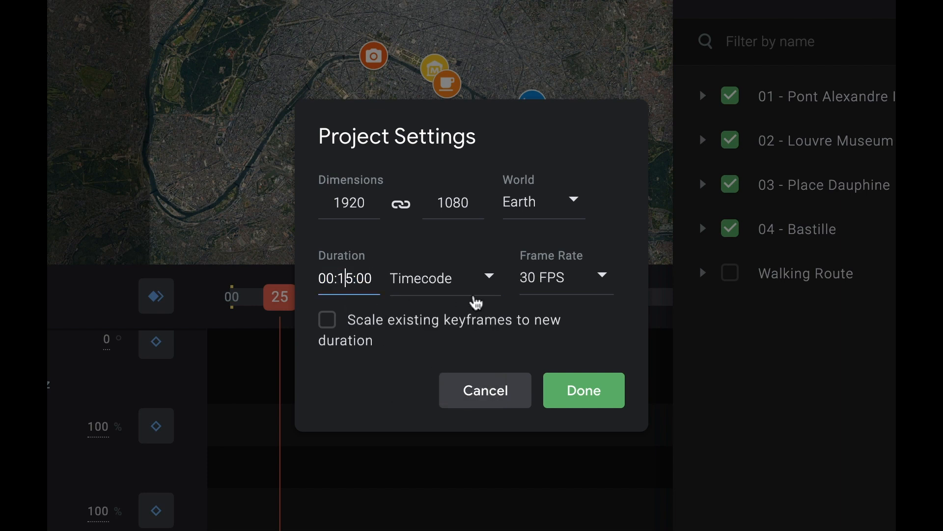
key("BackSpace")
left_click(561, 393)
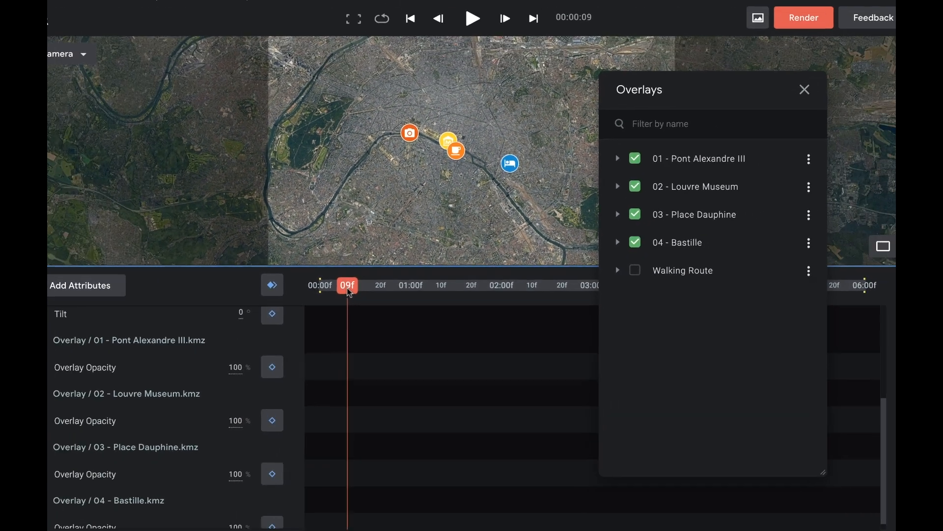
- Add an opacity keyframe of 100% for the Pont Alexandre III overlay at frame 20
mouse_move(378, 314)
left_mouse_down()
mouse_move(502, 316)
mouse_move(320, 306)
mouse_move(388, 298)
left_mouse_up()
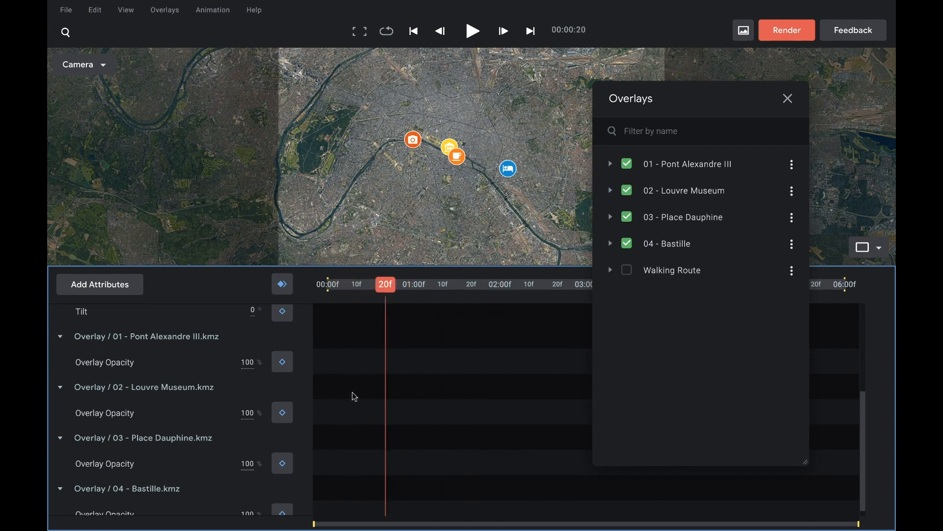
scroll(355, 397, "up", 1)
left_click(284, 386)
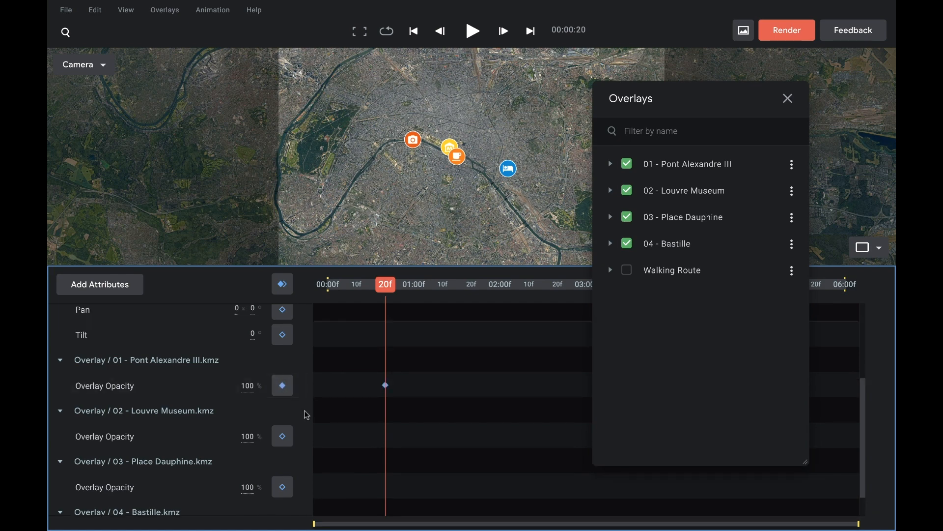
- Add 100% opacity keyframes at frame 20 for the Louvre Museum, Place Dauphine and Bastille overlays
scroll(307, 415, "down", 1)
left_click(283, 413)
left_click(283, 463)
scroll(295, 465, "down", 1)
left_click(283, 503)
- Set the opacity of all four landmark overlays to 0% at frame 0 and scrub through the fade-in
left_click_drag(387, 297, 328, 295)
left_click(247, 350)
type("0")
left_click(247, 401)
type("0")
left_click(249, 452)
type("0")
left_click(249, 502)
type("0")
left_click(445, 382)
left_click_drag(333, 287, 356, 287)
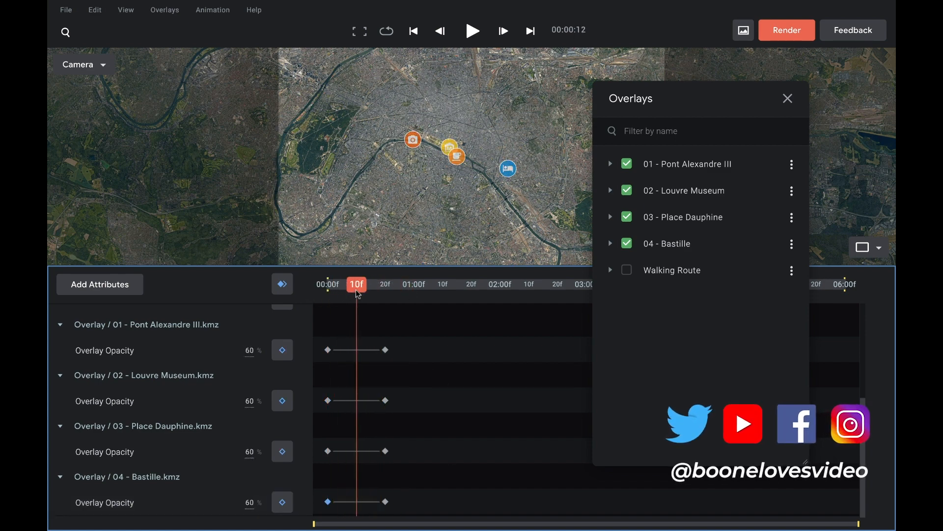
- Stagger the opacity keyframe pairs so Louvre Museum starts at frame 10, Place Dauphine at about frame 23 and Bastille at about 01:06
left_click(788, 99)
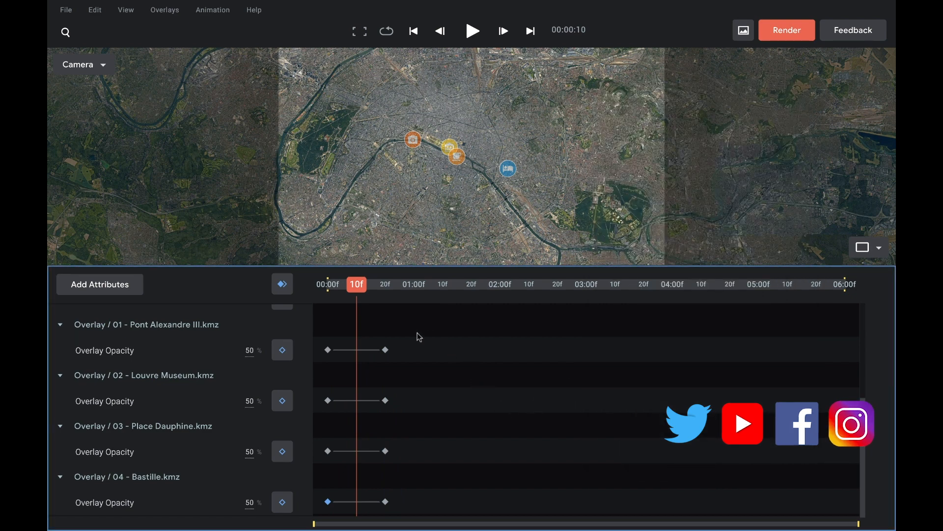
left_click_drag(386, 411, 322, 513)
left_click_drag(328, 400, 359, 405)
left_click_drag(477, 443, 356, 508)
left_click_drag(358, 453, 510, 522)
left_click_drag(398, 508, 436, 507)
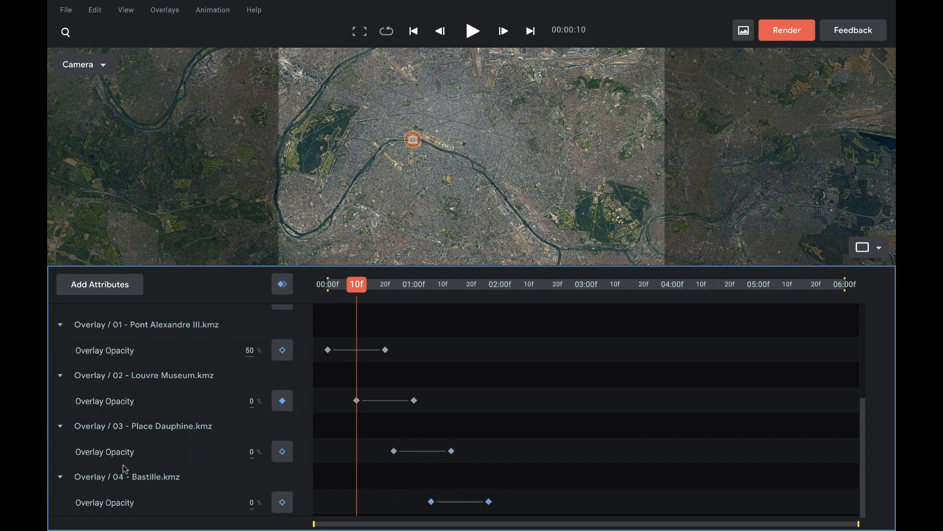
- Shift all four landmarks' opacity keyframes together so the first fade starts at about 01:13, and preview the animation
left_click_drag(321, 329, 492, 512)
left_click_drag(328, 350, 452, 352)
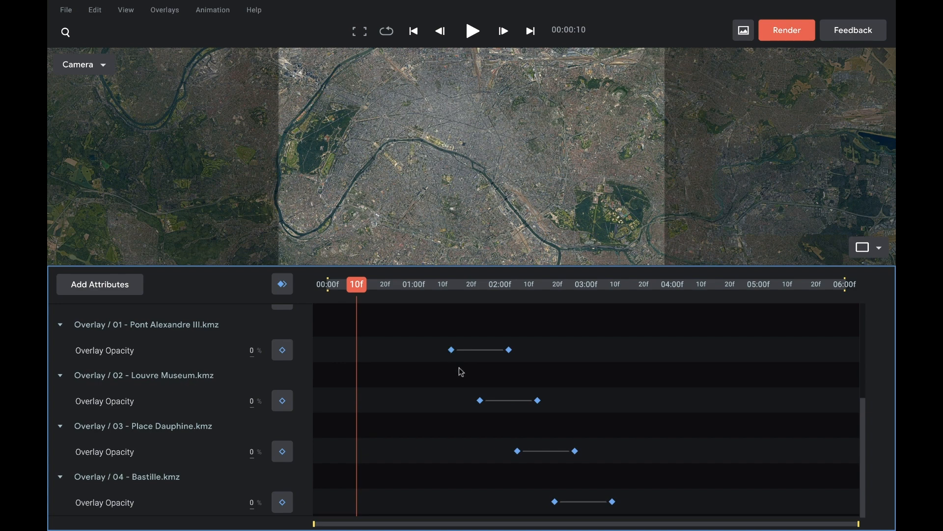
key("space")
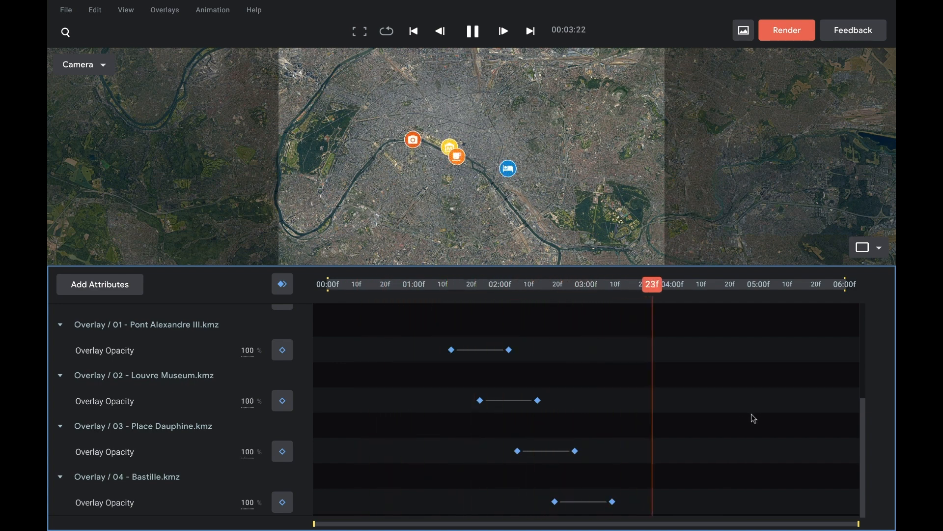
key("space")
mouse_move(596, 288)
left_mouse_down()
mouse_move(478, 285)
mouse_move(627, 308)
mouse_move(613, 316)
mouse_move(440, 310)
mouse_move(675, 321)
mouse_move(584, 324)
left_mouse_up()
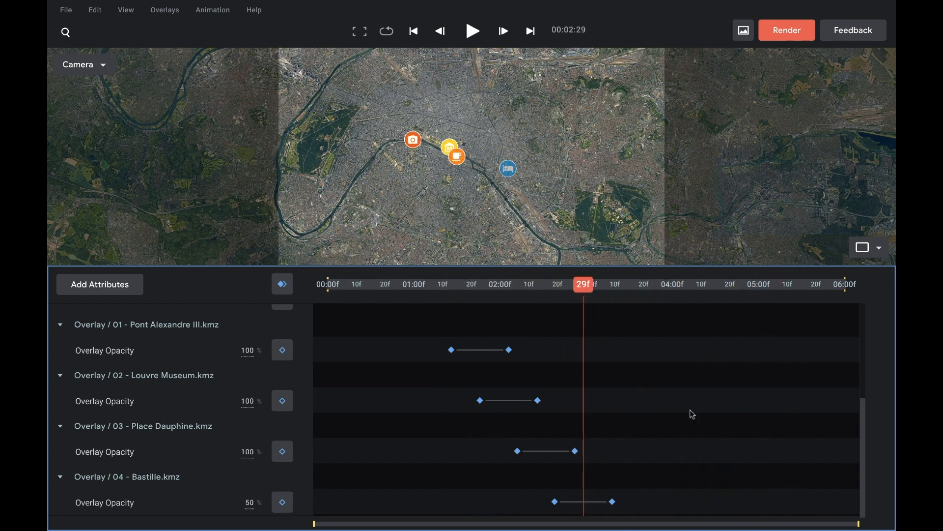
- Turn on the Walking Route overlay and hide the Pont Alexandre III, Louvre Museum, Place Dauphine and Bastille overlays
left_click(166, 9)
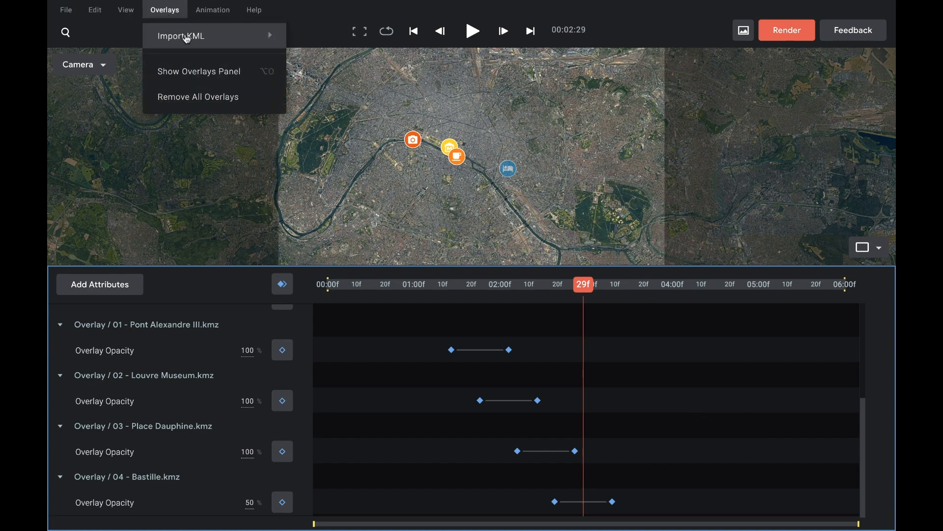
left_click(206, 69)
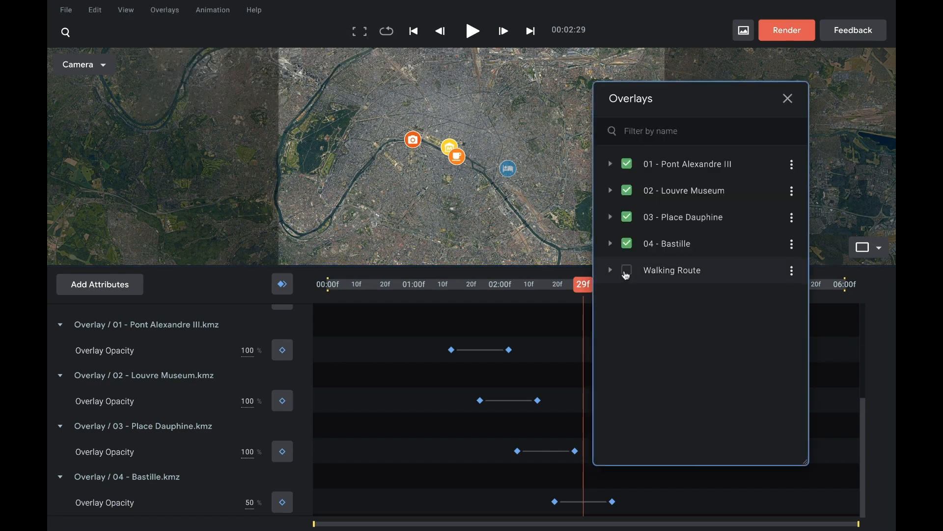
left_click(627, 272)
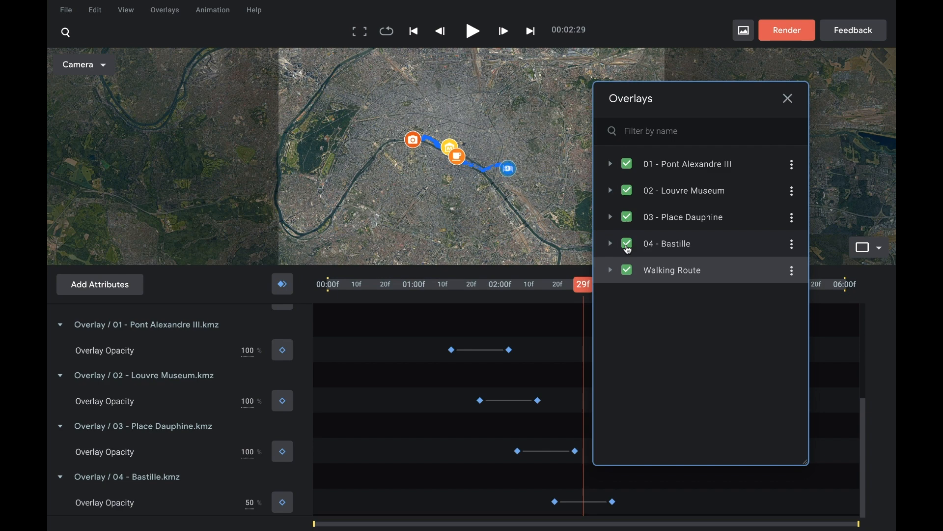
left_click(628, 246)
left_click(627, 218)
left_click(628, 191)
left_click(625, 165)
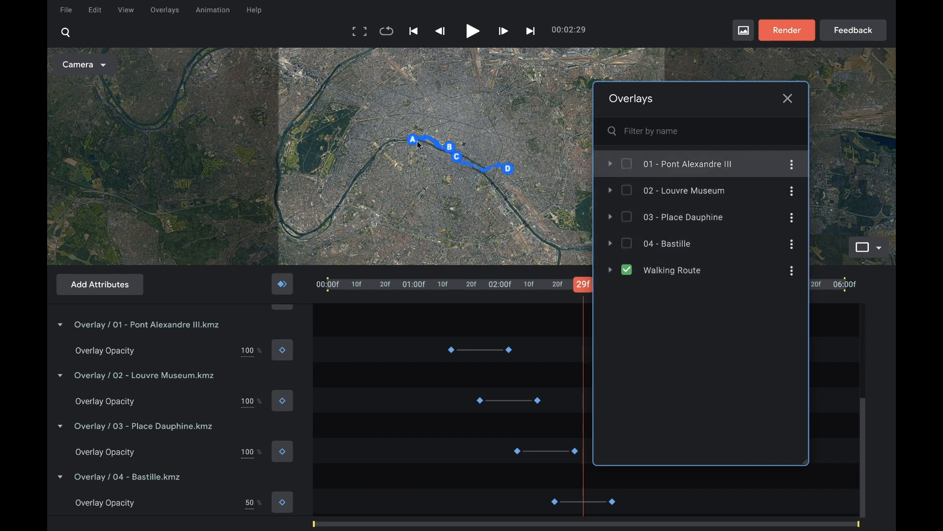
- Hide the four lettered stop placemarks inside the Walking Route overlay, keeping only its route line enabled
left_click(611, 270)
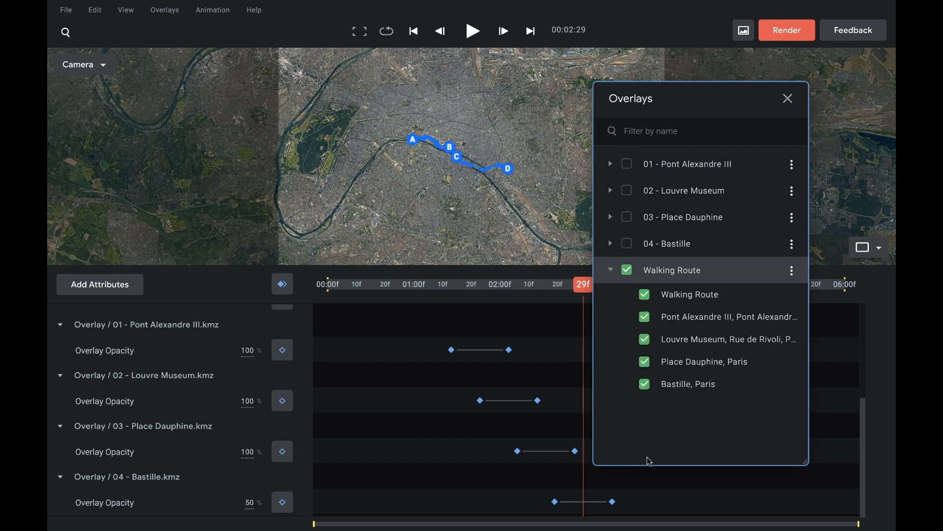
left_click(645, 340)
left_click(645, 362)
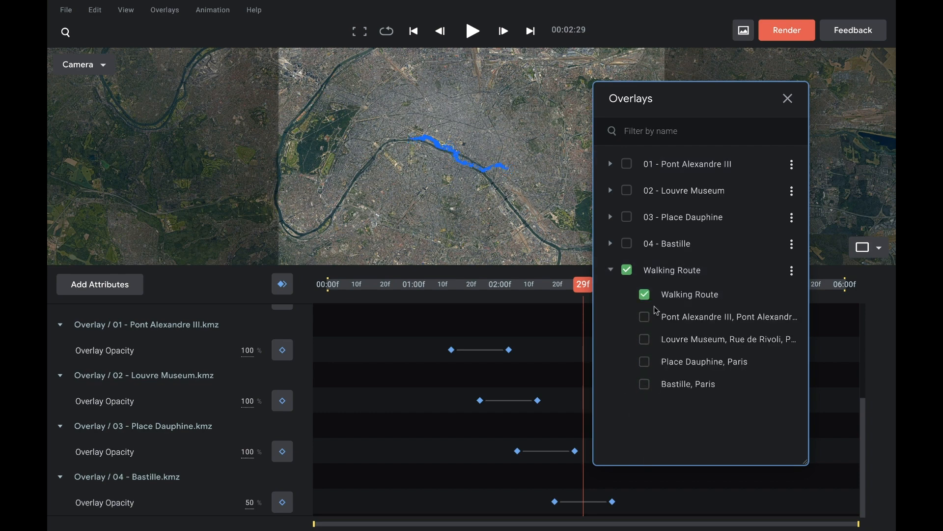
left_click(628, 271)
left_click(628, 271)
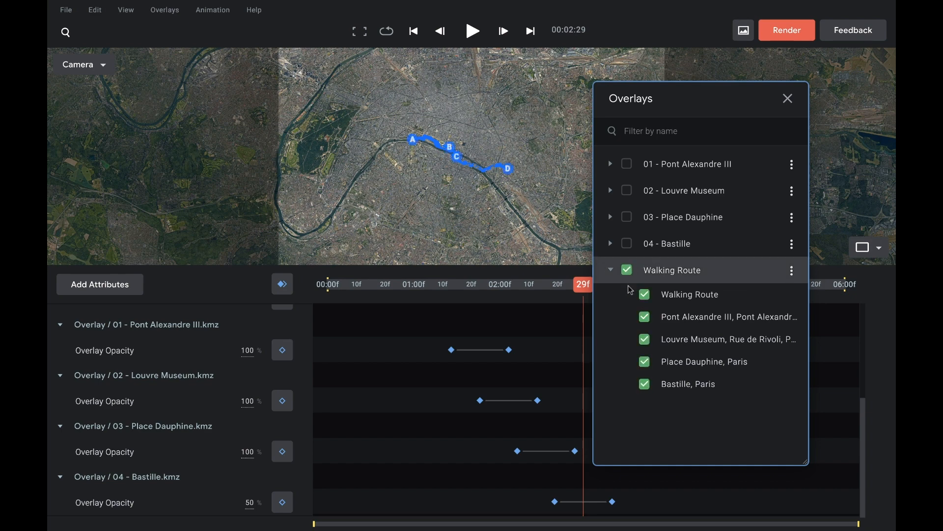
left_click(645, 317)
left_click(645, 340)
left_click(645, 362)
left_click(645, 384)
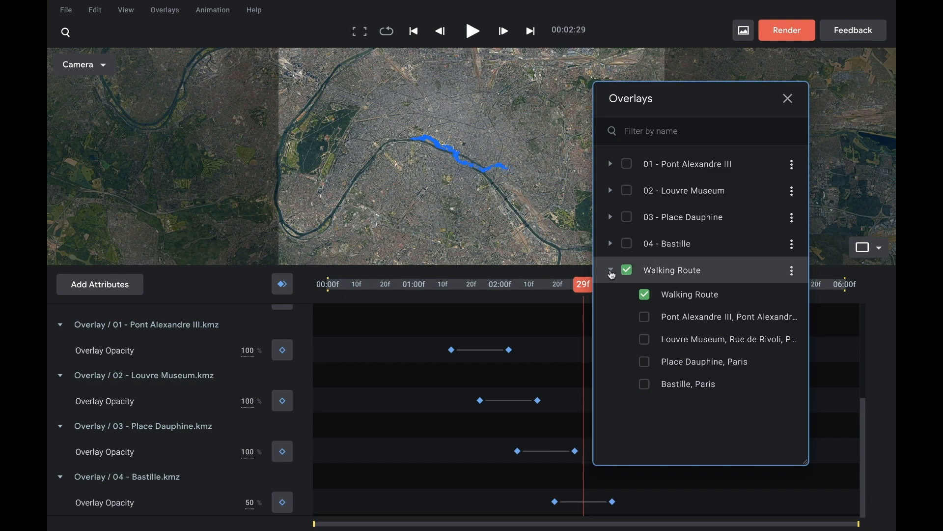
left_click(611, 271)
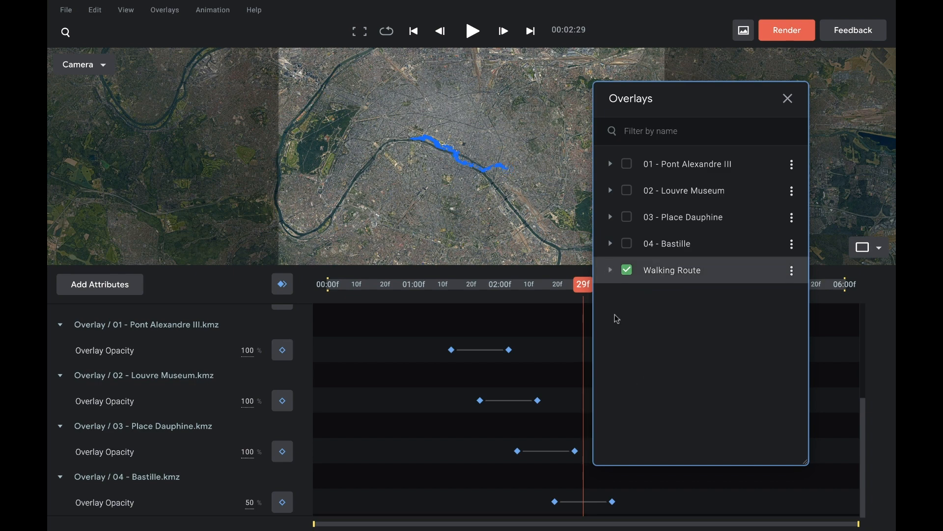
- Add the Walking Route overlay's opacity attribute to the timeline and close the overlays list
left_click(797, 274)
left_click(752, 327)
scroll(505, 476, "down", 1)
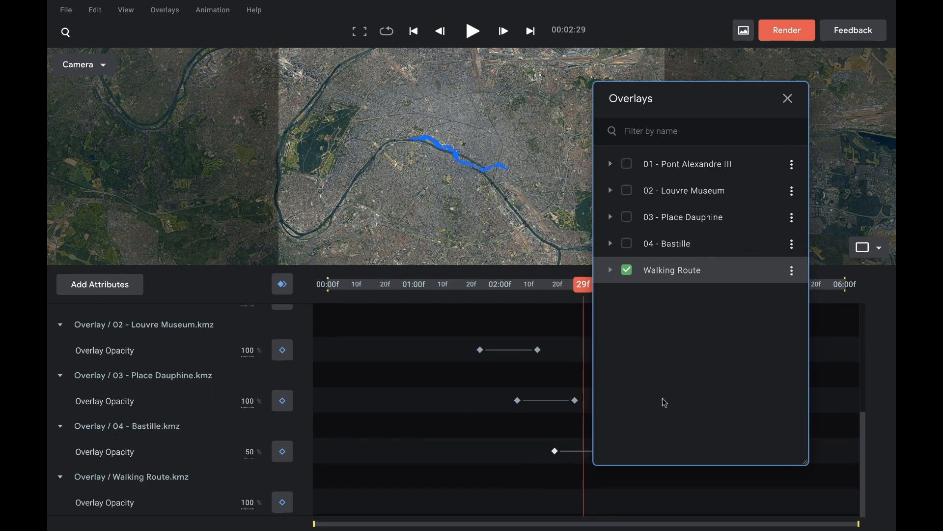
left_click(788, 100)
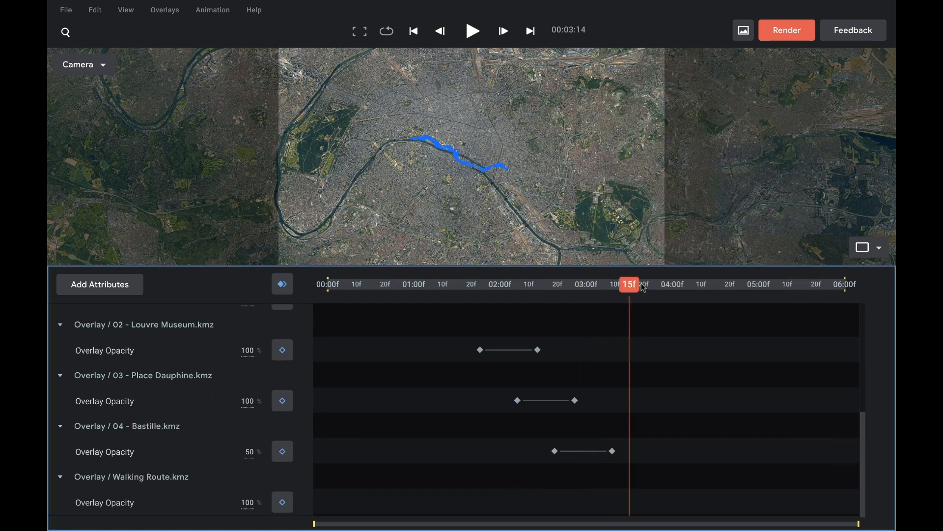
- Keyframe the Walking Route's opacity from 0% at 03:18 to 100% at about 04:16
left_click(290, 502)
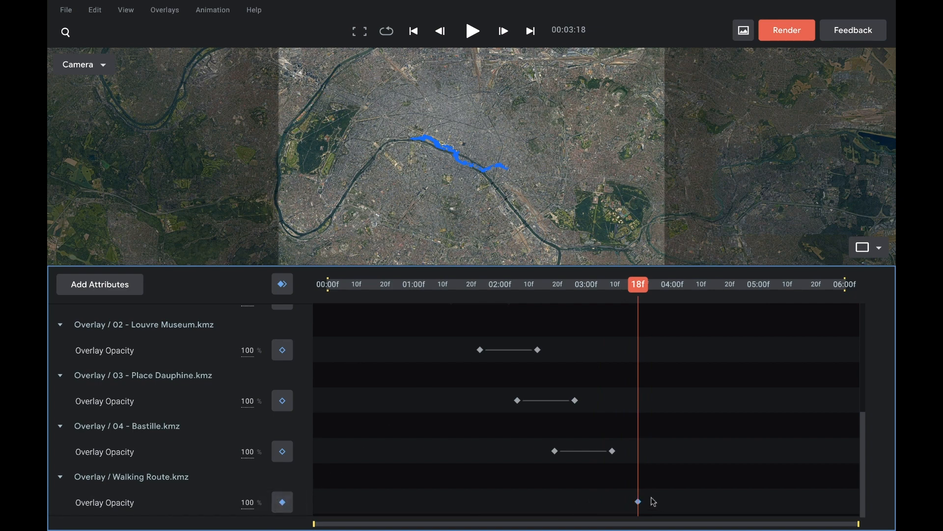
left_click_drag(640, 502, 702, 502)
key("ctrl+z")
left_click(248, 502)
type("0")
key("Return")
left_click_drag(641, 285, 564, 310)
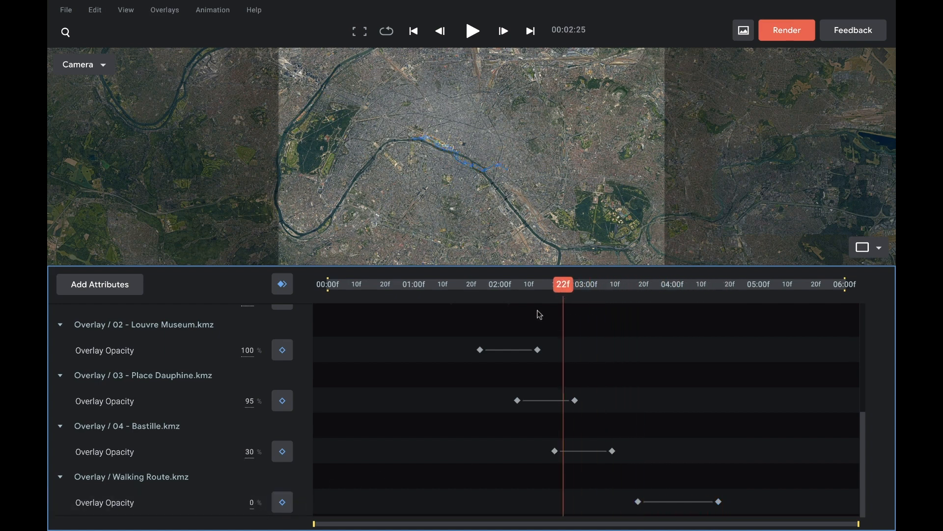
- Turn the Pont Alexandre III, Louvre Museum, Place Dauphine and Bastille overlays back on
left_click(165, 10)
left_click(193, 72)
left_click(630, 168)
left_click(628, 191)
left_click(628, 217)
left_click(628, 244)
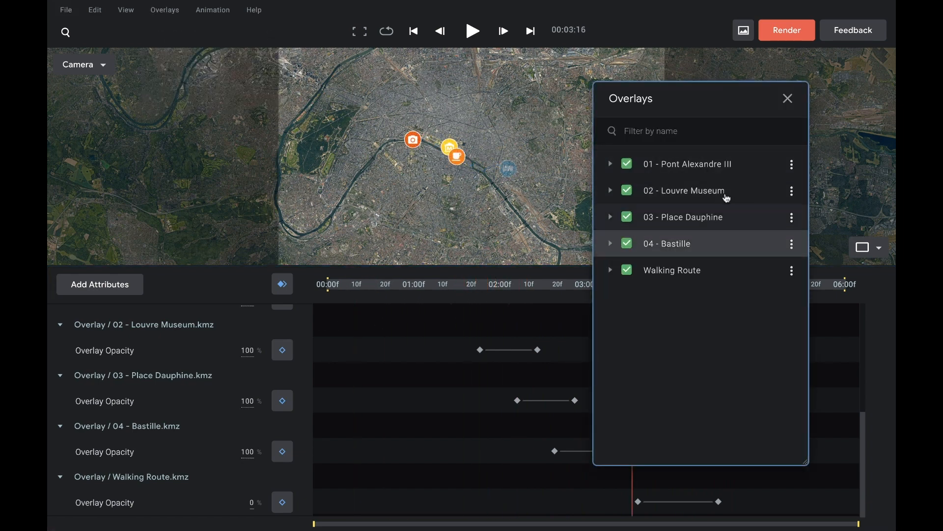
left_click(789, 99)
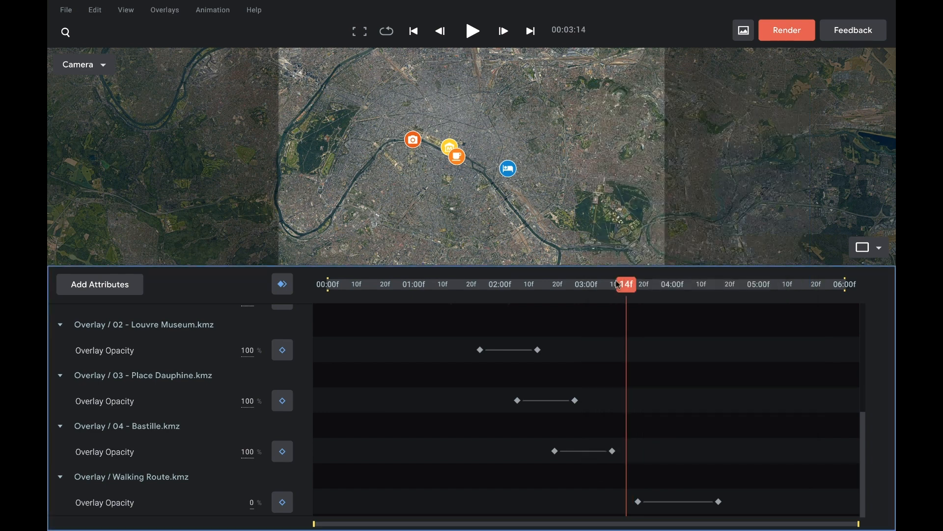
- Enlarge the map viewport and play the animation to check the landmark and route fade-ins
key("space")
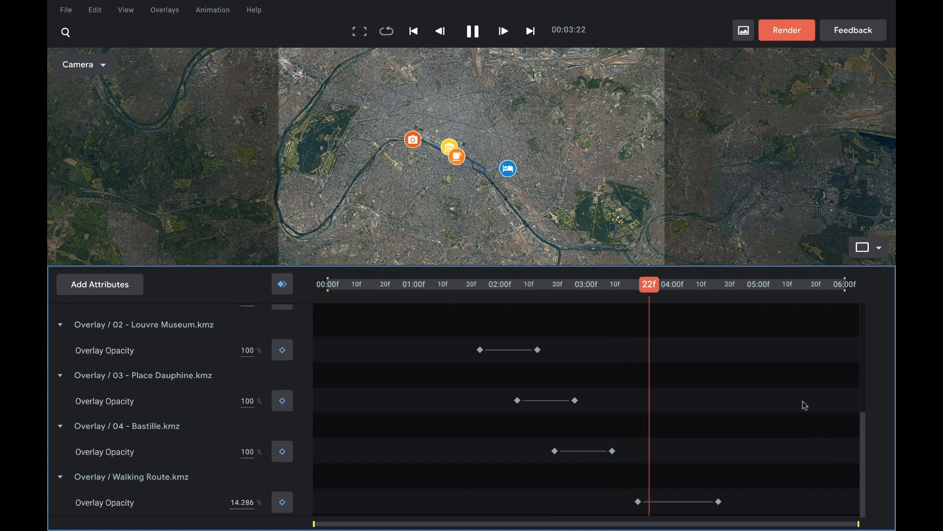
key("space")
left_click_drag(591, 266, 461, 395)
key("space")
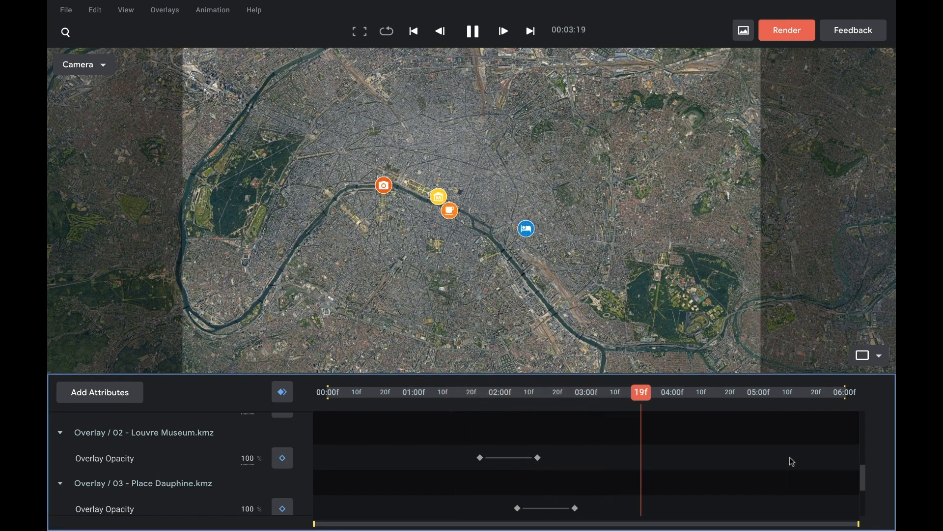
key("space")
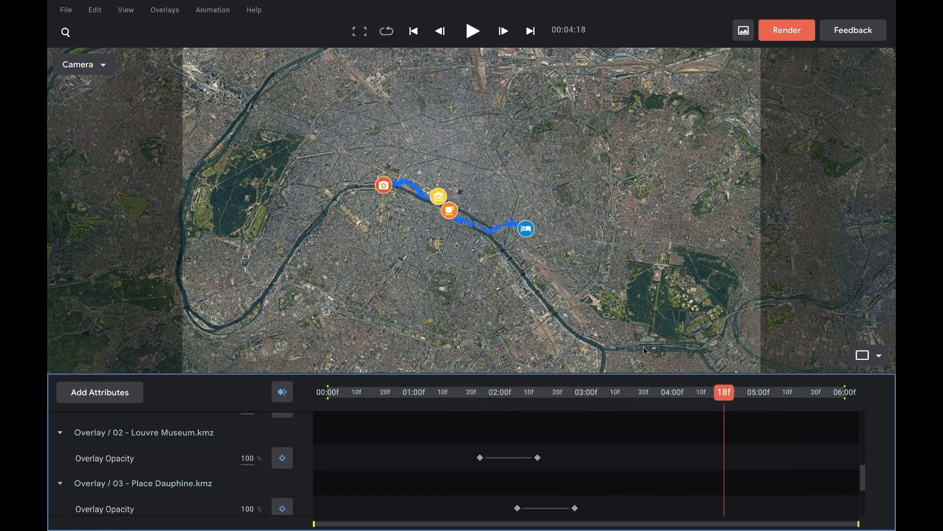
left_click_drag(620, 373, 618, 338)
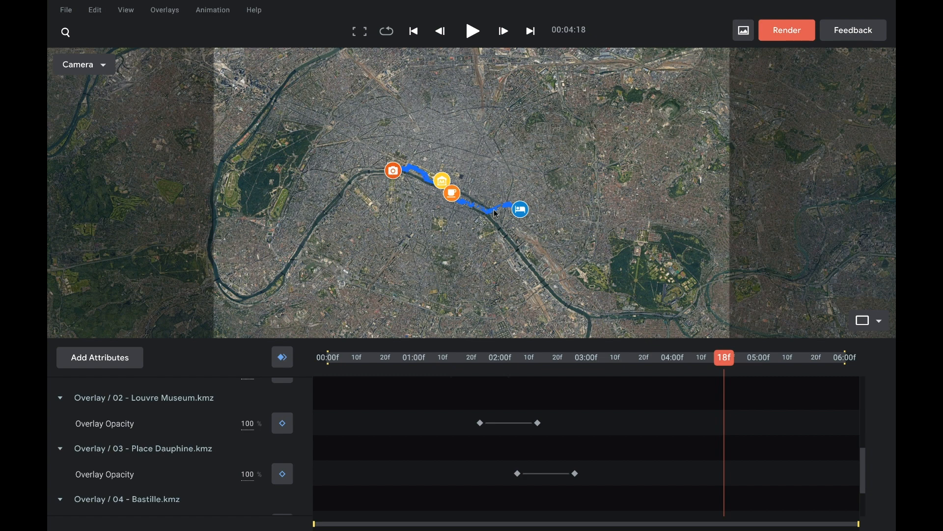
- Keyframe the camera position so the longitude goes from 2.365° at the start to 2.322° at 06:00
left_click_drag(687, 361, 447, 407)
scroll(717, 464, "down", 1)
left_click_drag(625, 340, 630, 281)
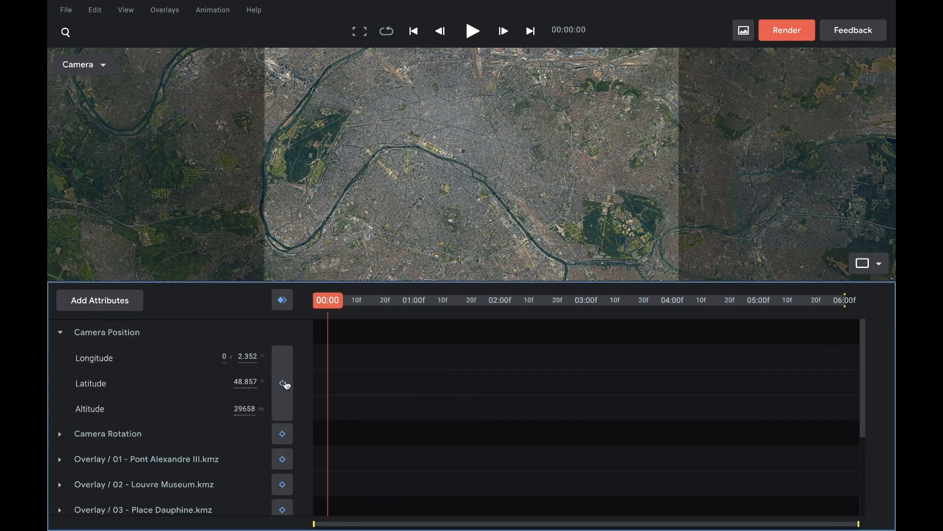
left_click(285, 383)
left_click_drag(260, 362, 421, 362)
left_click_drag(329, 312, 895, 309)
left_click_drag(250, 358, 50, 366)
left_click_drag(248, 355, 120, 362)
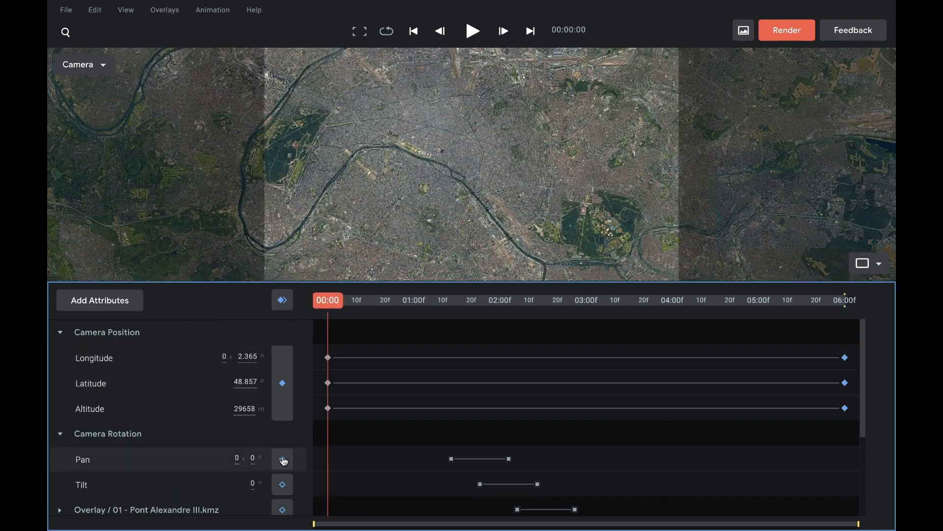
- Keyframe the camera pan from 0° at the start to 11.9° at 06:00
left_click(282, 459)
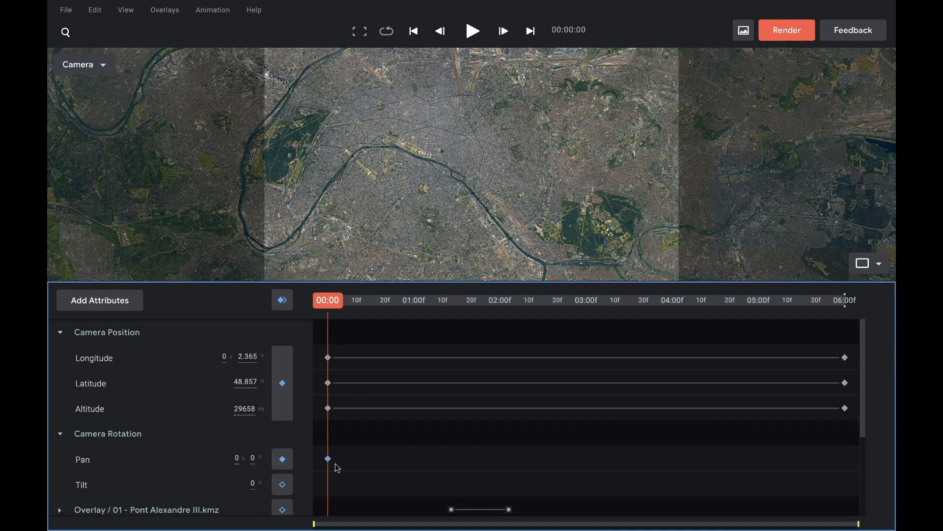
left_click_drag(330, 311, 868, 305)
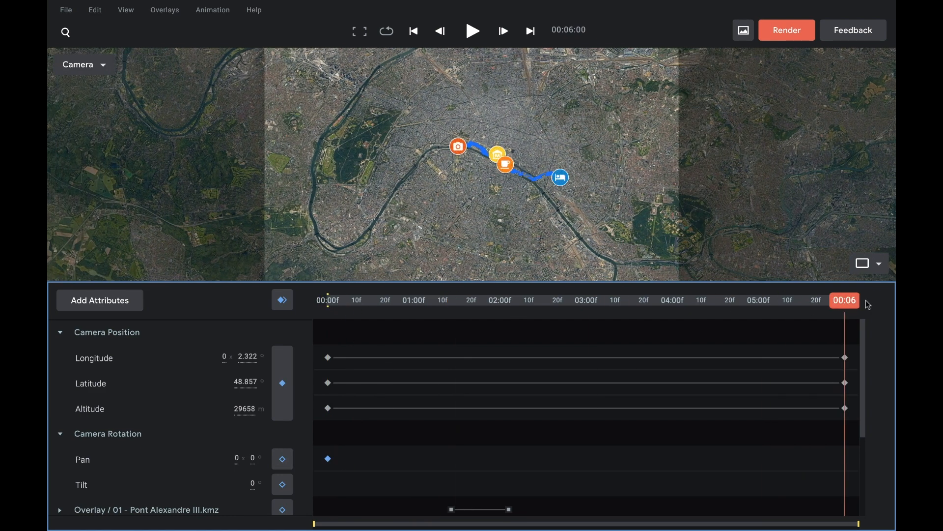
left_click_drag(254, 458, 332, 457)
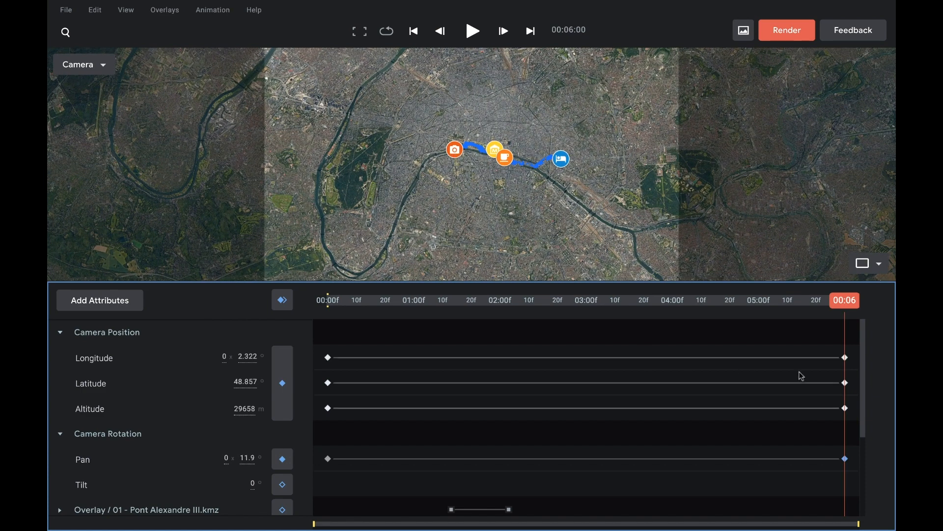
- Shift all overlay opacity keyframes together so the first fade starts at about frame 6, and preview the animation from the start
left_click_drag(823, 302, 760, 516)
scroll(587, 454, "down", 3)
left_click_drag(452, 400, 345, 401)
left_click_drag(364, 302, 261, 301)
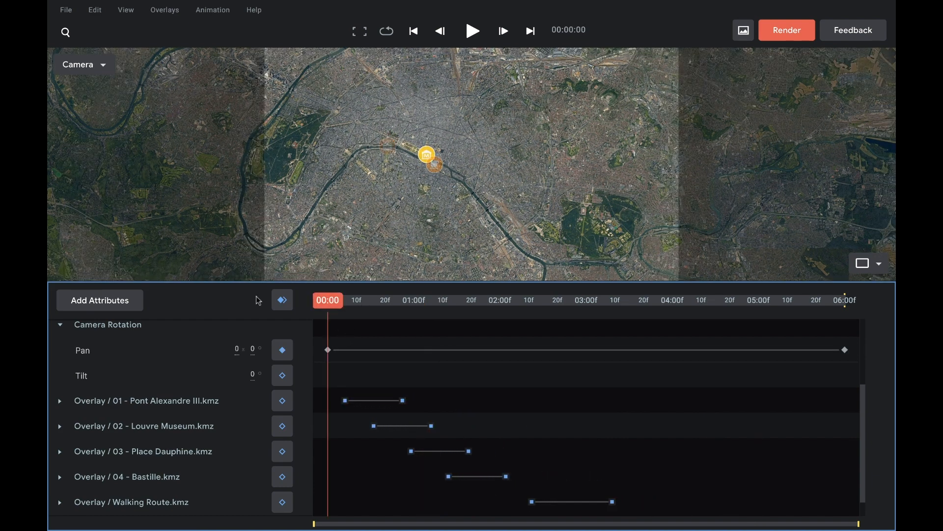
key("space")
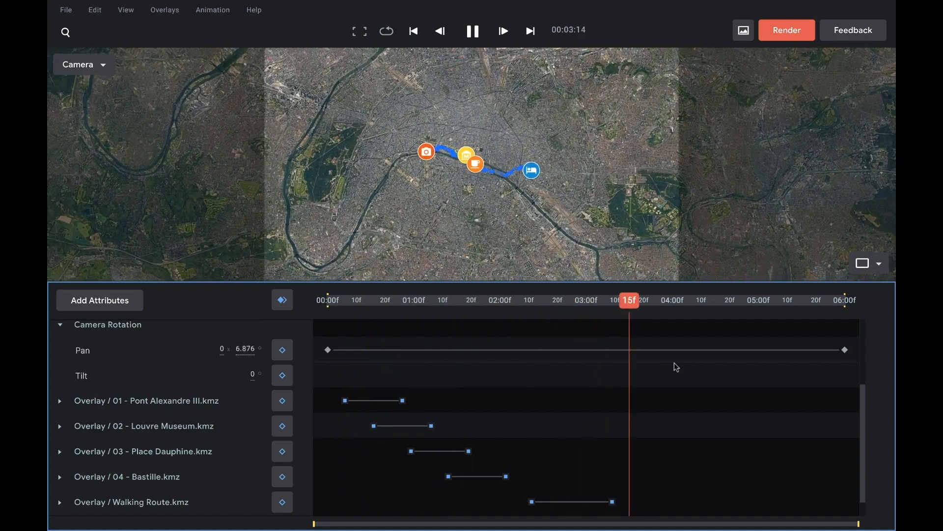
key("space")
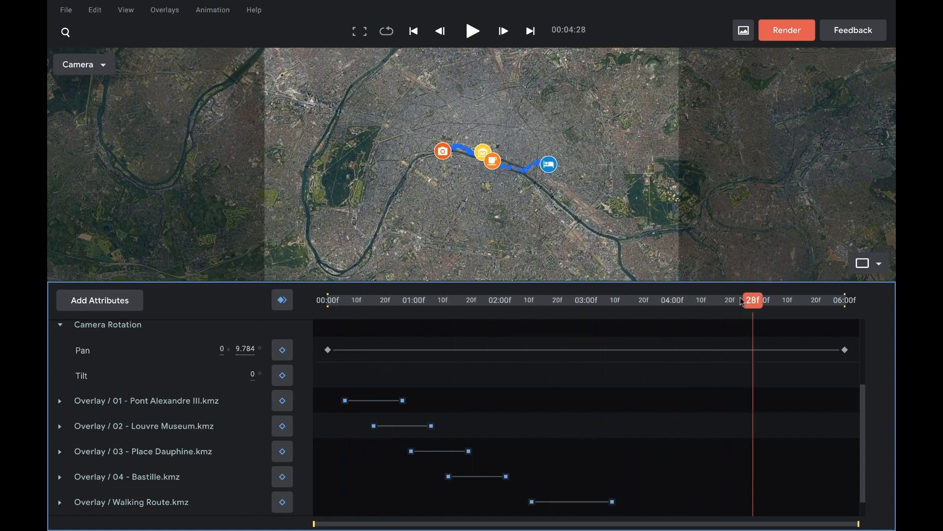
left_click_drag(745, 301, 672, 304)
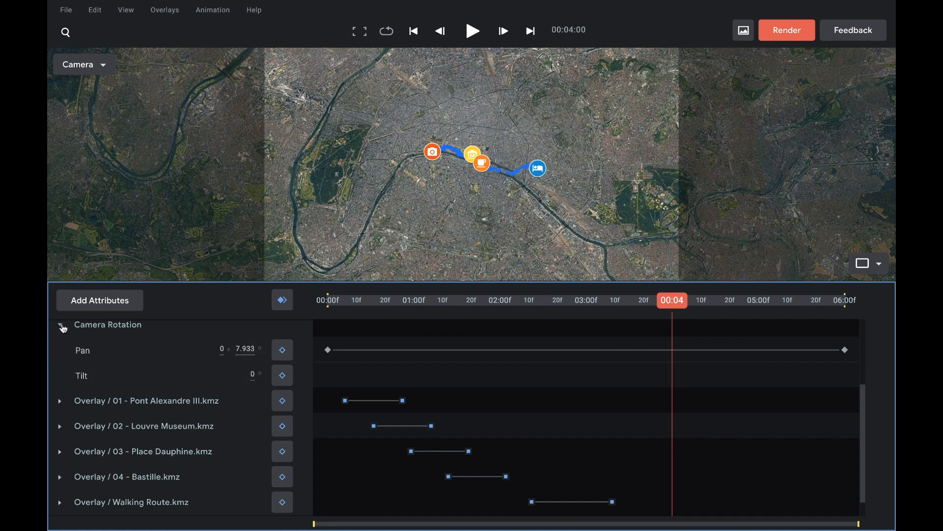
scroll(161, 413, "up", 3)
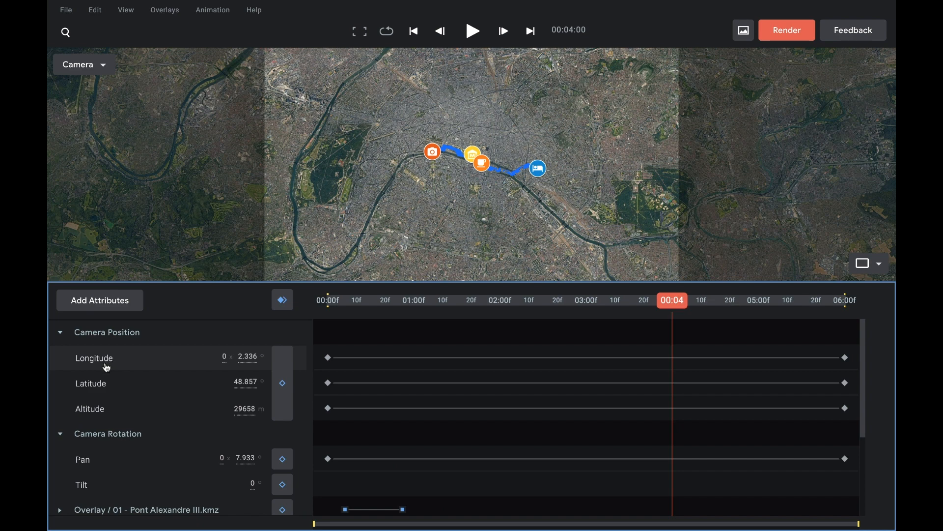
- Render frames 0 to 180 of the animation at 1920 x 1080 with the attribution at Bottom Right, under the file name A Stroll Through Paris
scroll(488, 444, "down", 3)
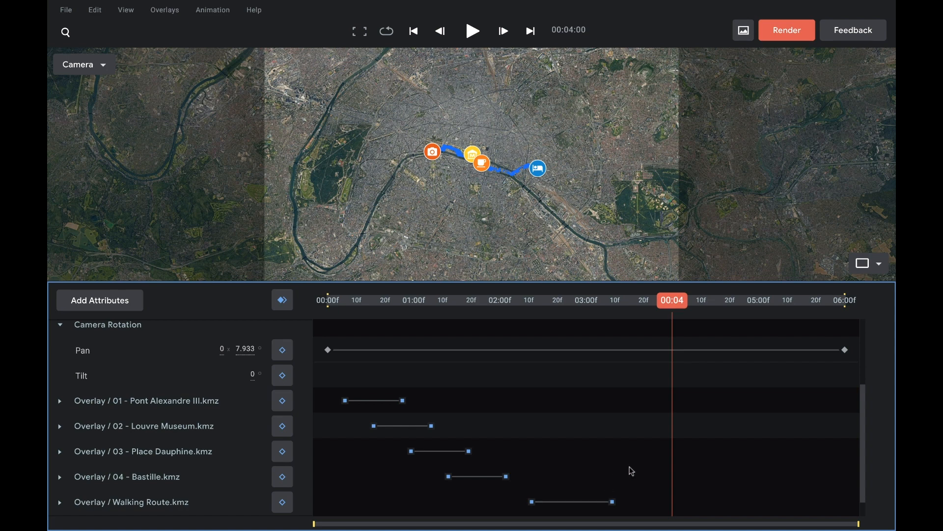
left_click(786, 31)
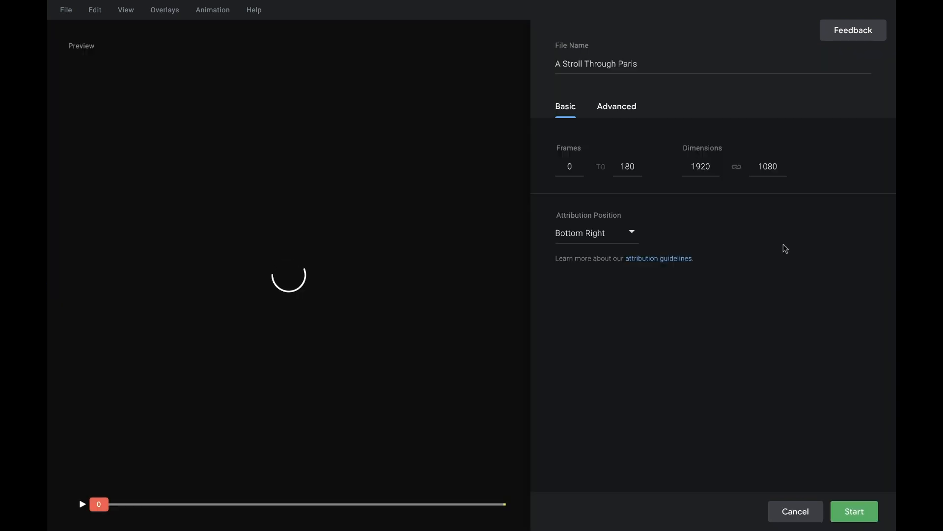
left_click(854, 511)
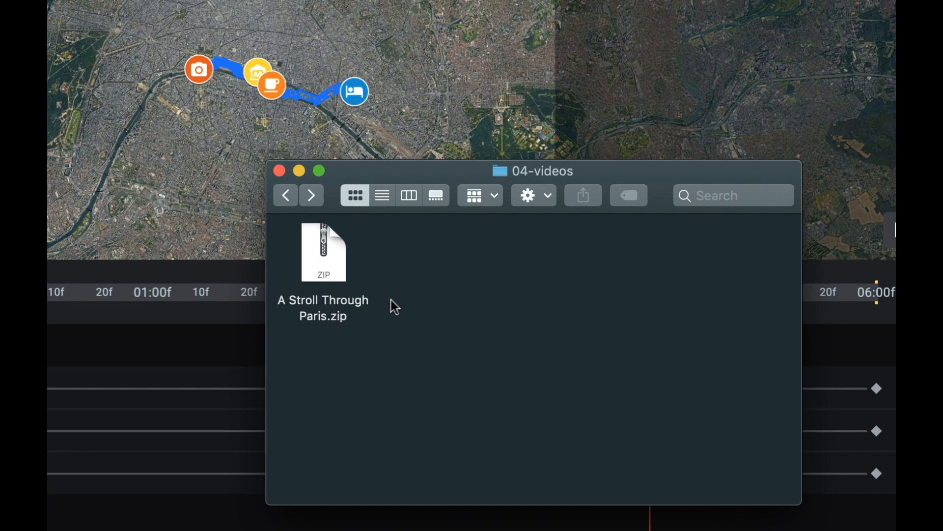
- Extract A Stroll Through Paris.zip in the 04-videos folder and open the extracted footage folder to look through the rendered frames
double_click(327, 266)
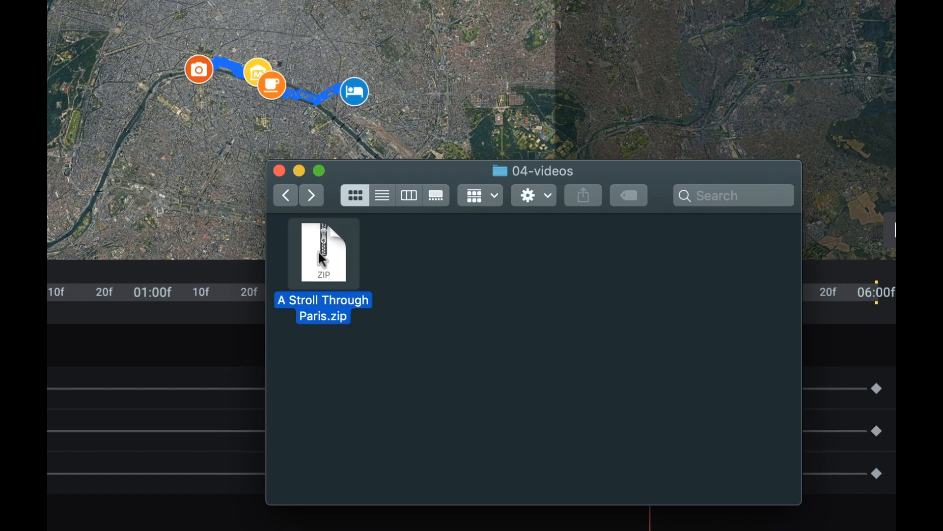
left_click_drag(347, 276, 467, 263)
double_click(472, 282)
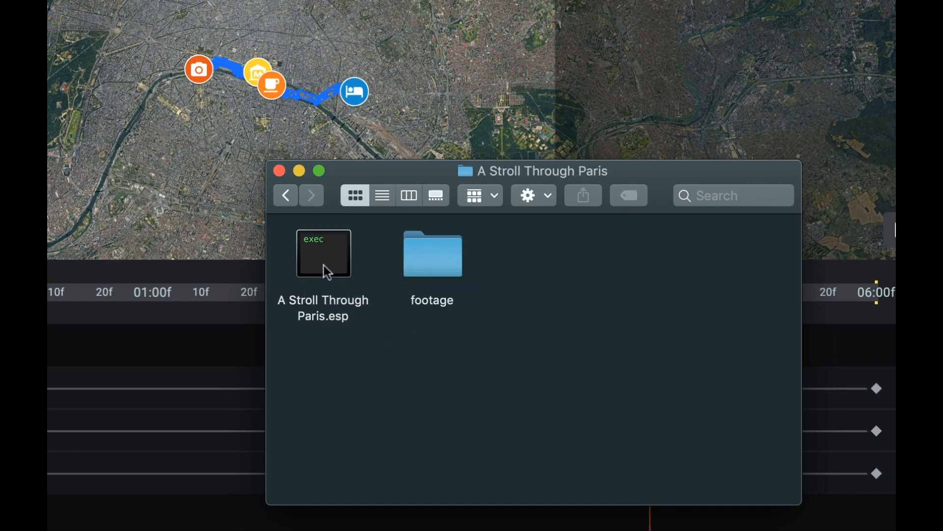
double_click(437, 256)
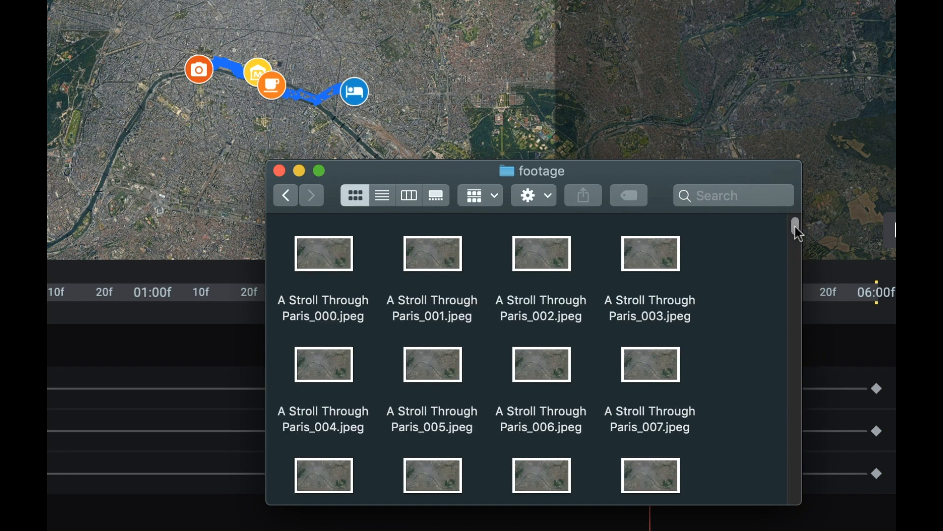
mouse_move(795, 227)
left_mouse_down()
mouse_move(795, 349)
mouse_move(797, 226)
left_mouse_up()
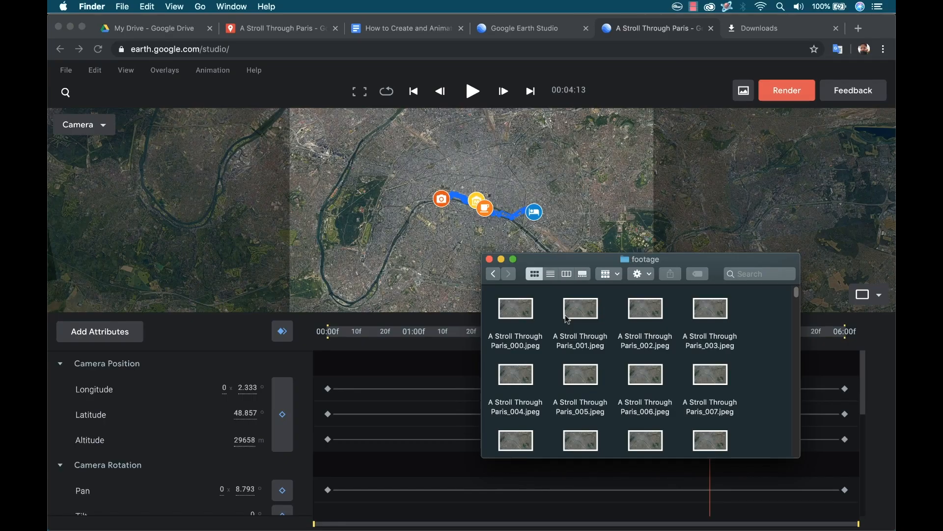
- Switch to Premiere Pro and import the footage folder's frames as an image sequence starting with A Stroll Through Paris_000.jpeg
key("super+Tab")
key("super+Tab")
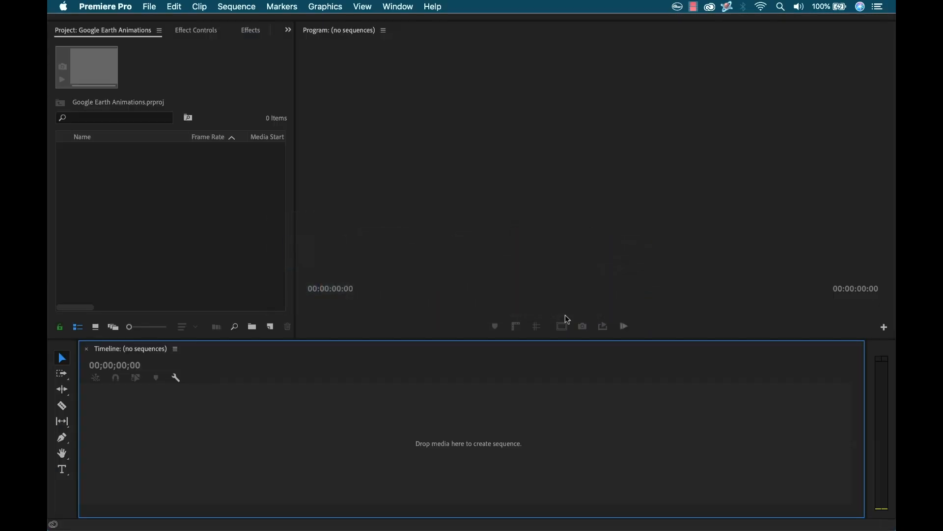
double_click(133, 203)
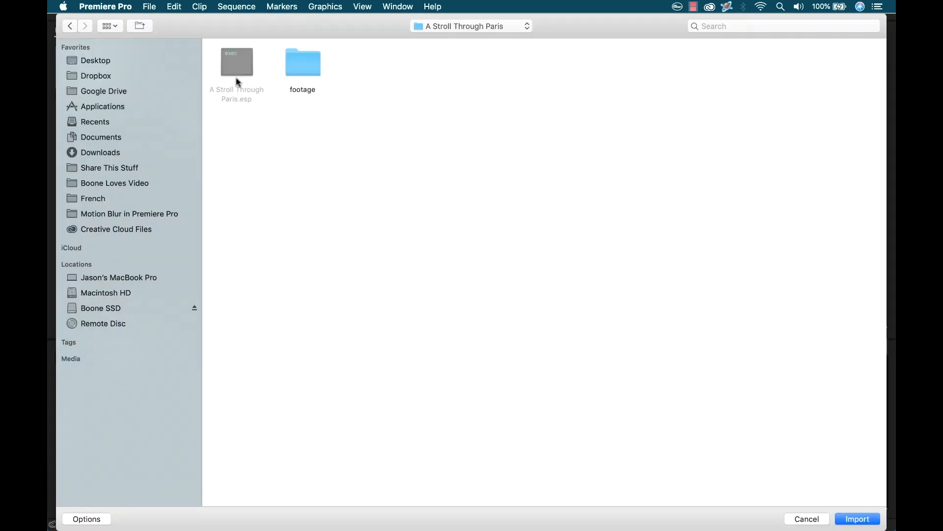
double_click(304, 68)
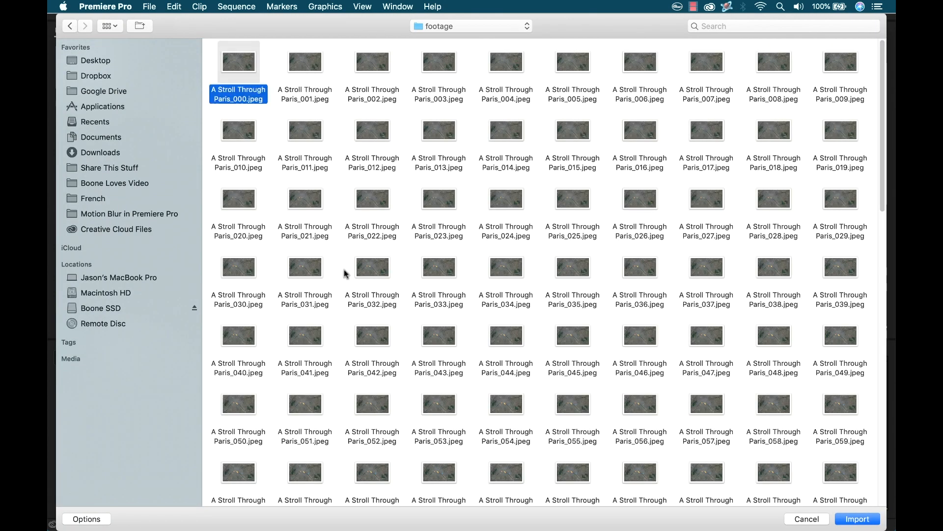
left_click(79, 522)
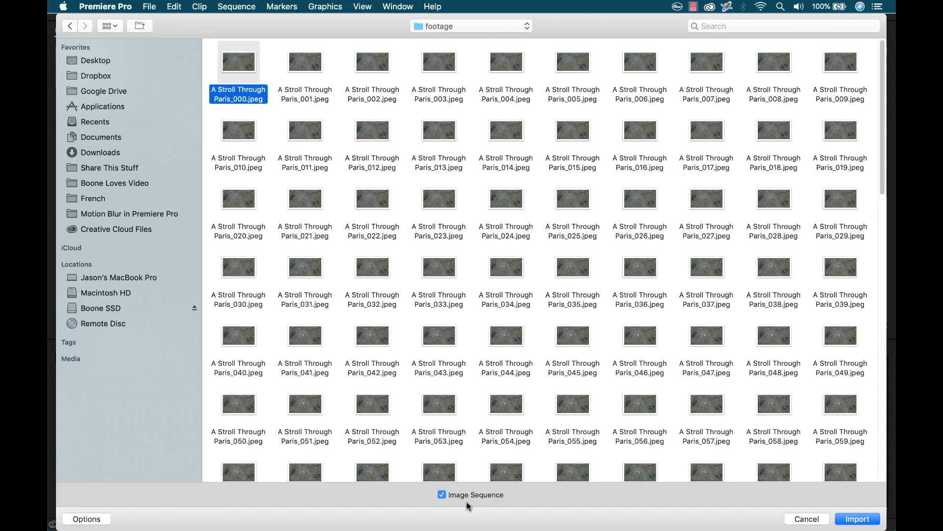
left_click(859, 520)
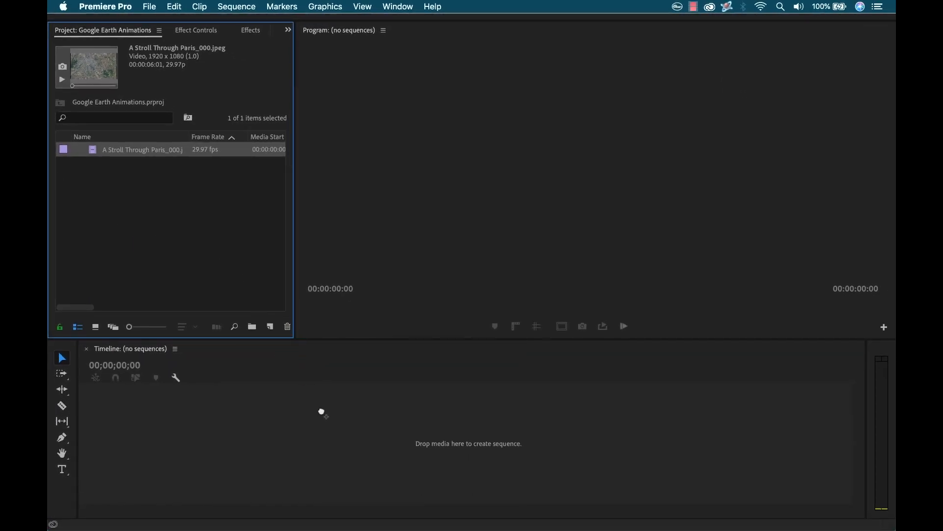
- Create a new sequence from the imported Paris clip, fit it to the timeline's width, and play it back
left_click_drag(322, 413, 319, 408)
key("backslash")
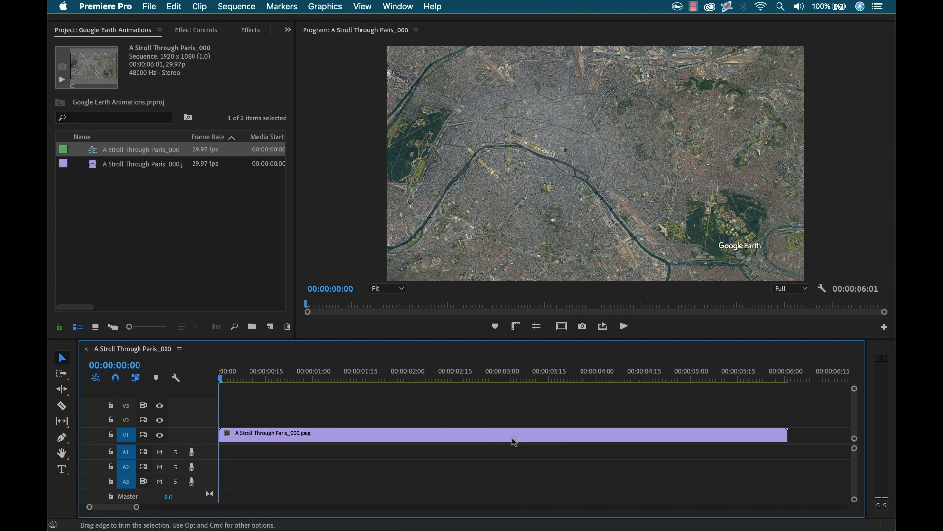
key("space")
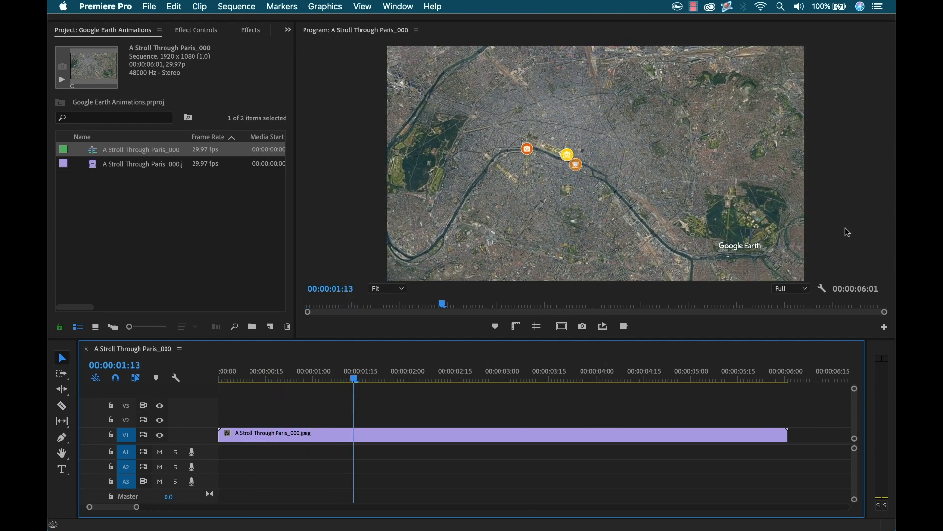